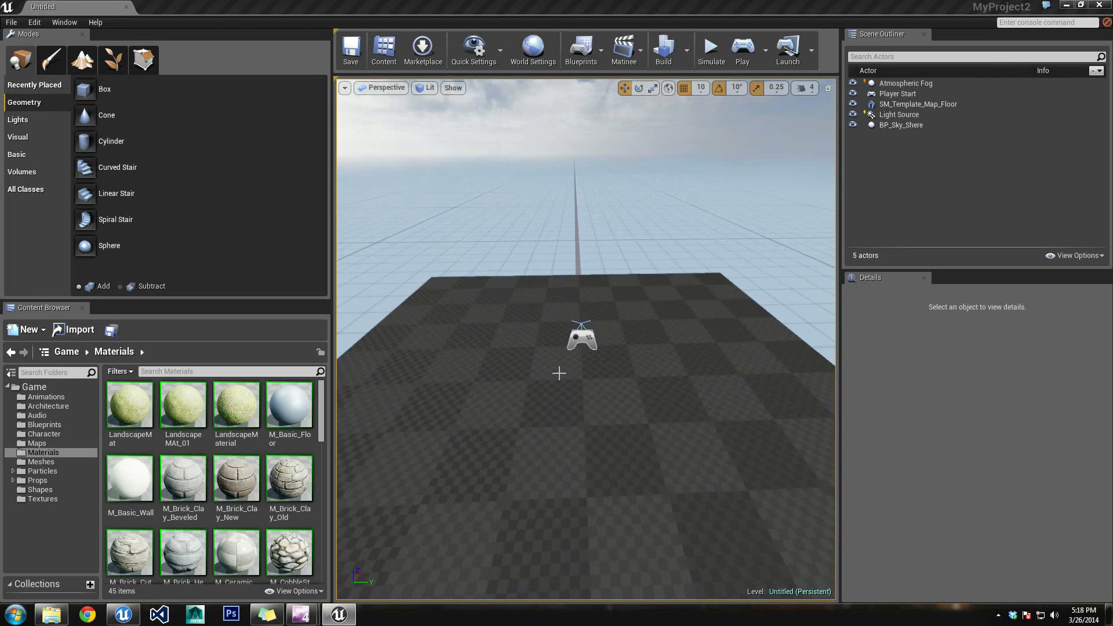
# Step: Create a new landscape in Landscape mode with a section size of 7x7 Quads
pyautogui.click(82, 68)
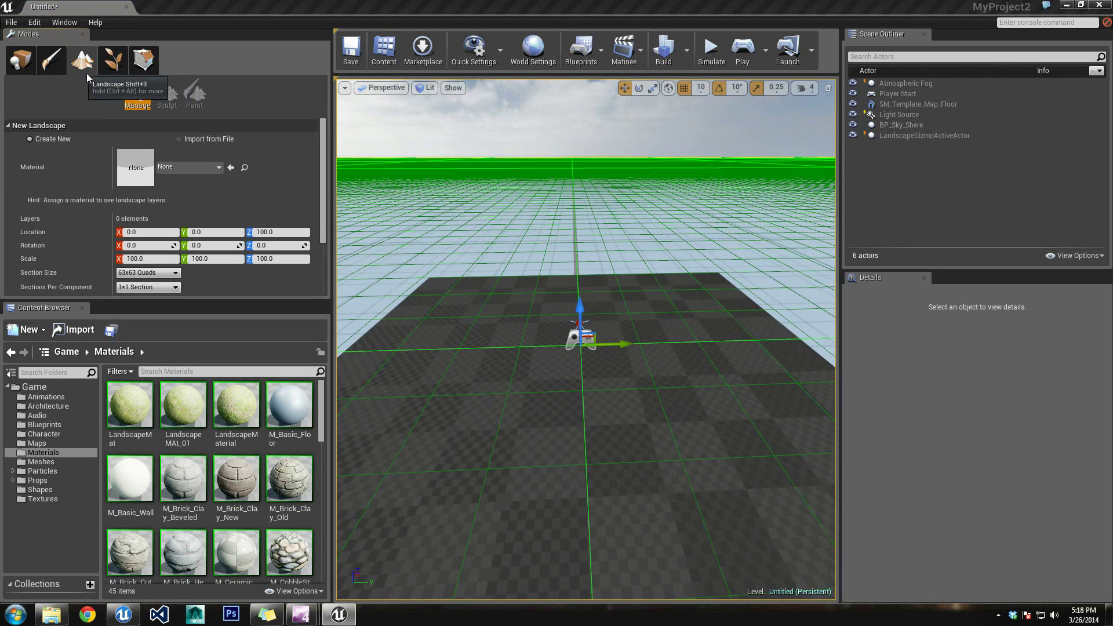
pyautogui.scroll(-1, 323, 220)
pyautogui.moveTo(323, 221); pyautogui.dragTo(324, 230)
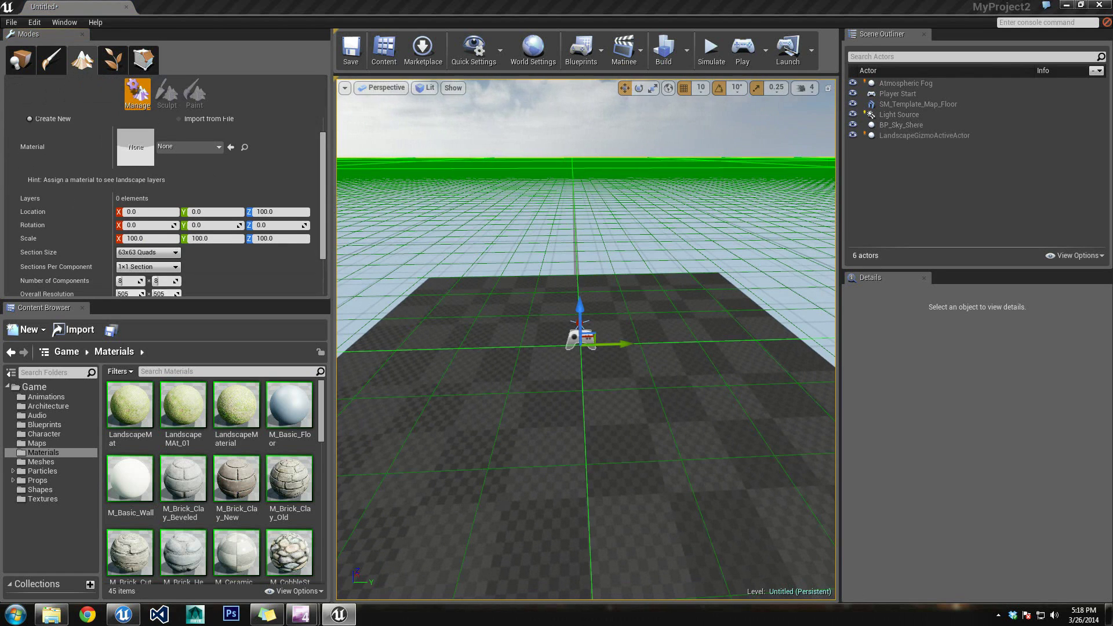
pyautogui.moveTo(579, 342); pyautogui.dragTo(623, 380, button='right')
pyautogui.click(156, 252)
pyautogui.click(158, 254)
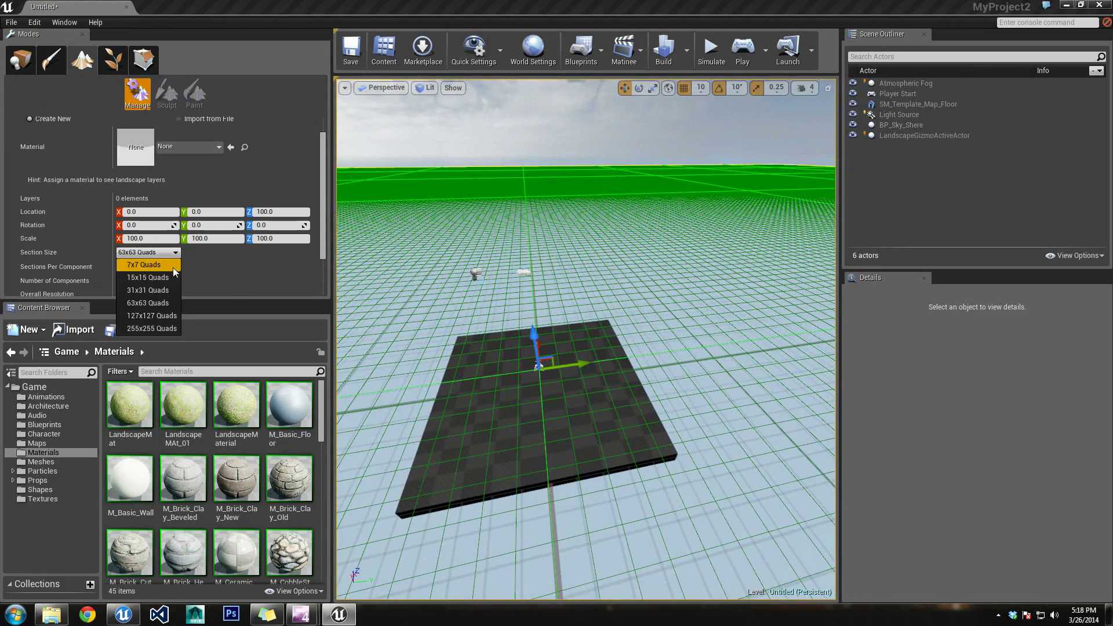
pyautogui.click(171, 266)
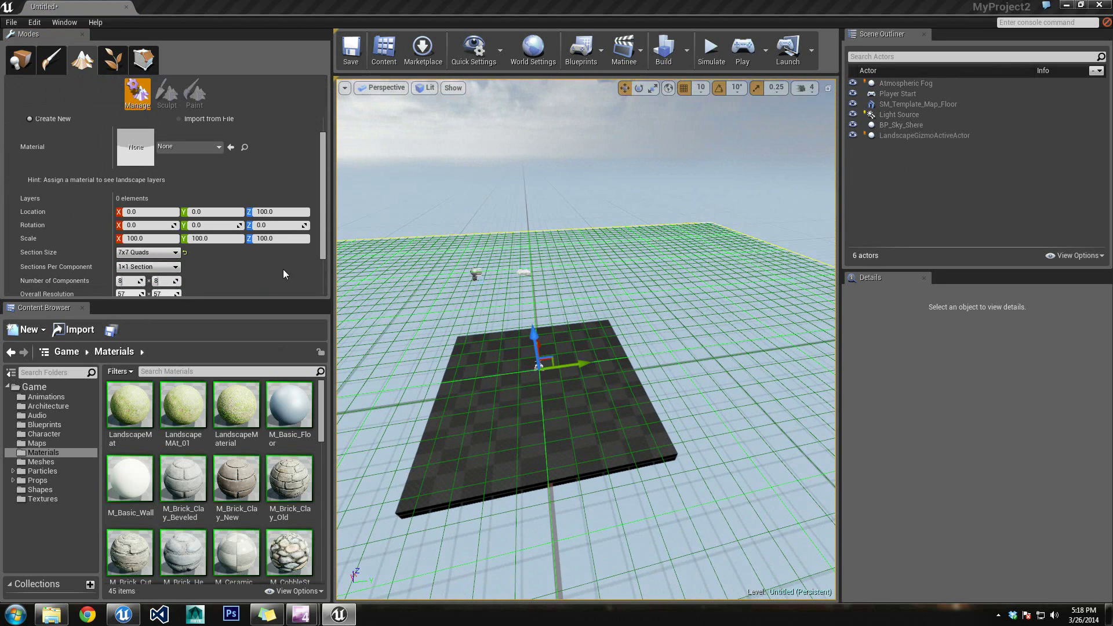
pyautogui.scroll(-3, 301, 252)
pyautogui.click(304, 286)
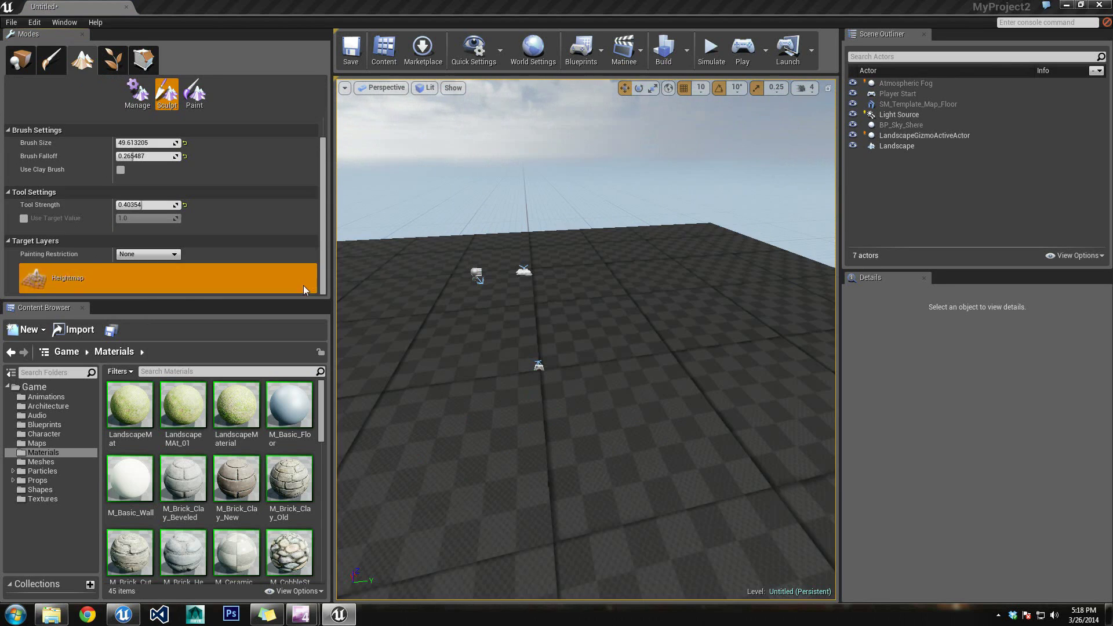
# Step: Create a new material named TerrainMat in the Materials folder
pyautogui.moveTo(527, 286); pyautogui.dragTo(476, 291, button='right')
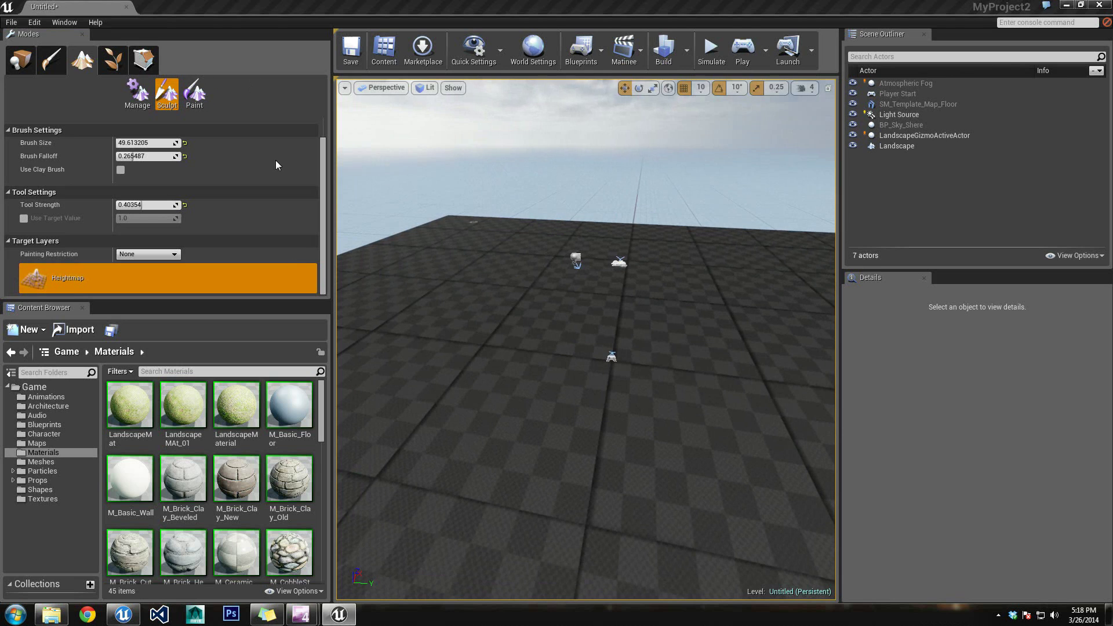
pyautogui.moveTo(319, 406); pyautogui.dragTo(347, 556)
pyautogui.rightClick(227, 531)
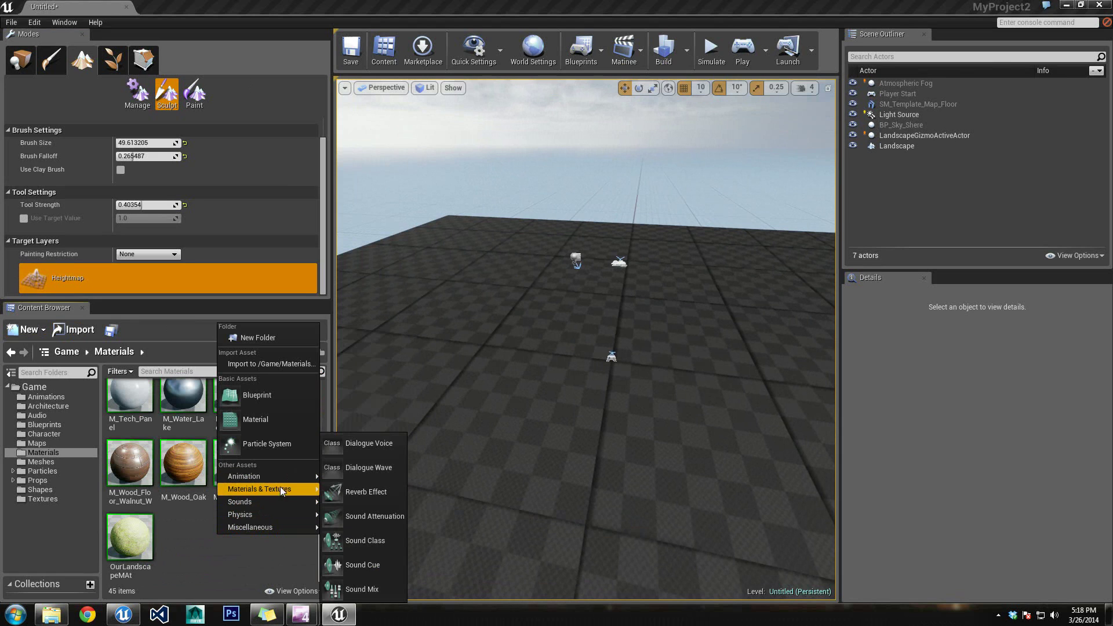
pyautogui.moveTo(305, 489)
pyautogui.click(358, 491)
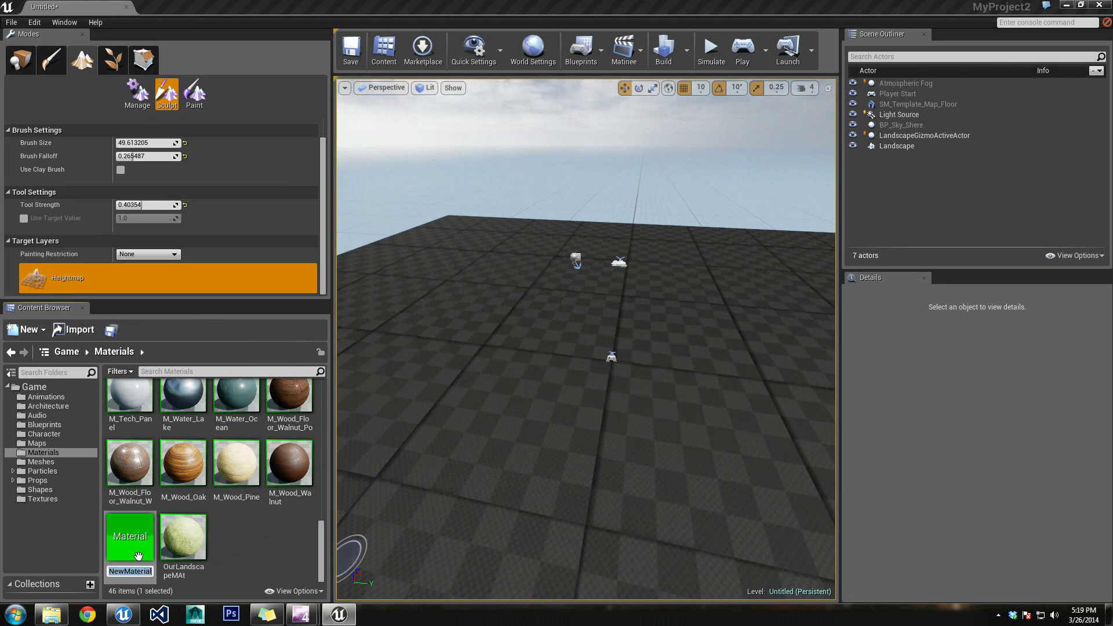
pyautogui.write('TerrainMat')
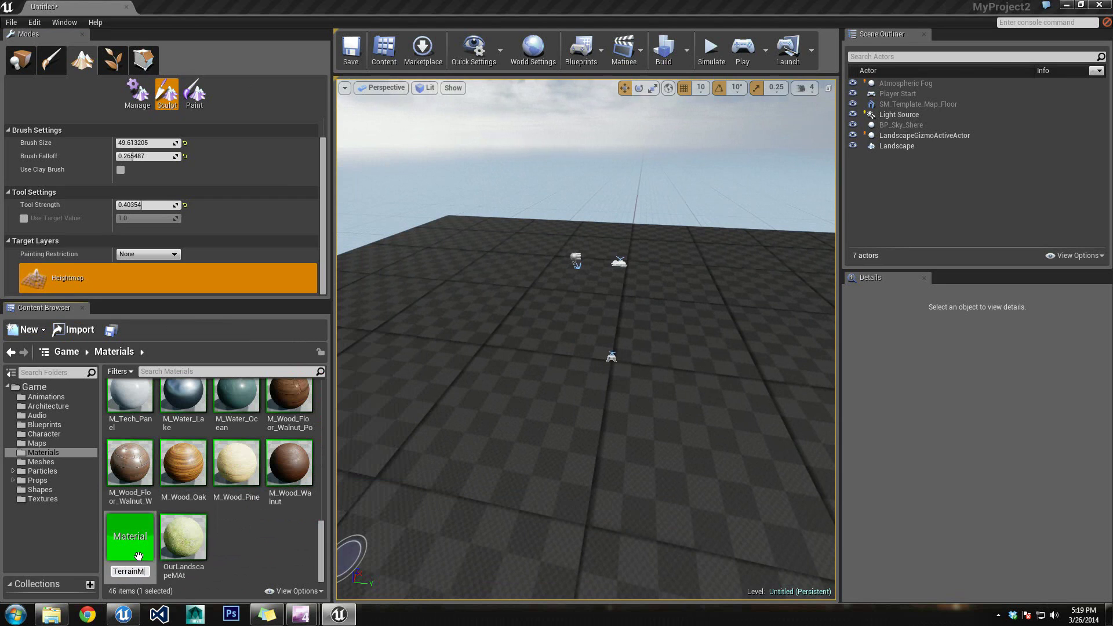
pyautogui.press('Return')
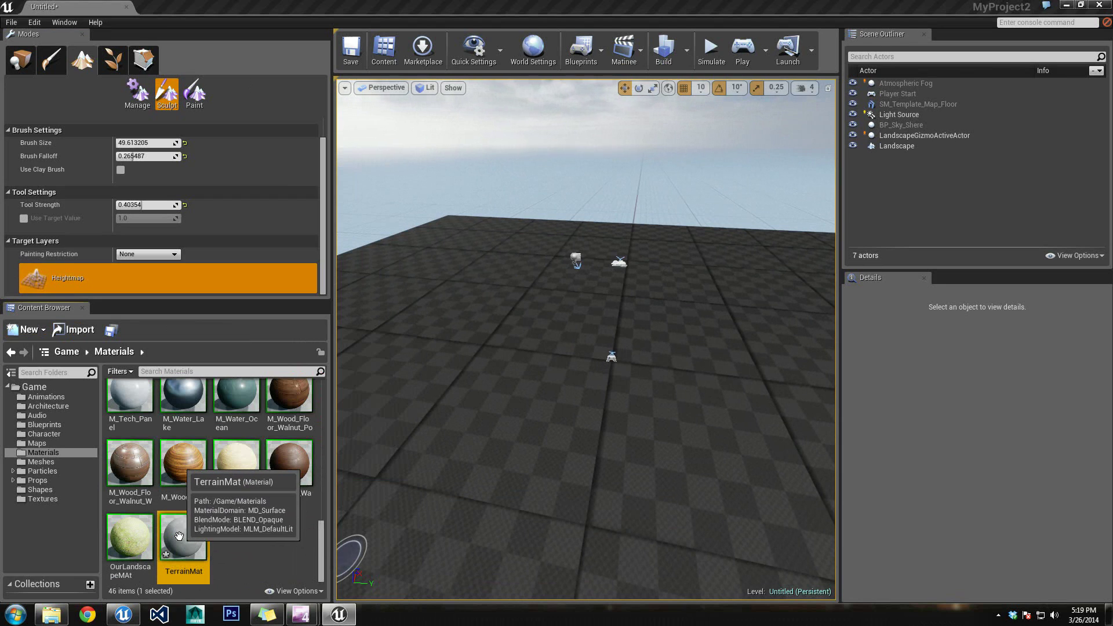
# Step: Open the TerrainMat material for editing and add a LandscapeLayerBlend node to its graph
pyautogui.doubleClick(179, 534)
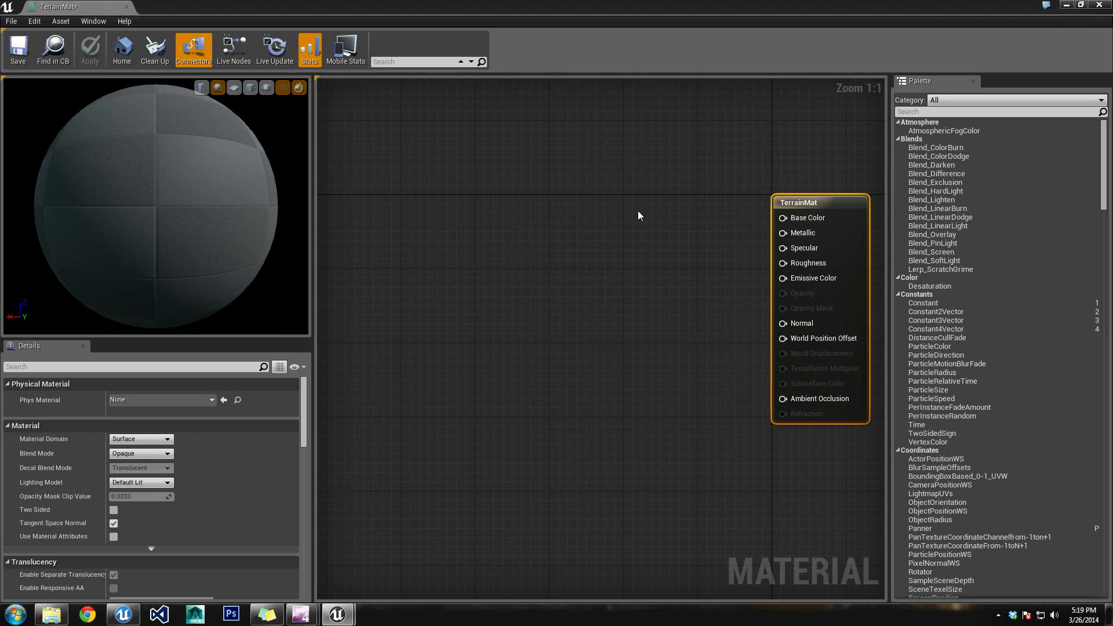
pyautogui.moveTo(619, 204); pyautogui.dragTo(557, 216, button='right')
pyautogui.rightClick(519, 227)
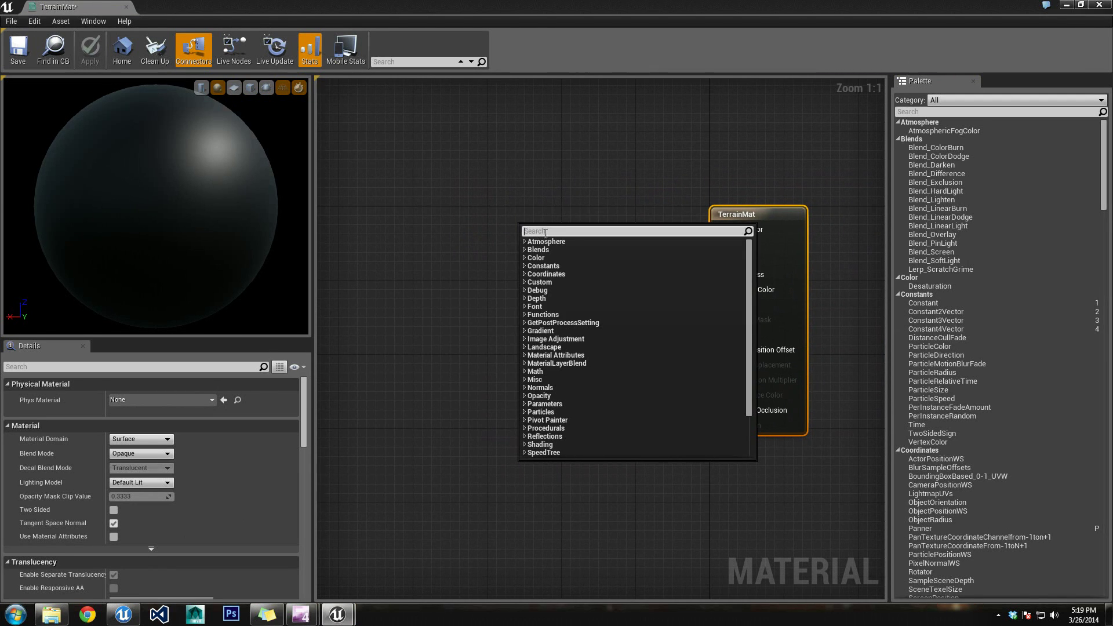
pyautogui.write('Landsca')
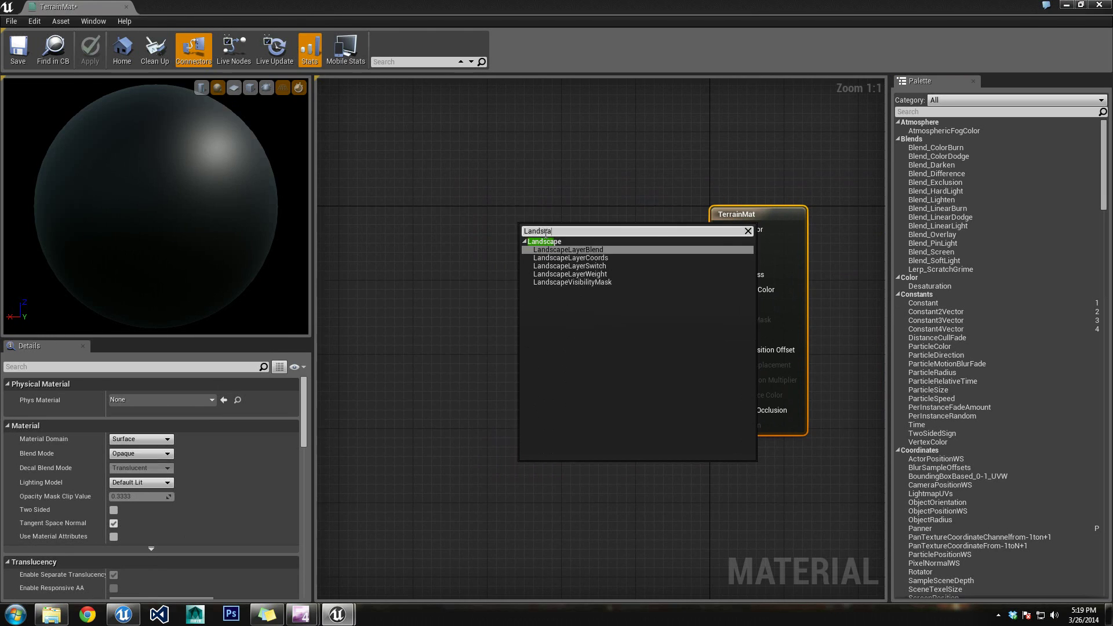
pyautogui.click(599, 251)
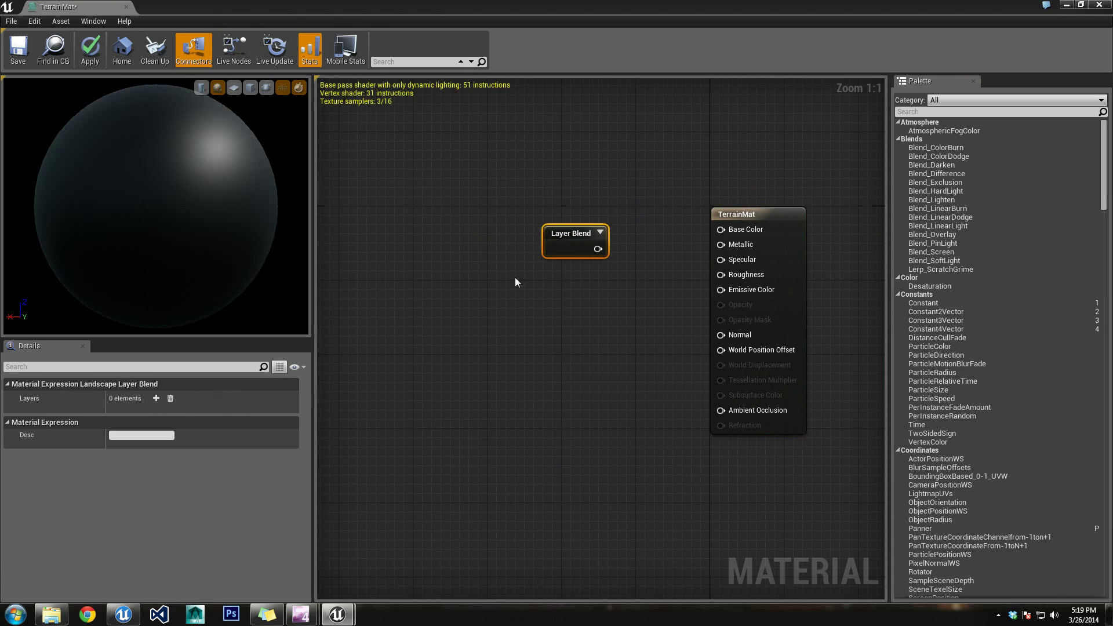
# Step: Add three layer elements to the Layer Blend node
pyautogui.click(156, 397)
pyautogui.click(157, 398)
pyautogui.click(157, 398)
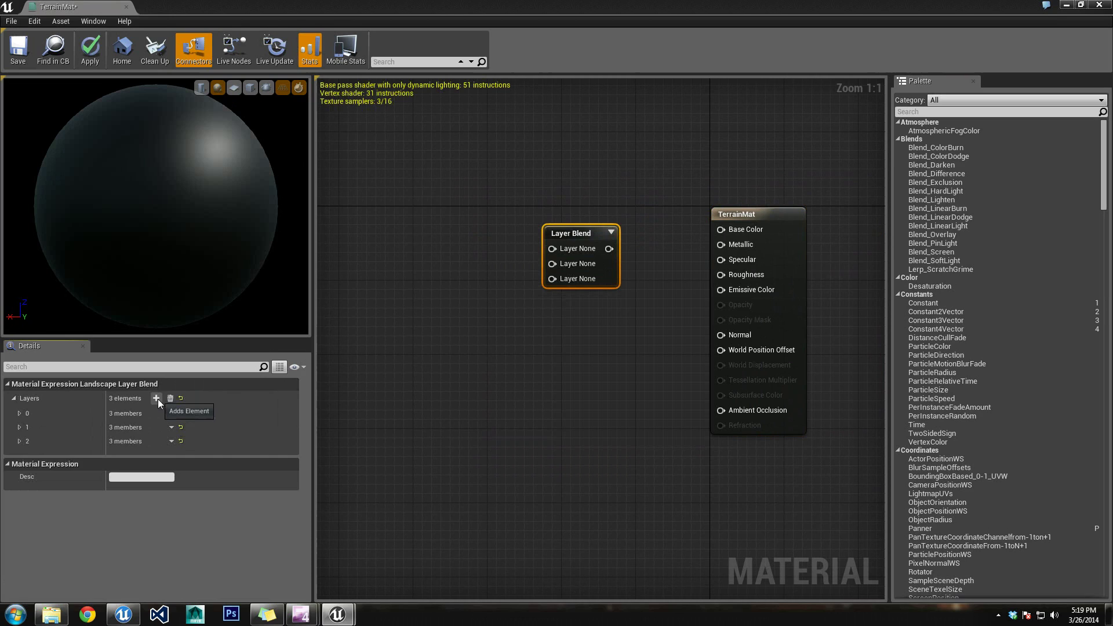
# Step: Name the Layer Blend node's first layer Rock and set its blend type to LB_HeightBlend
pyautogui.click(20, 413)
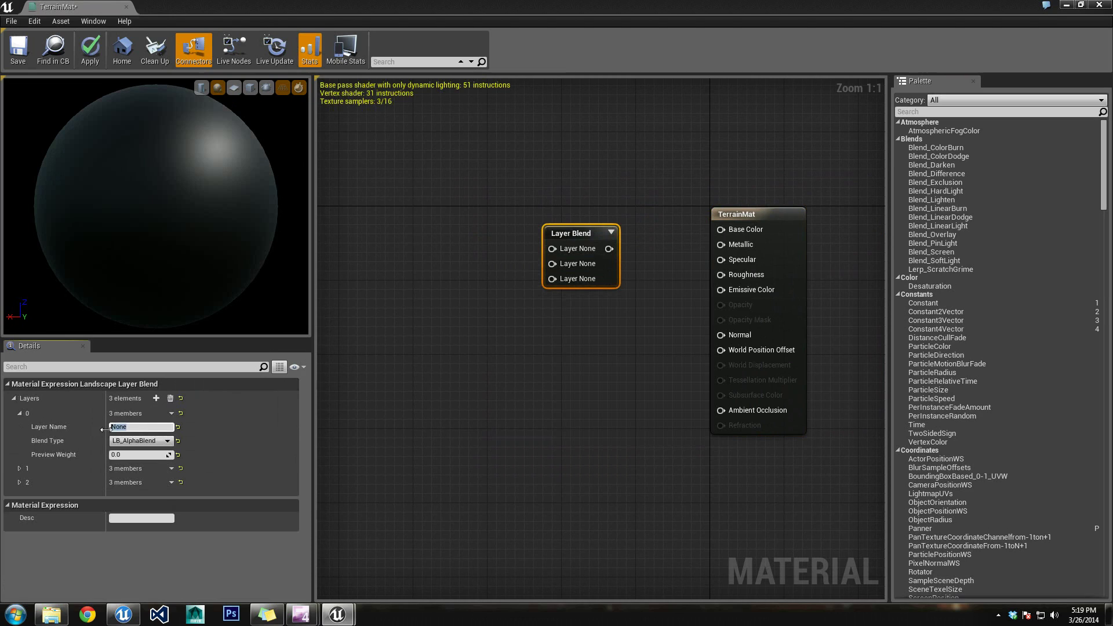
pyautogui.write('Rock')
pyautogui.click(165, 441)
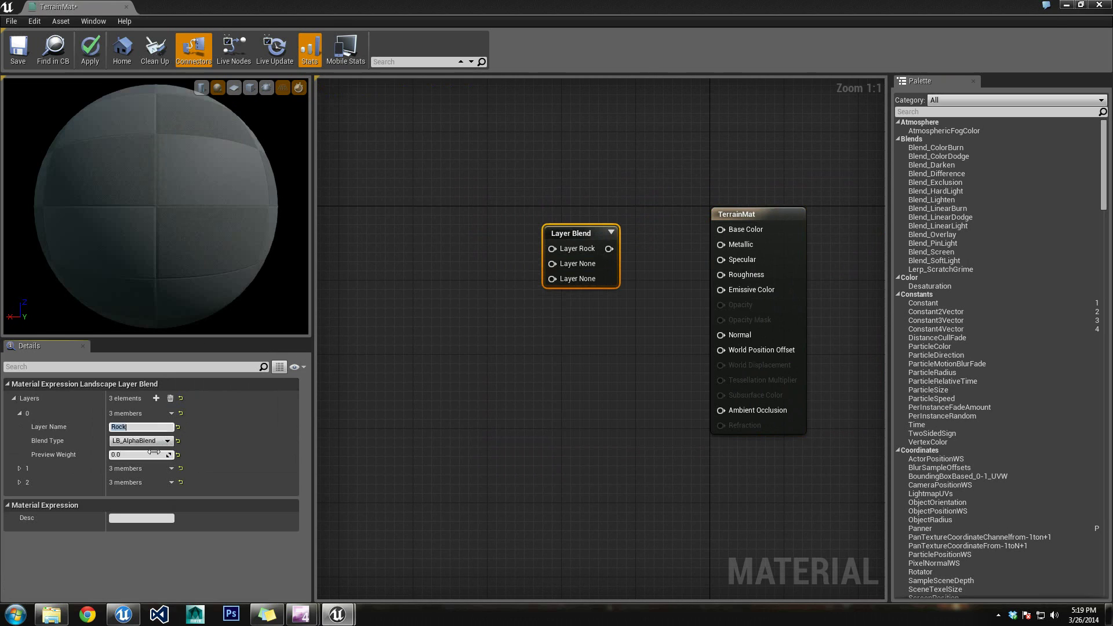
pyautogui.click(152, 456)
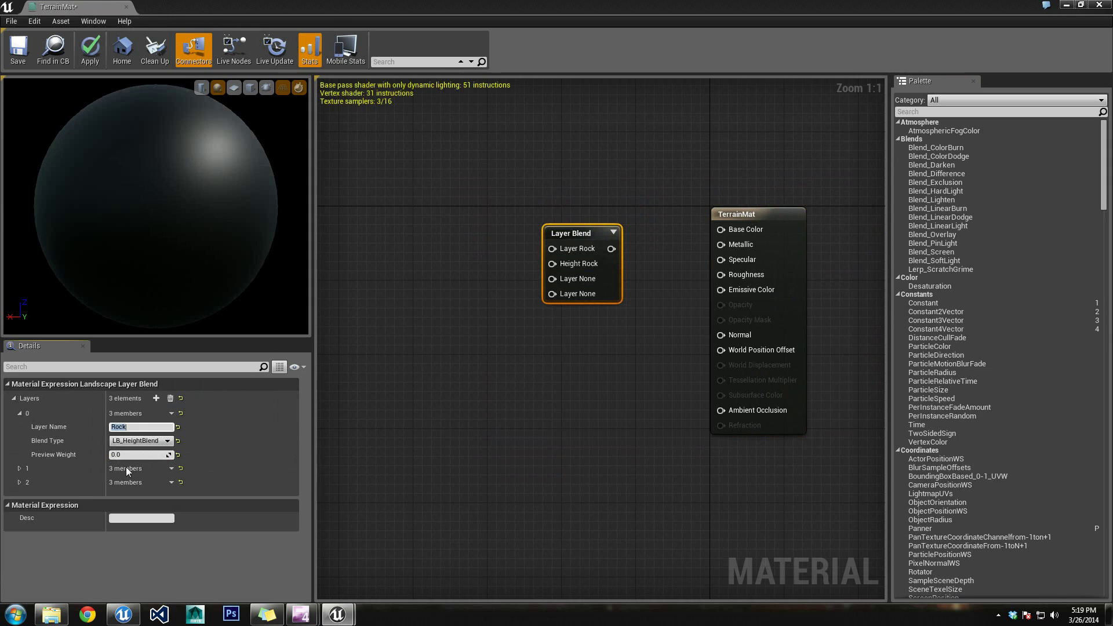
# Step: Name the second layer Dirt, with blend type LB_HeightBlend and a preview weight of 0.5
pyautogui.click(19, 468)
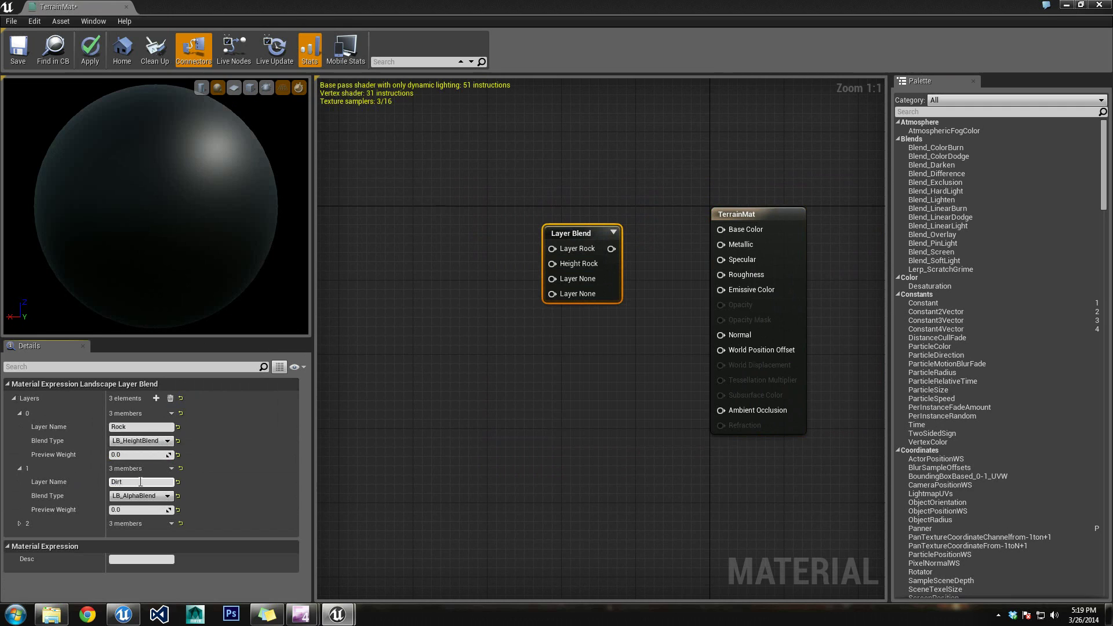
pyautogui.click(133, 496)
pyautogui.click(129, 513)
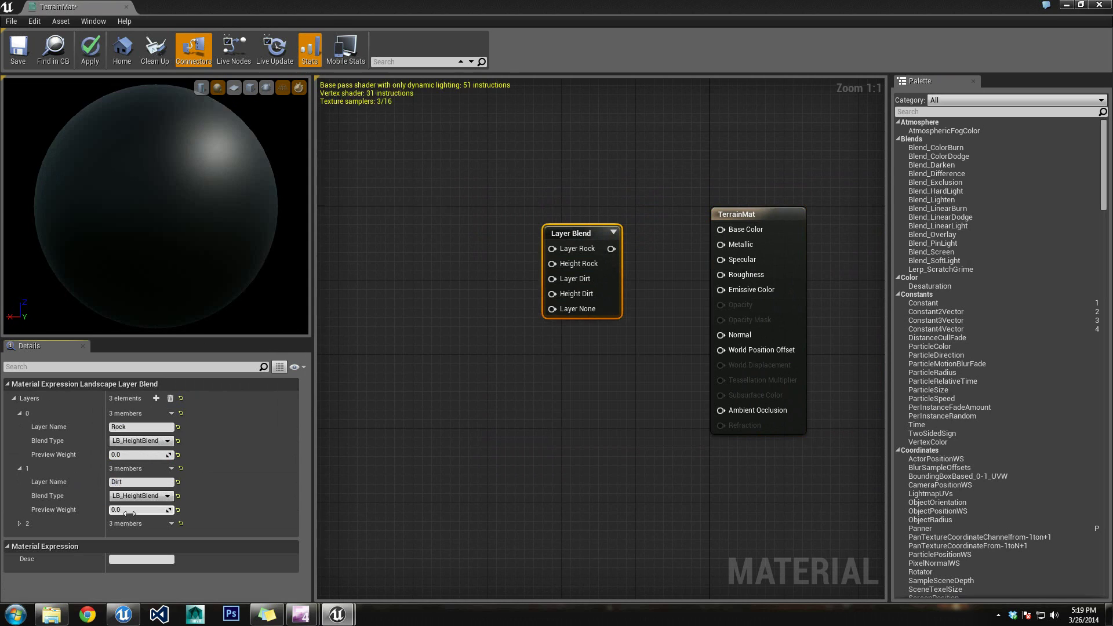
pyautogui.click(129, 513)
# Step: Name the third layer Grass, with blend type LB_HeightBlend and a preview weight of 1.0
pyautogui.click(22, 524)
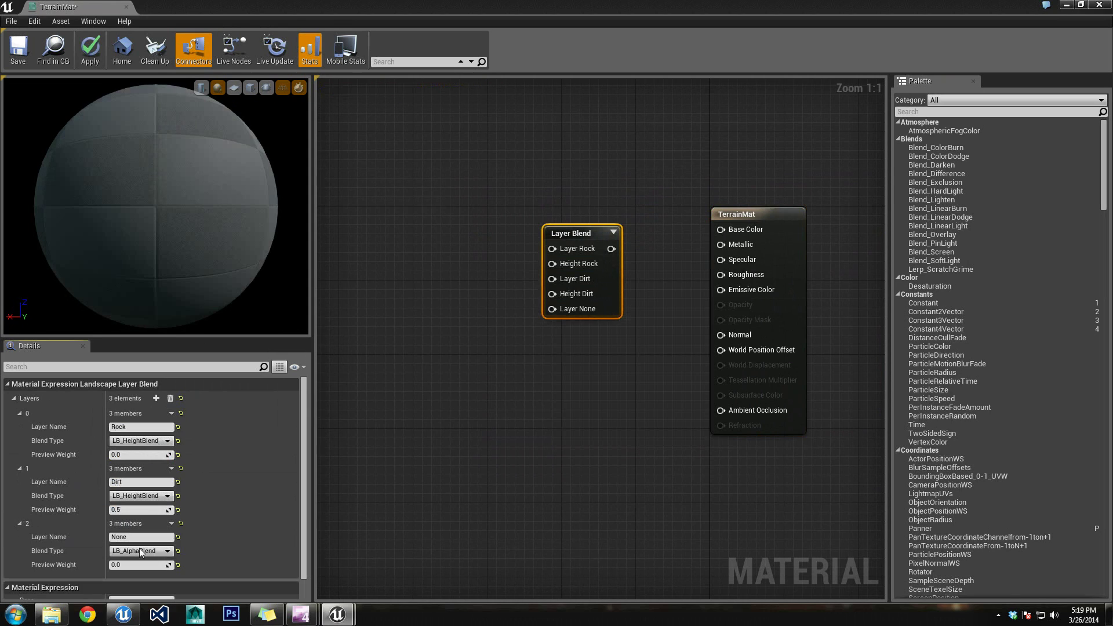
pyautogui.write('Grass')
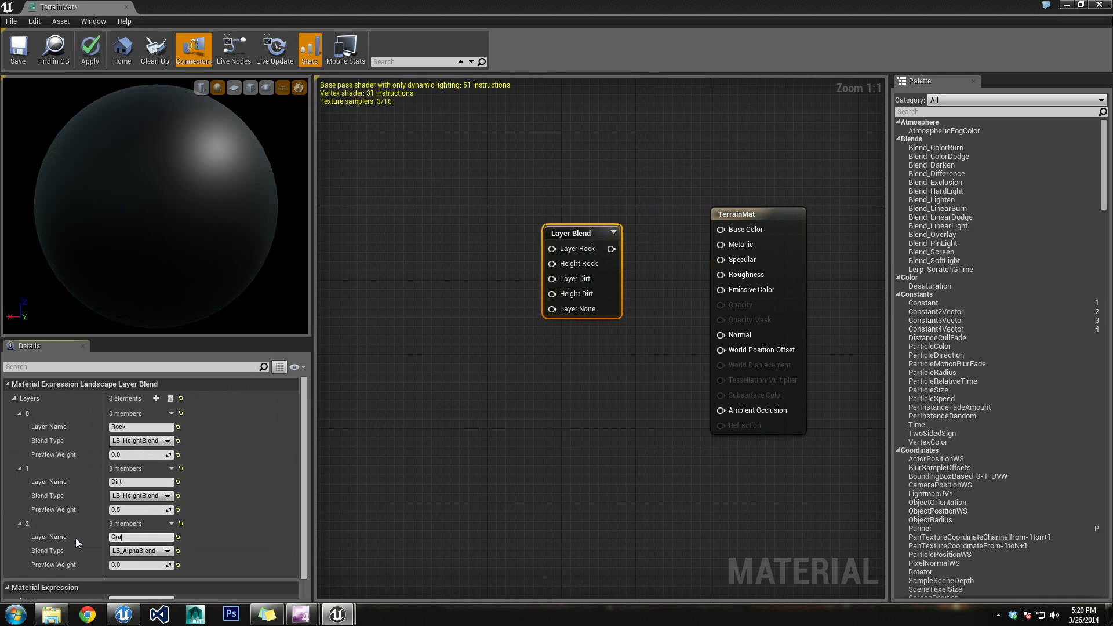
pyautogui.click(166, 553)
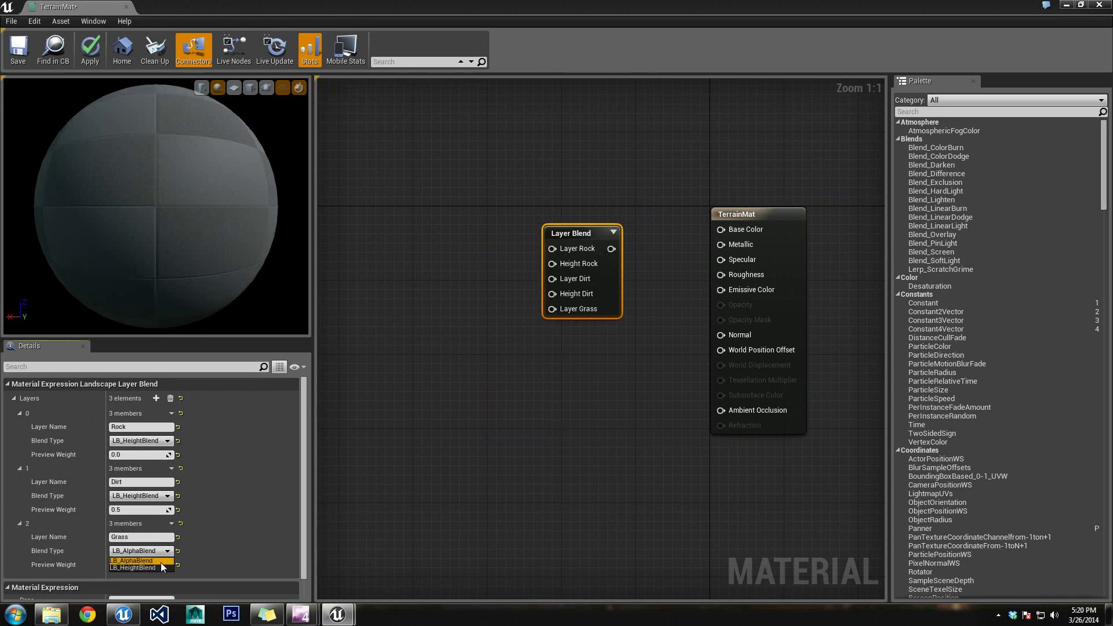
pyautogui.click(161, 567)
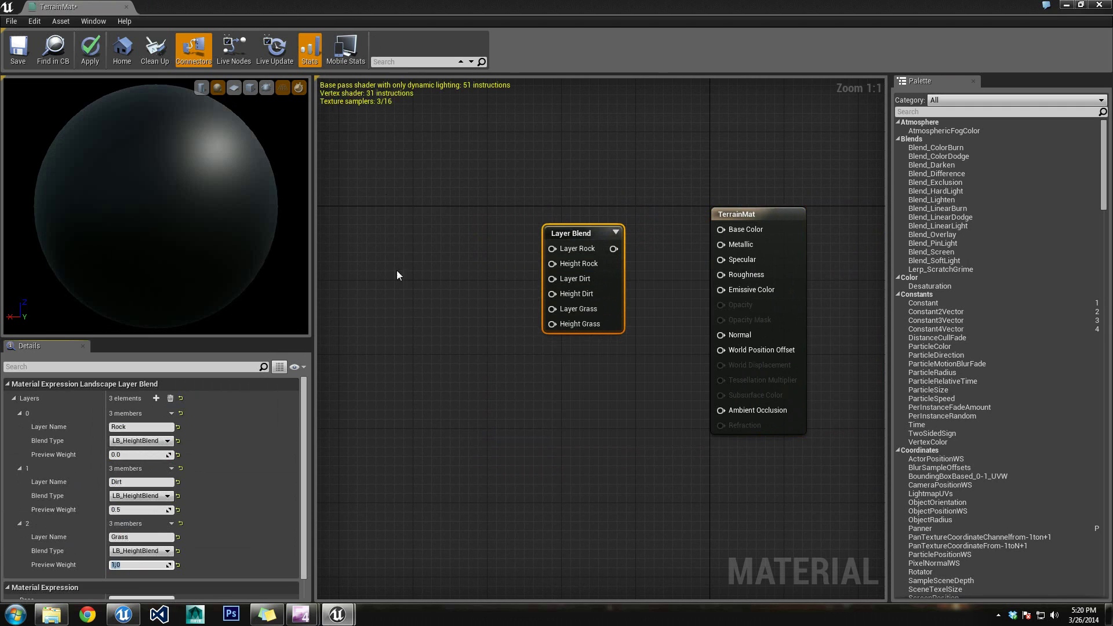
# Step: Add a LandscapeLayerCoords node and place it well to the left of the Layer Blend node
pyautogui.click(496, 262)
pyautogui.moveTo(600, 242); pyautogui.dragTo(600, 246)
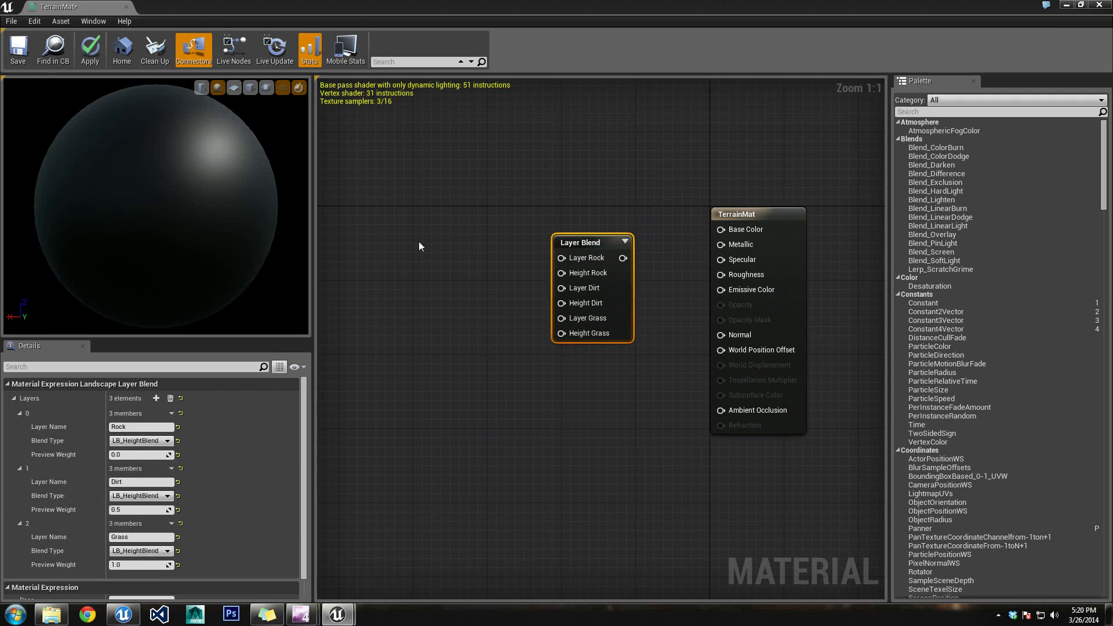
pyautogui.rightClick(404, 249)
pyautogui.click(368, 267)
pyautogui.rightClick(417, 266)
pyautogui.write('lan')
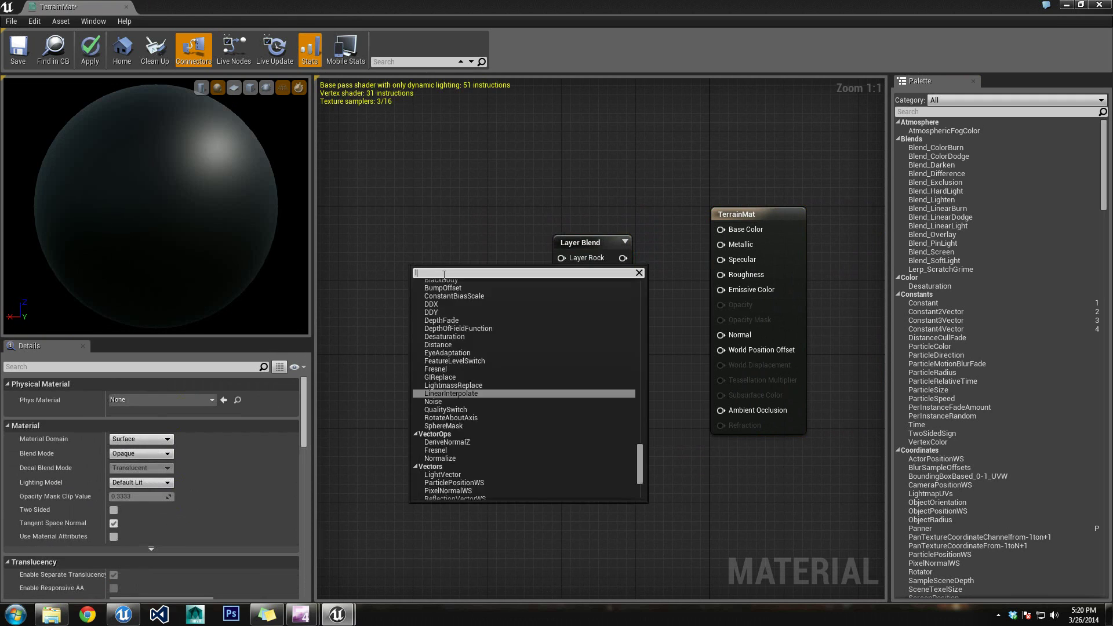
pyautogui.write('d')
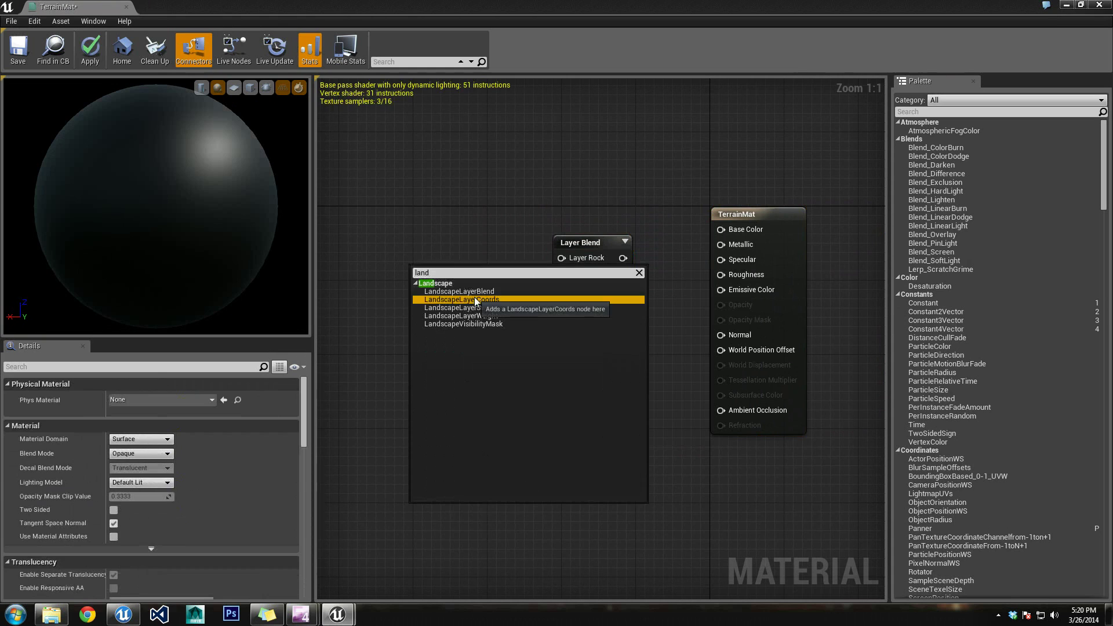
pyautogui.click(472, 299)
pyautogui.moveTo(456, 277); pyautogui.dragTo(365, 260)
pyautogui.moveTo(592, 245); pyautogui.dragTo(581, 245)
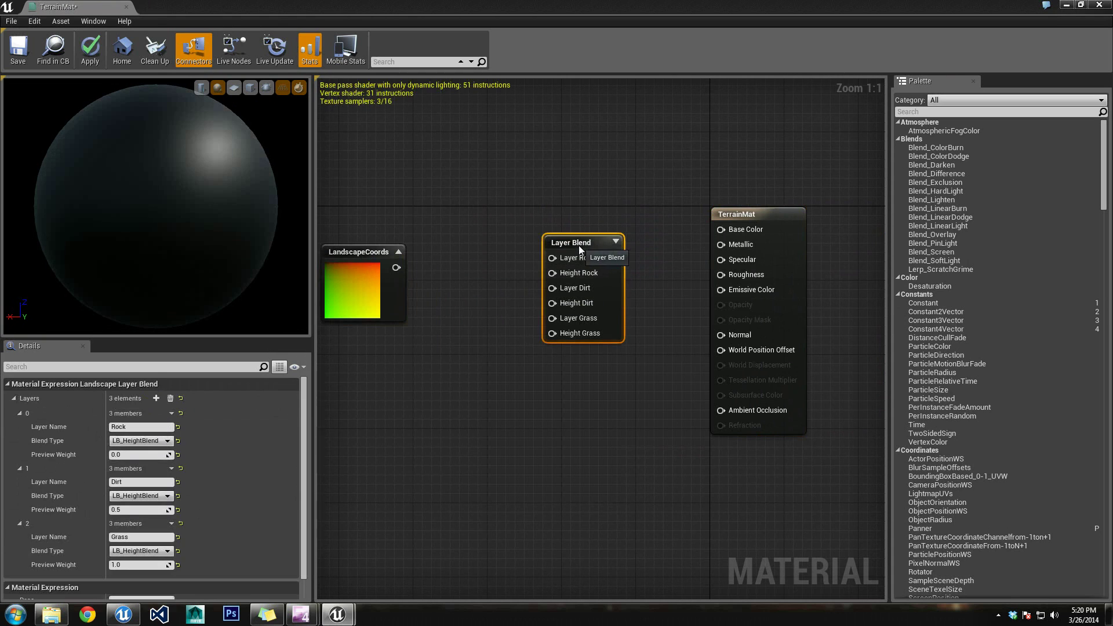
# Step: Shrink the material editor window and add the T_Rock_Slate_D texture from the Textures folder to the graph as a Texture Sample
pyautogui.click(1082, 5)
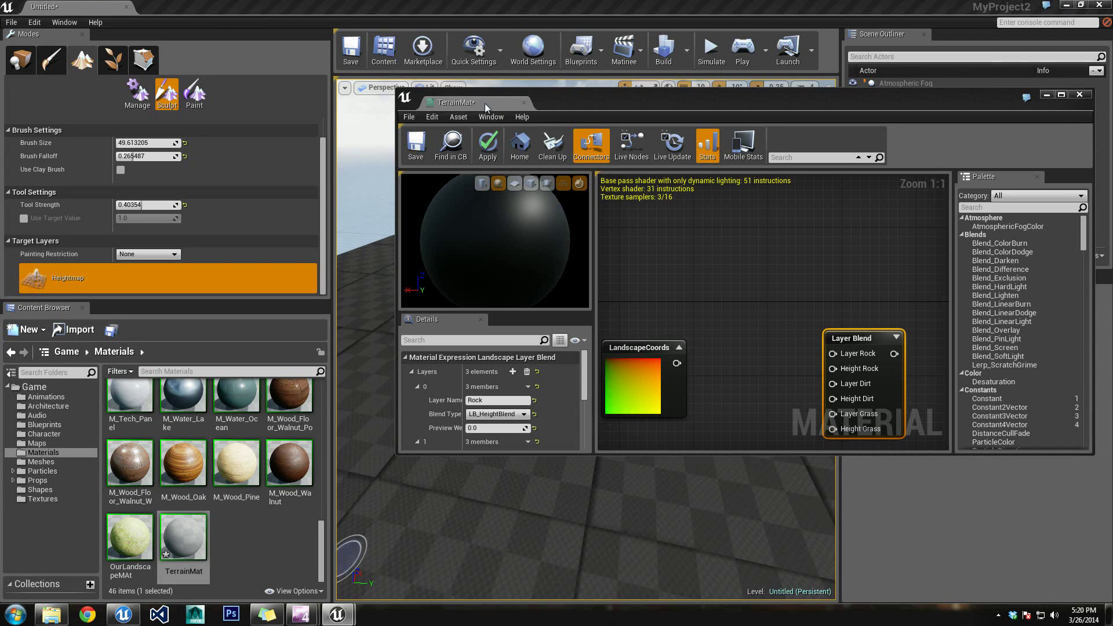
pyautogui.click(26, 499)
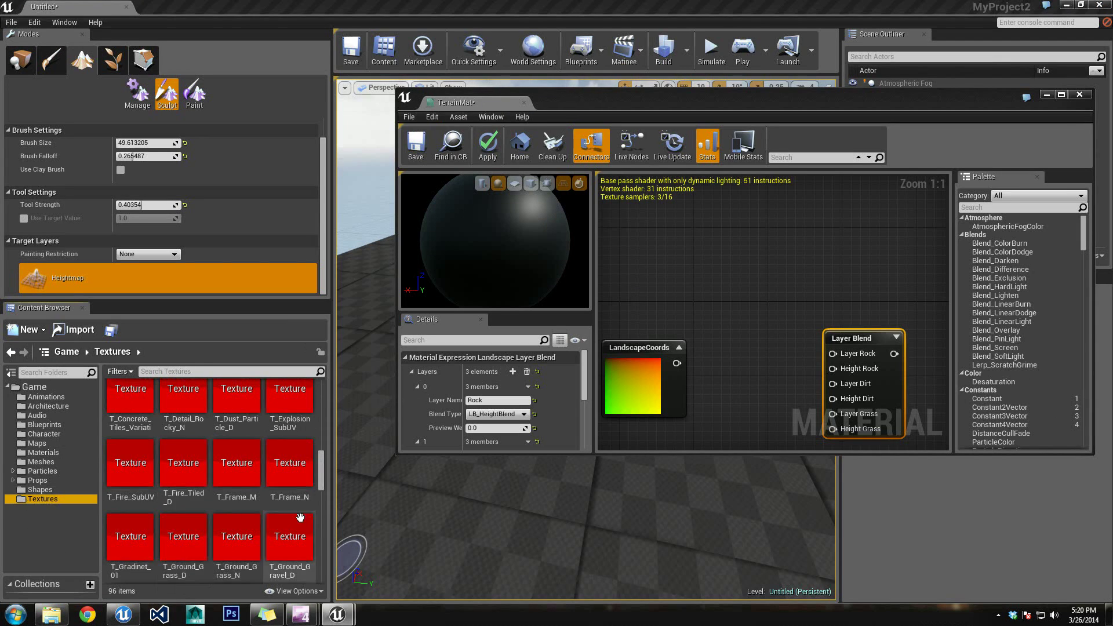
pyautogui.moveTo(324, 424); pyautogui.dragTo(353, 525)
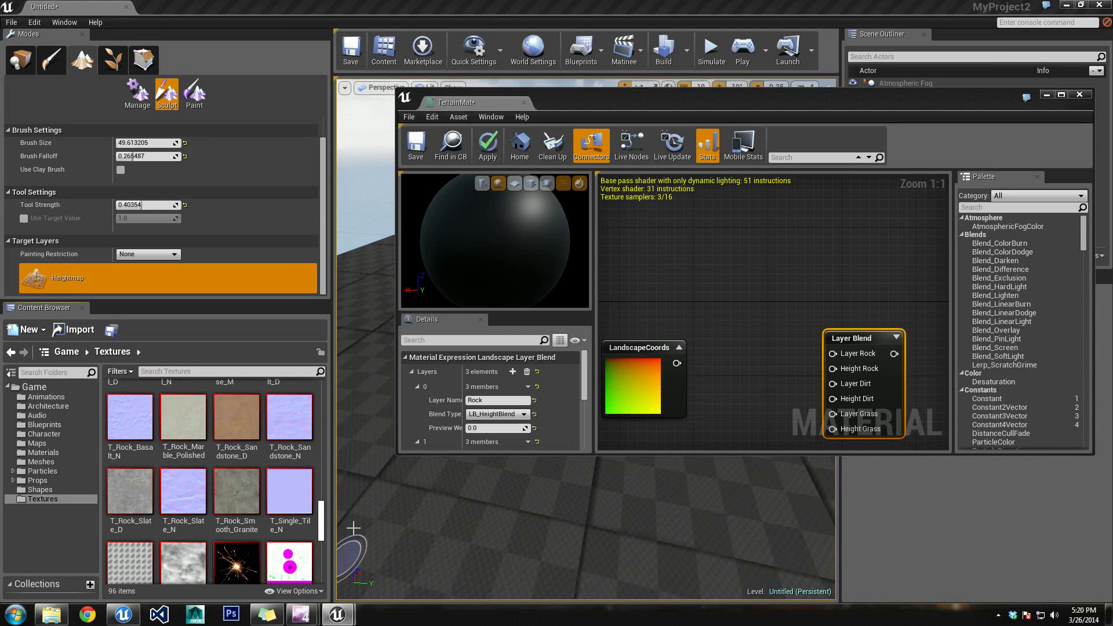
pyautogui.moveTo(133, 496); pyautogui.dragTo(735, 293)
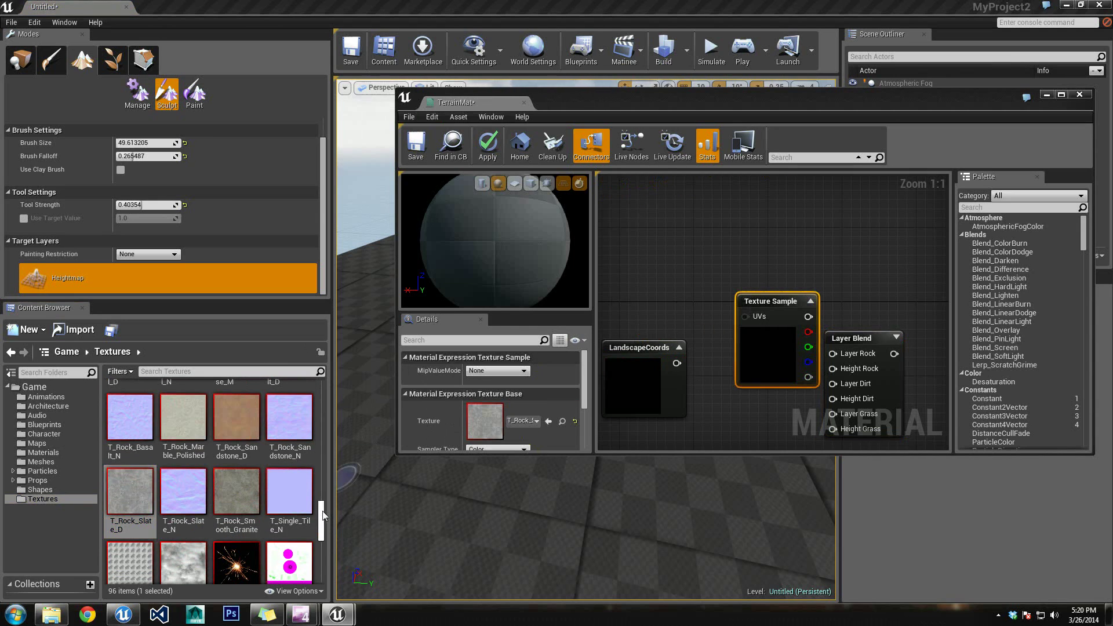
# Step: Add the T_Ground_Gravel_D and T_Ground_Grass_D textures to the material graph as Texture Samples below the rock one
pyautogui.moveTo(324, 516); pyautogui.dragTo(330, 472)
pyautogui.moveTo(295, 433); pyautogui.dragTo(769, 419)
pyautogui.moveTo(707, 289); pyautogui.dragTo(657, 227, button='right')
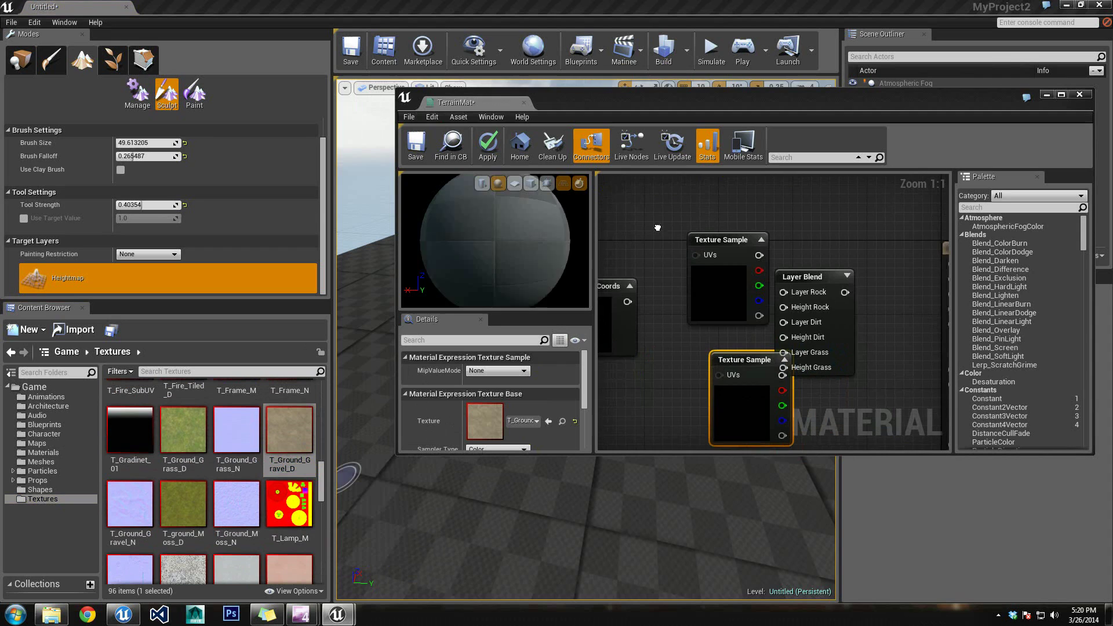
pyautogui.moveTo(655, 333); pyautogui.dragTo(673, 238, button='right')
pyautogui.moveTo(194, 434); pyautogui.dragTo(734, 382)
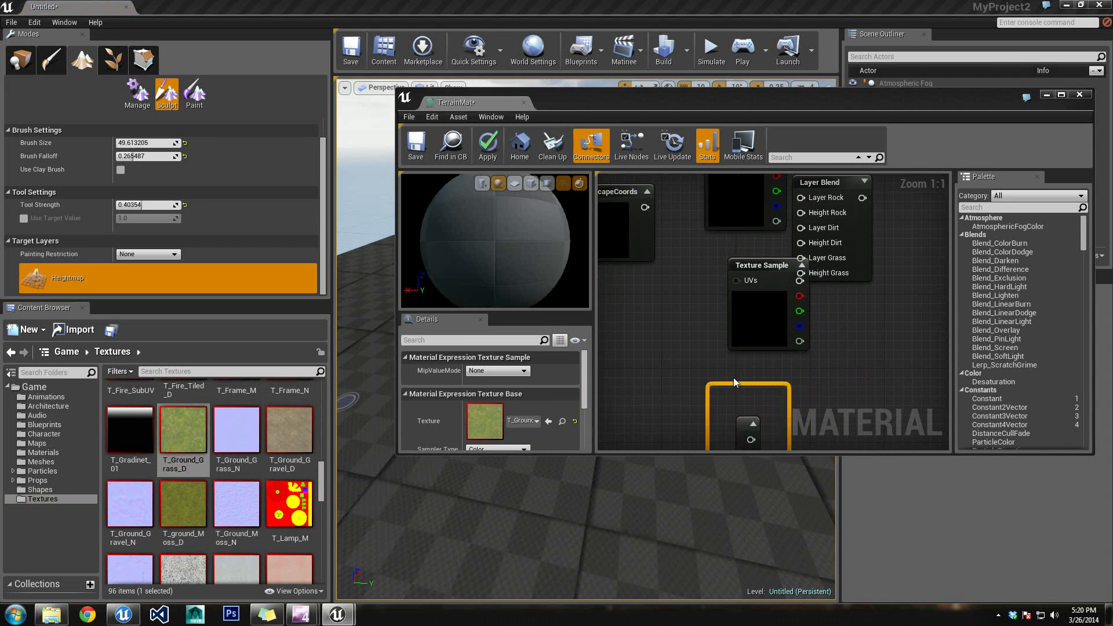
pyautogui.moveTo(681, 266); pyautogui.dragTo(691, 344, button='right')
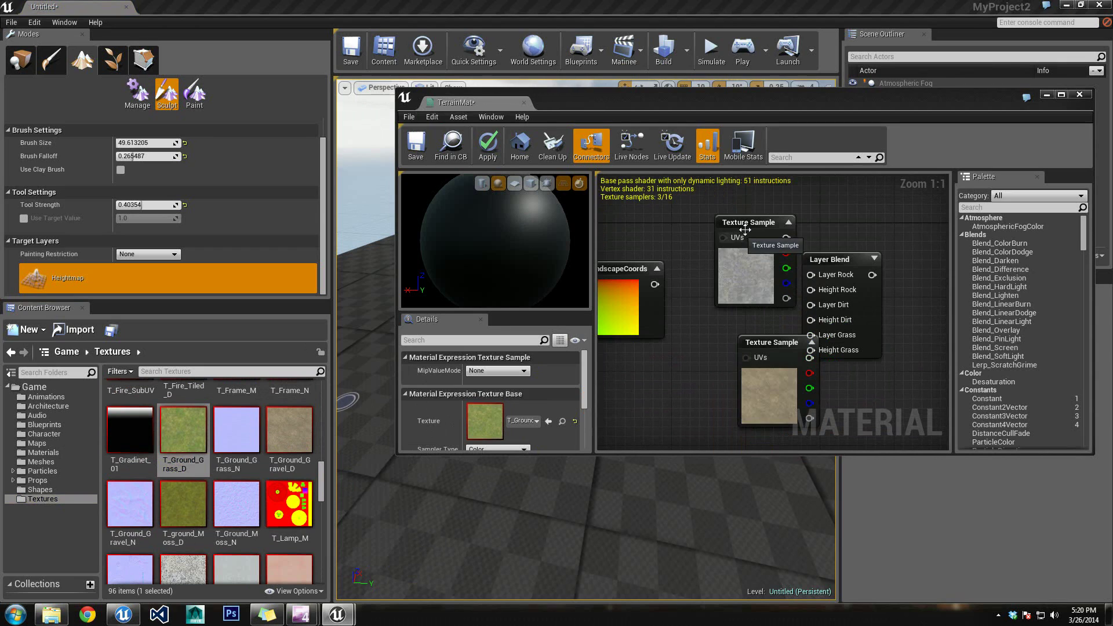
# Step: Line up the rock, gravel and grass Texture Samples in a column between the LandscapeCoords and Layer Blend nodes
pyautogui.moveTo(751, 226); pyautogui.dragTo(733, 204)
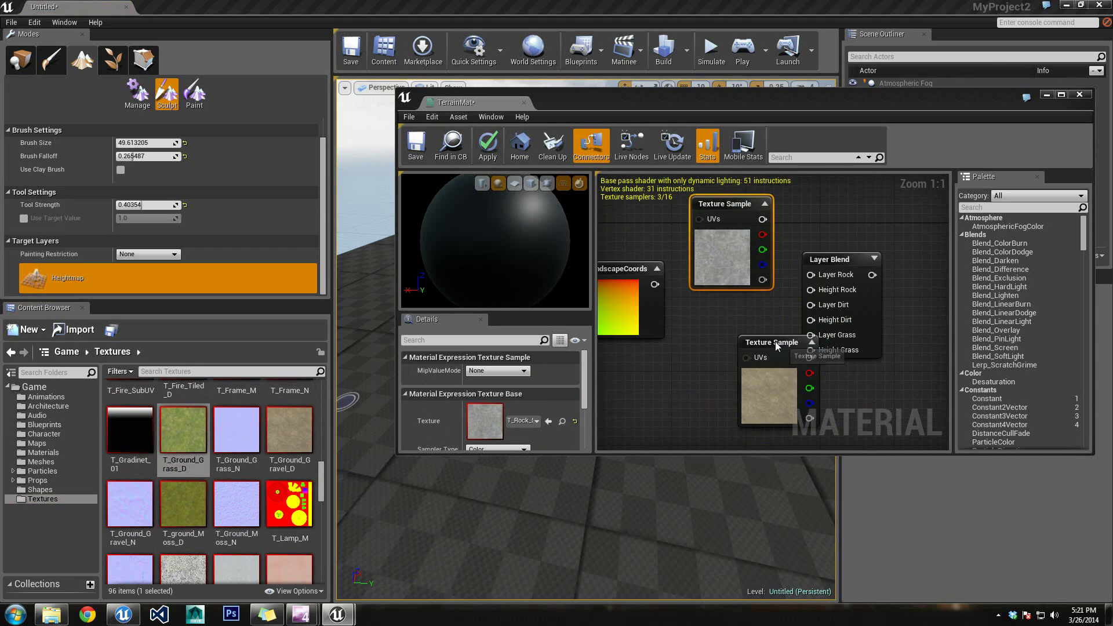
pyautogui.moveTo(771, 343); pyautogui.dragTo(722, 316)
pyautogui.moveTo(805, 389); pyautogui.dragTo(795, 307, button='right')
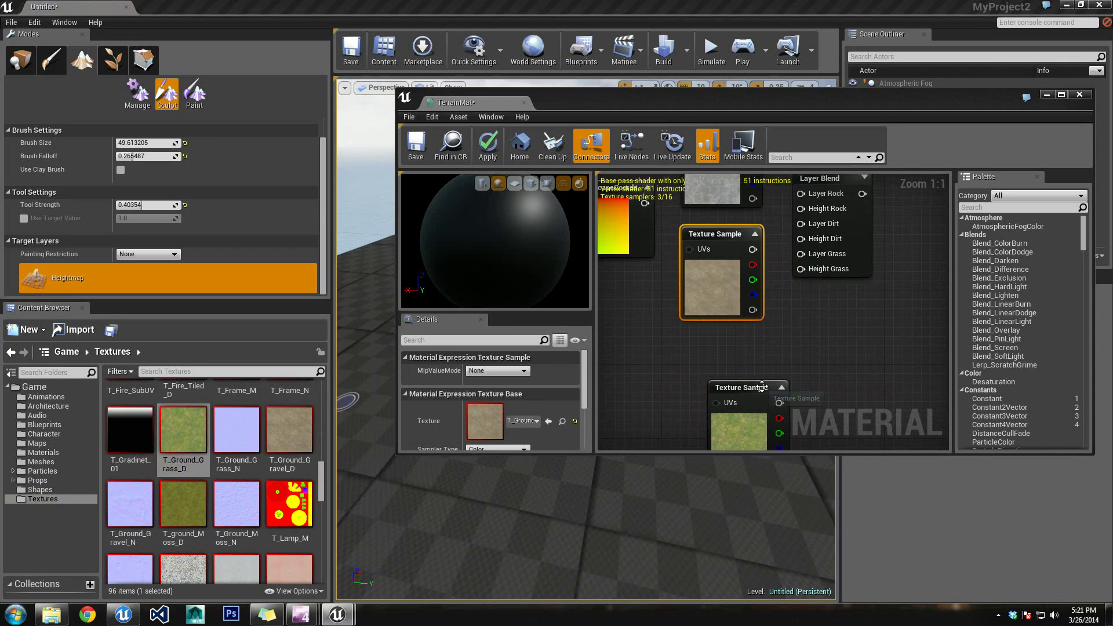
pyautogui.moveTo(760, 386); pyautogui.dragTo(736, 336)
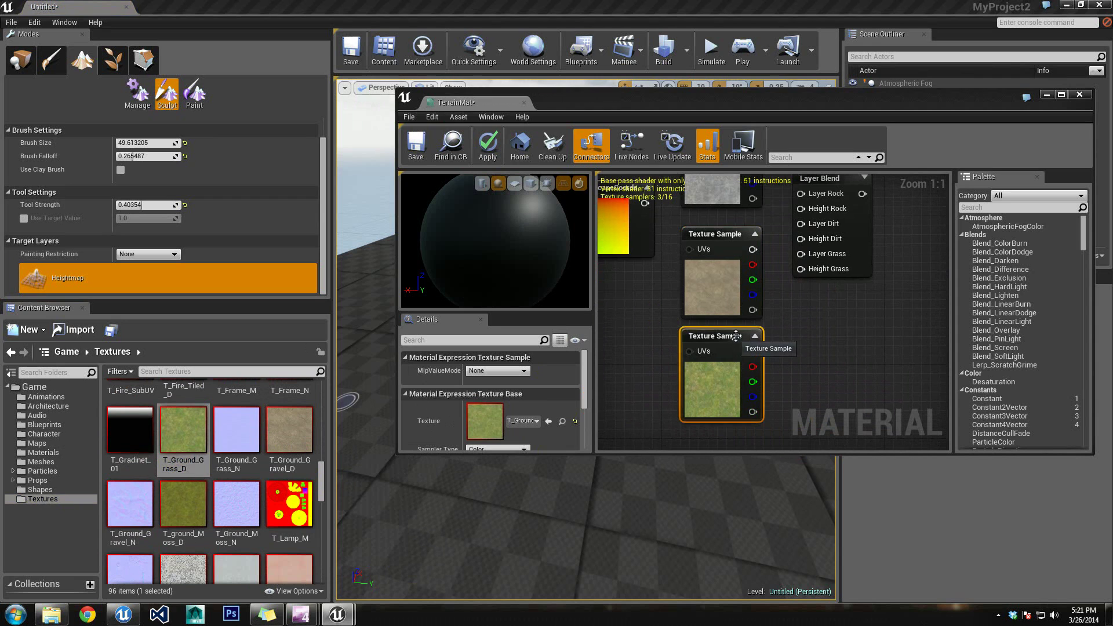
# Step: Enlarge the material editor and connect LandscapeCoords to the UVs of the rock, gravel and grass Texture Samples
pyautogui.click(1065, 93)
pyautogui.press('Home')
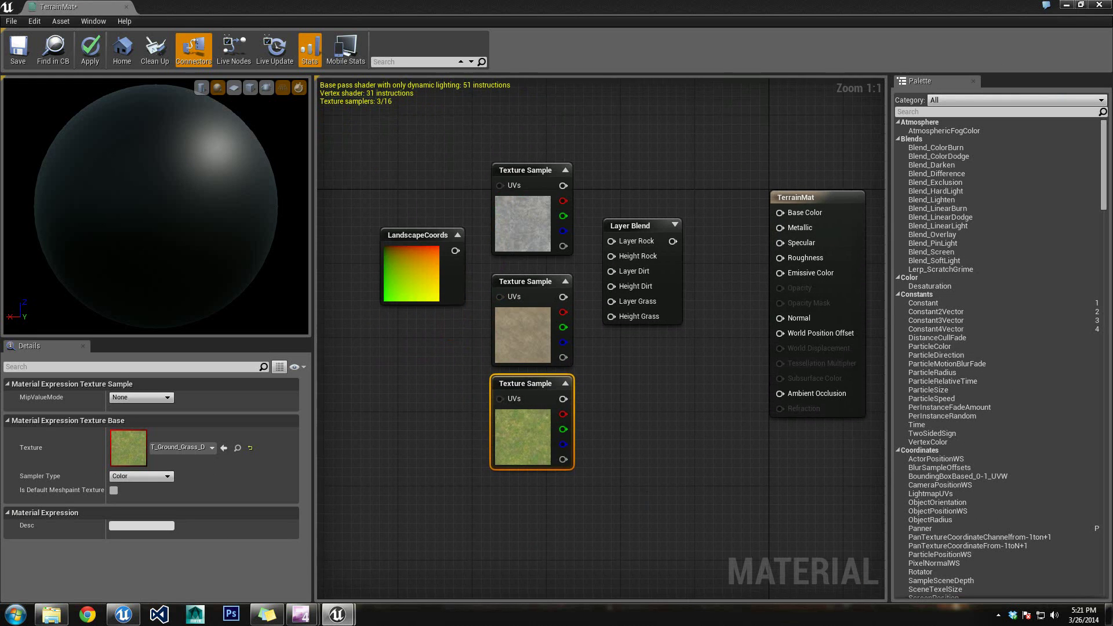
pyautogui.moveTo(392, 255); pyautogui.dragTo(474, 202)
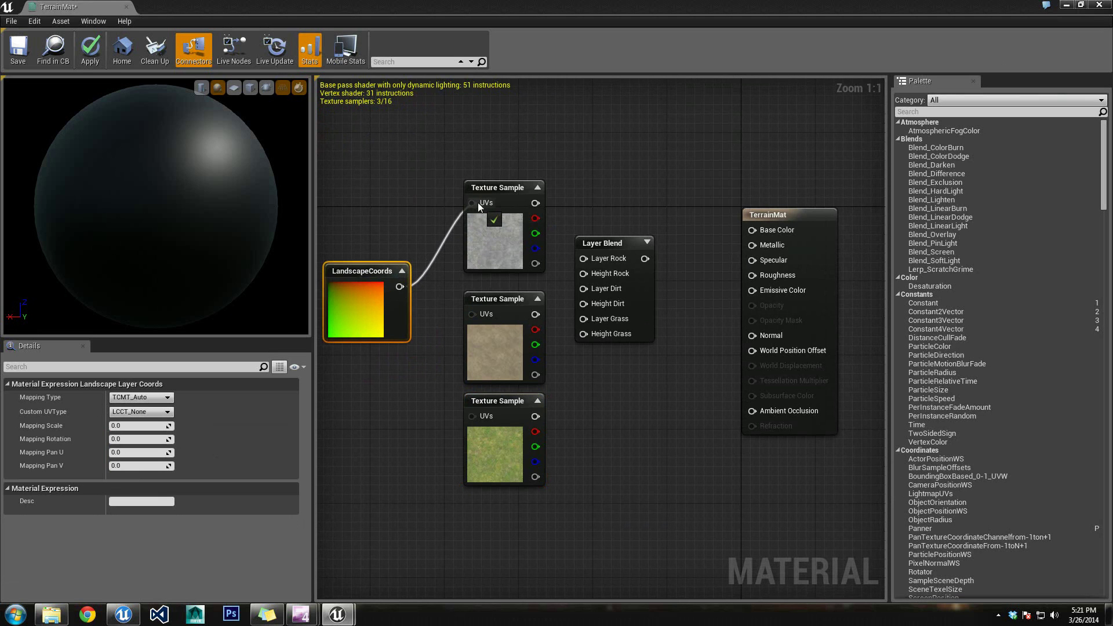
pyautogui.moveTo(400, 286); pyautogui.dragTo(471, 314)
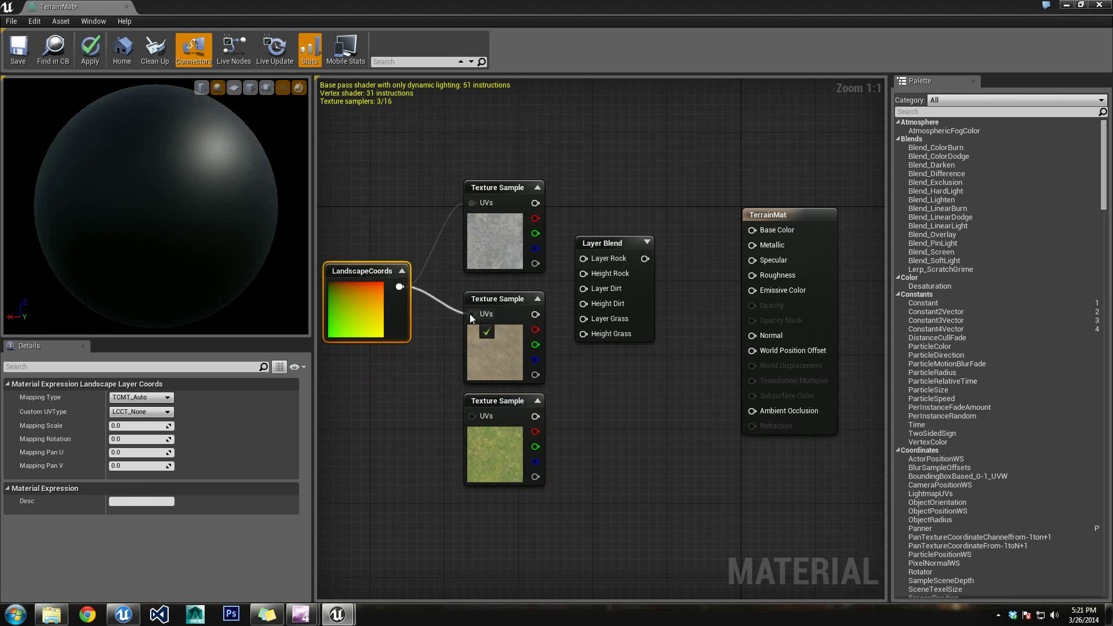
pyautogui.moveTo(400, 287); pyautogui.dragTo(472, 416)
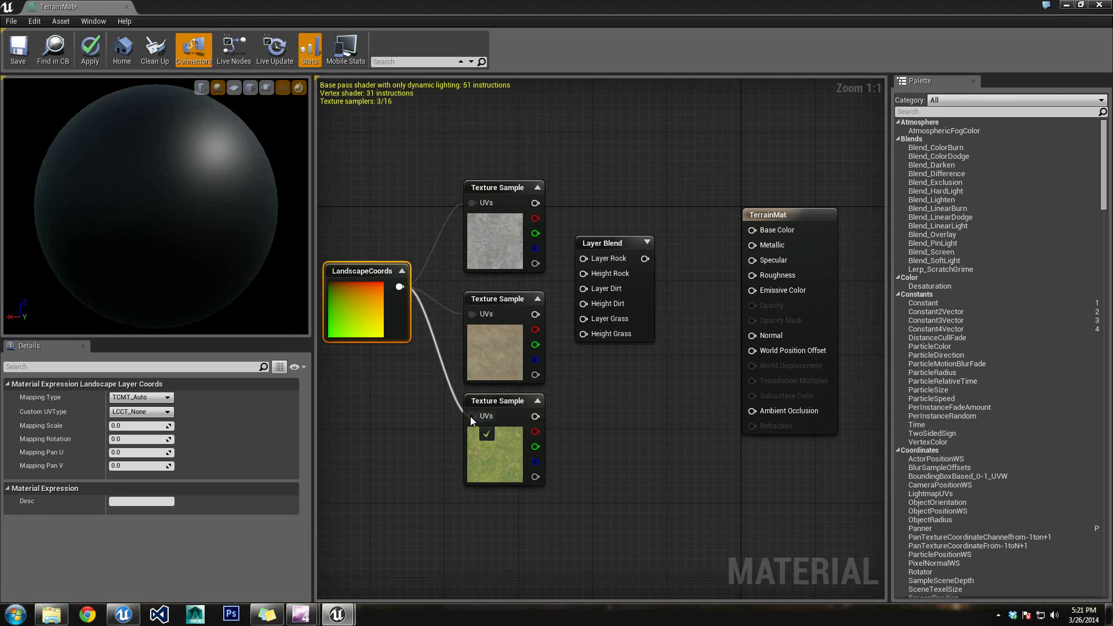
# Step: Wire each texture's color and alpha outputs to its matching Layer and Height inputs, and connect Layer Blend to TerrainMat's Base Color
pyautogui.moveTo(534, 203); pyautogui.dragTo(584, 273)
pyautogui.moveTo(535, 315); pyautogui.dragTo(585, 289)
pyautogui.moveTo(536, 375); pyautogui.dragTo(583, 304)
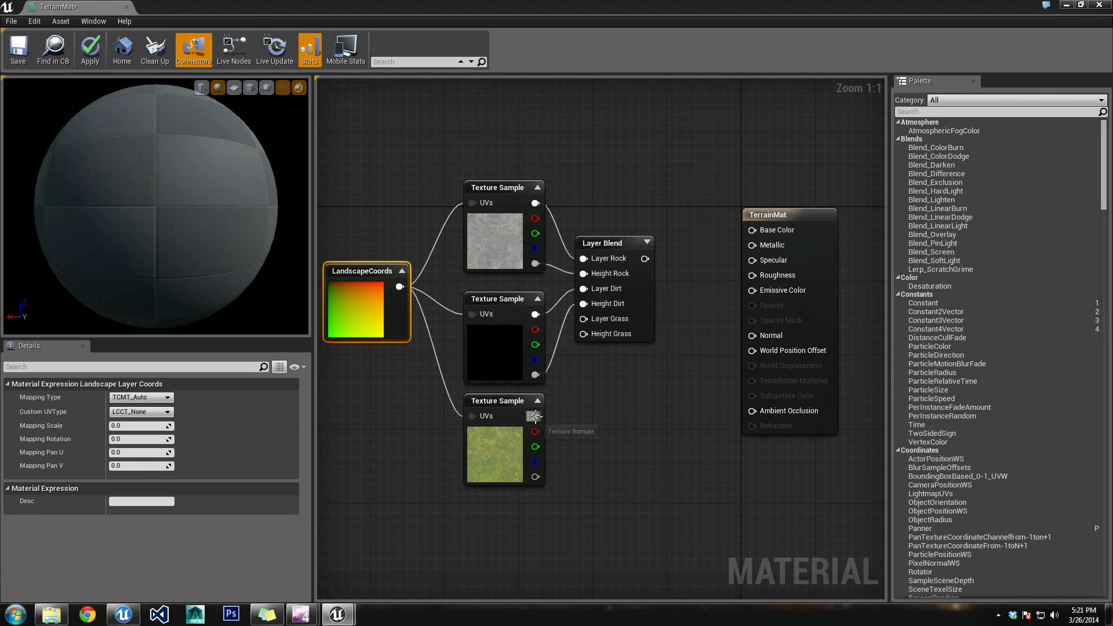
pyautogui.moveTo(535, 416); pyautogui.dragTo(583, 319)
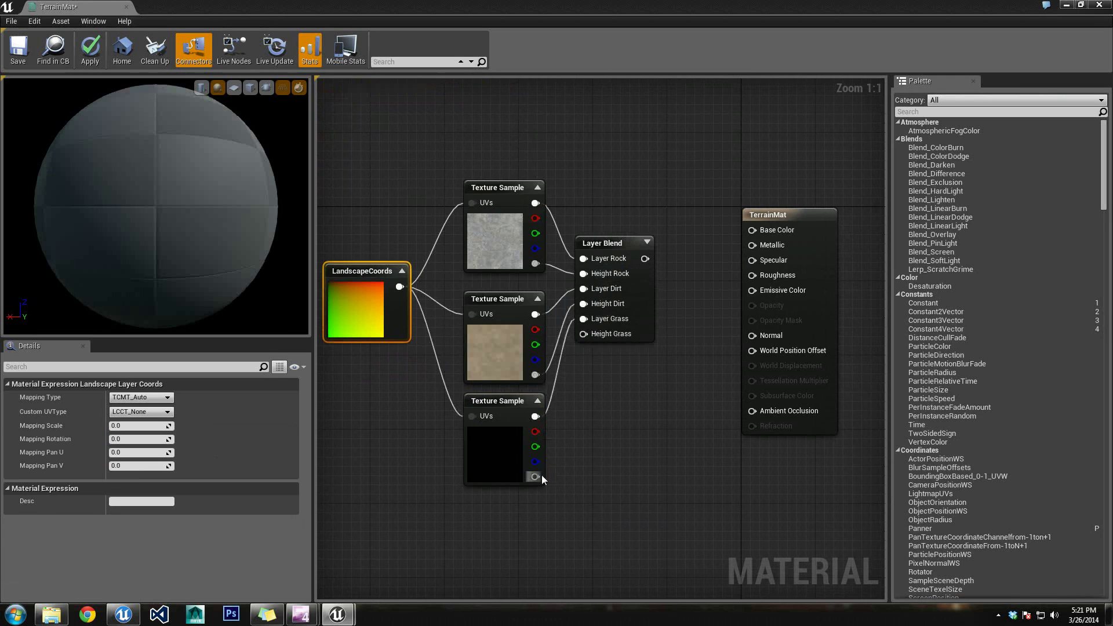
pyautogui.moveTo(542, 476); pyautogui.dragTo(583, 333)
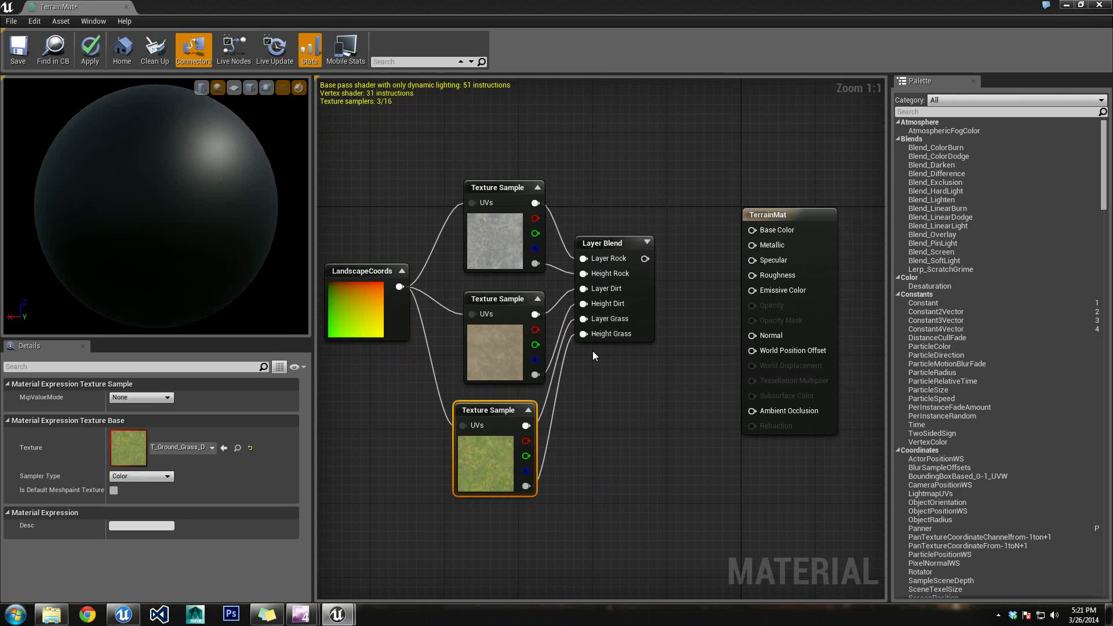
pyautogui.moveTo(645, 258); pyautogui.dragTo(748, 230)
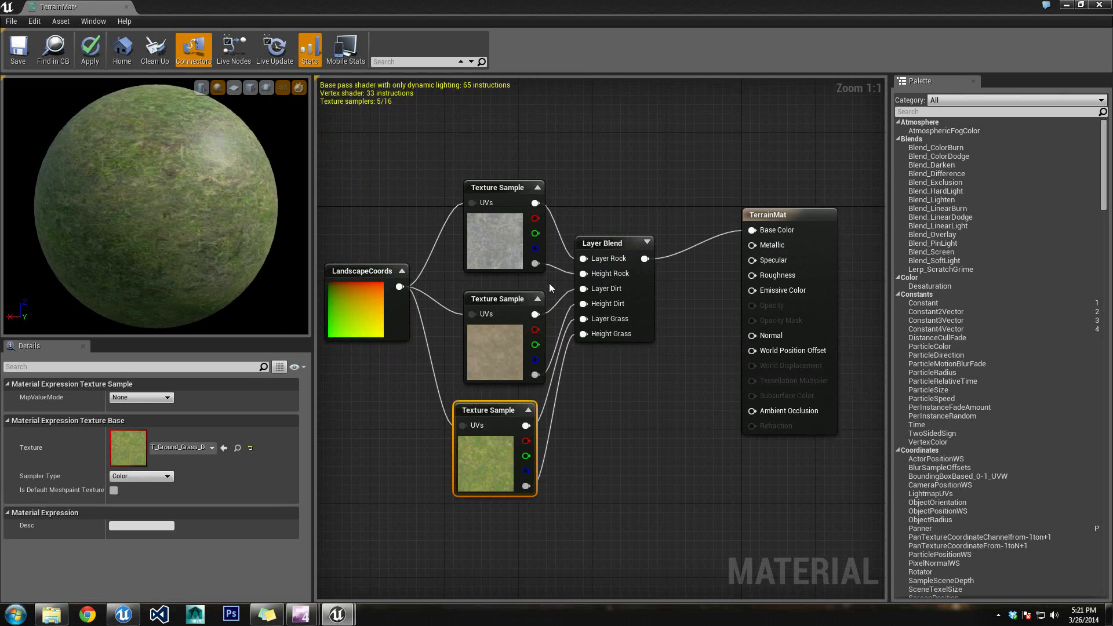
pyautogui.moveTo(116, 206); pyautogui.dragTo(168, 217)
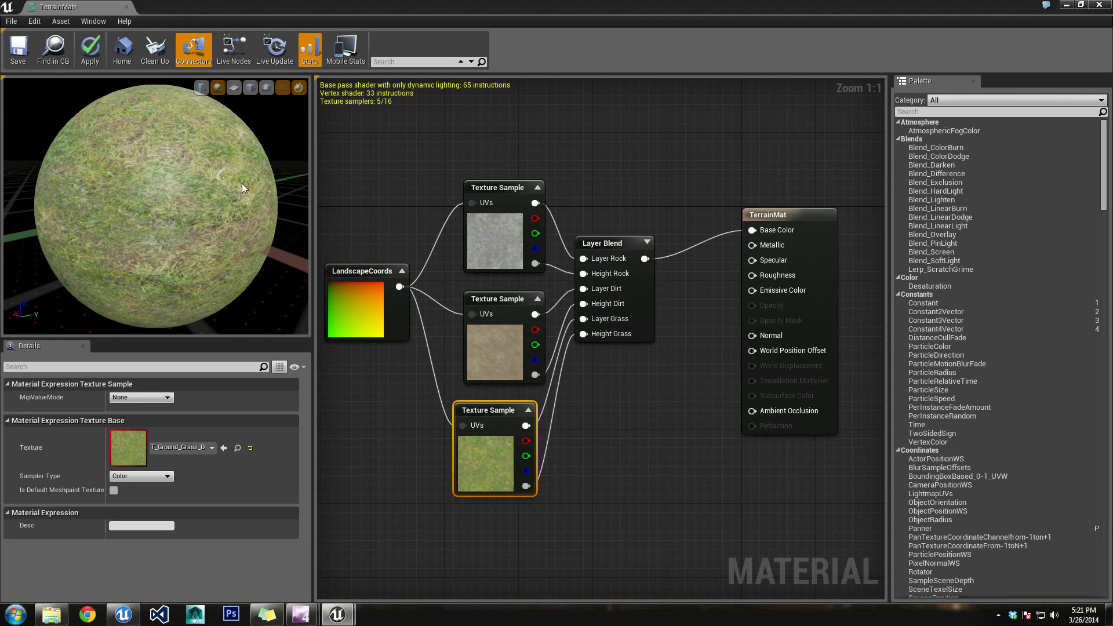
# Step: Duplicate the LandscapeCoords and Layer Blend nodes together and place the copies below the existing network
pyautogui.moveTo(648, 395); pyautogui.dragTo(694, 310, button='right')
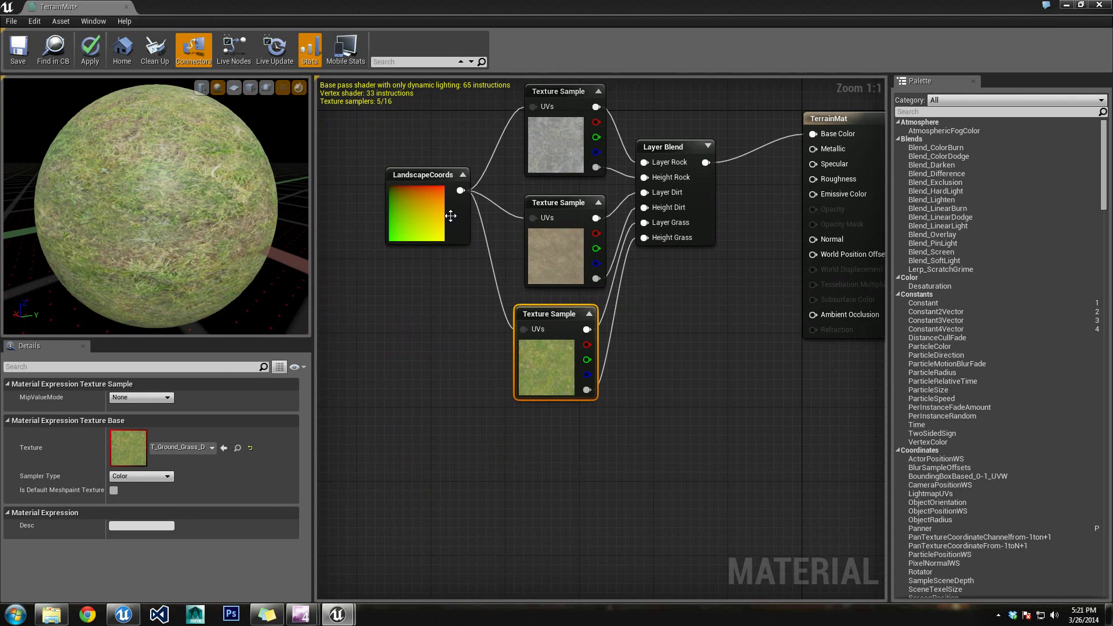
pyautogui.click(451, 215)
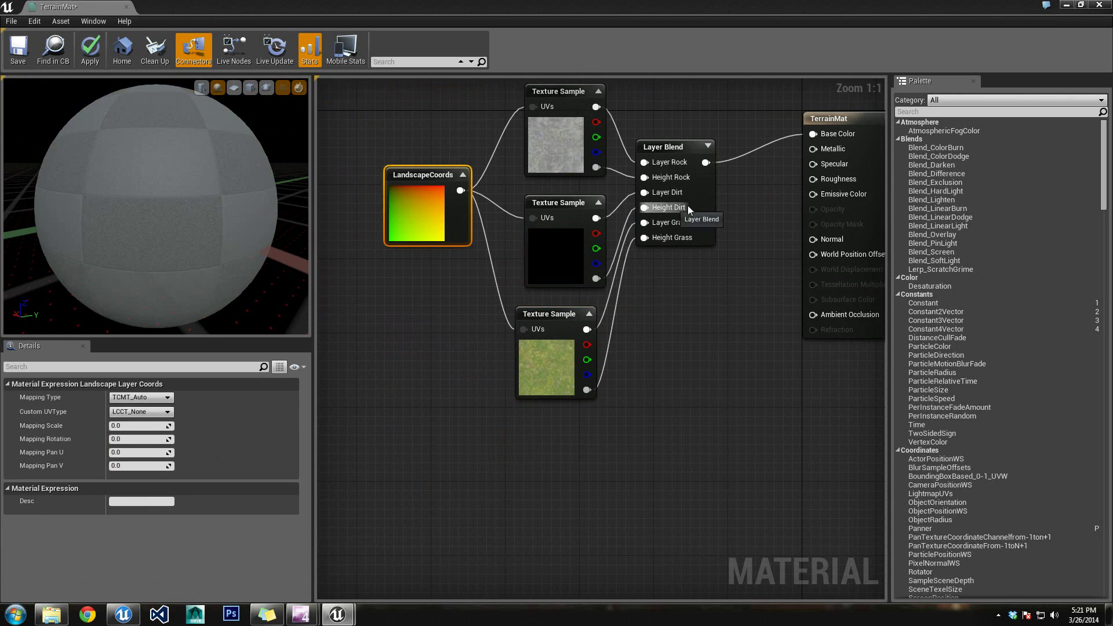
pyautogui.click(675, 200)
pyautogui.keyDown('ctrl'); pyautogui.click(450, 217); pyautogui.keyUp('ctrl')
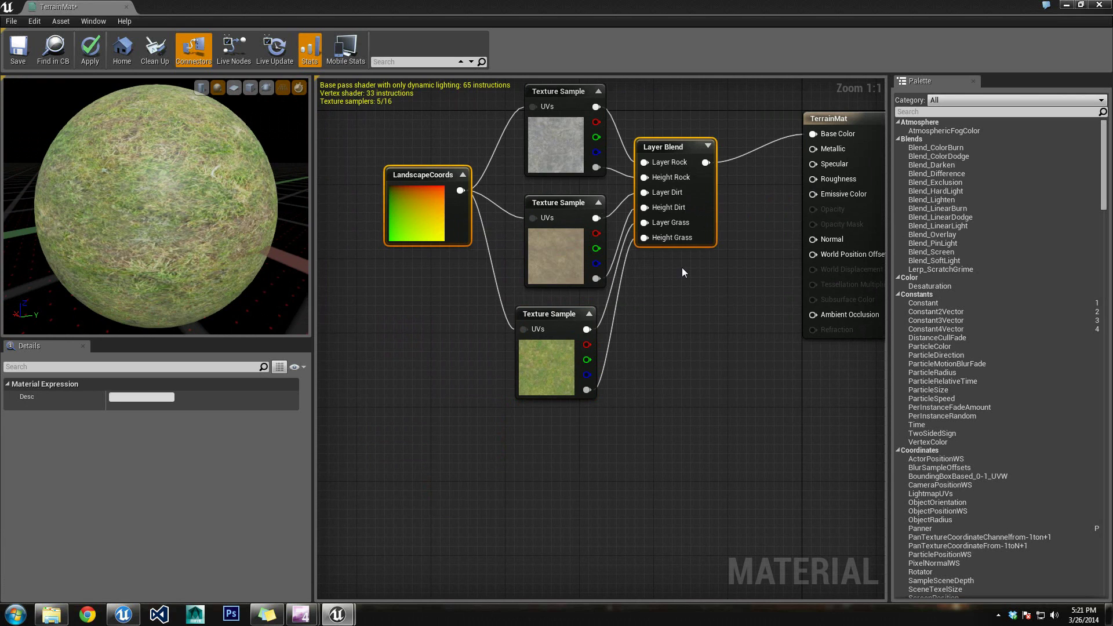
pyautogui.hotkey('ctrl', 'w')
pyautogui.moveTo(631, 331); pyautogui.dragTo(466, 532)
# Step: Shrink the material editor and add the T_Ground_Grass_N, T_Ground_Gravel_N and T_Rock_Slate_N normal maps to the graph as Texture Samples
pyautogui.click(1080, 5)
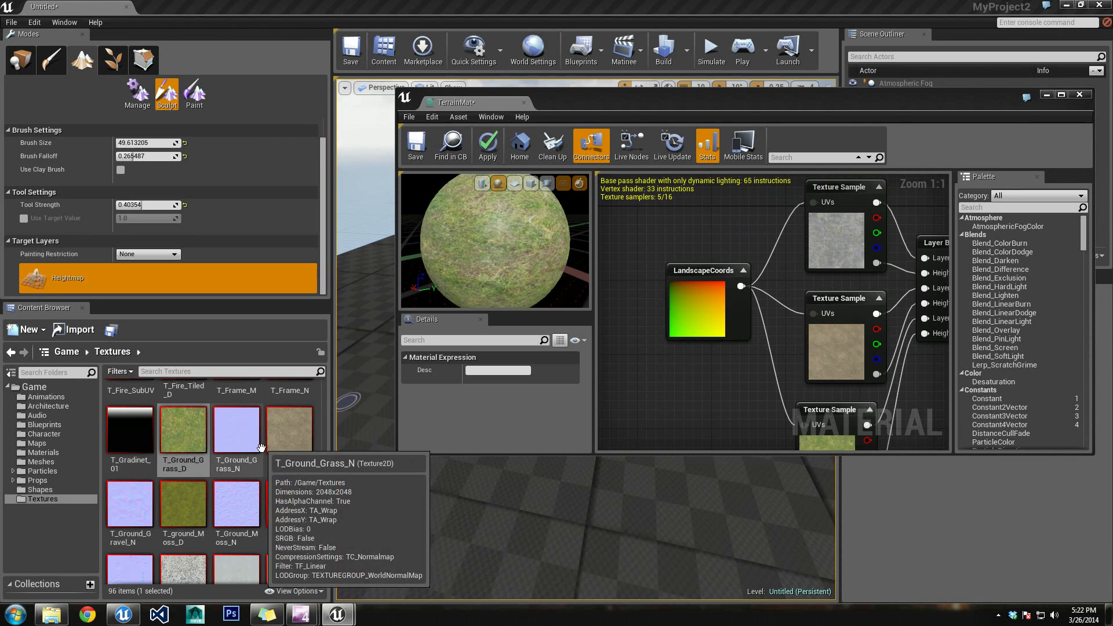
pyautogui.moveTo(242, 440); pyautogui.dragTo(678, 405)
pyautogui.moveTo(766, 411); pyautogui.dragTo(710, 176, button='right')
pyautogui.moveTo(670, 233); pyautogui.dragTo(794, 346)
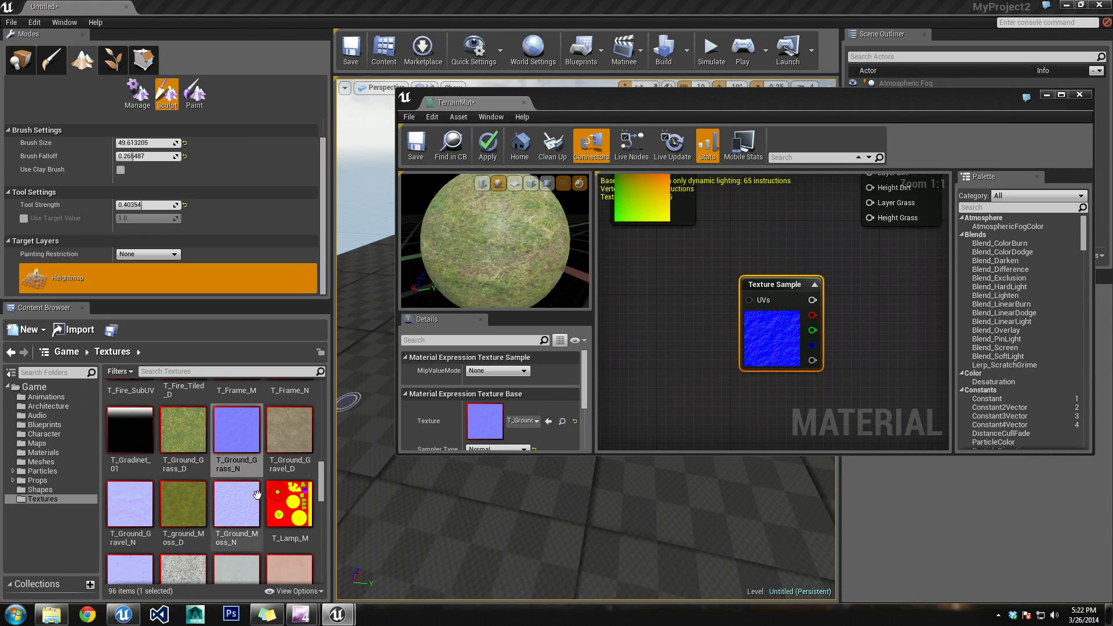
pyautogui.moveTo(142, 502); pyautogui.dragTo(784, 223)
pyautogui.moveTo(322, 491); pyautogui.dragTo(322, 526)
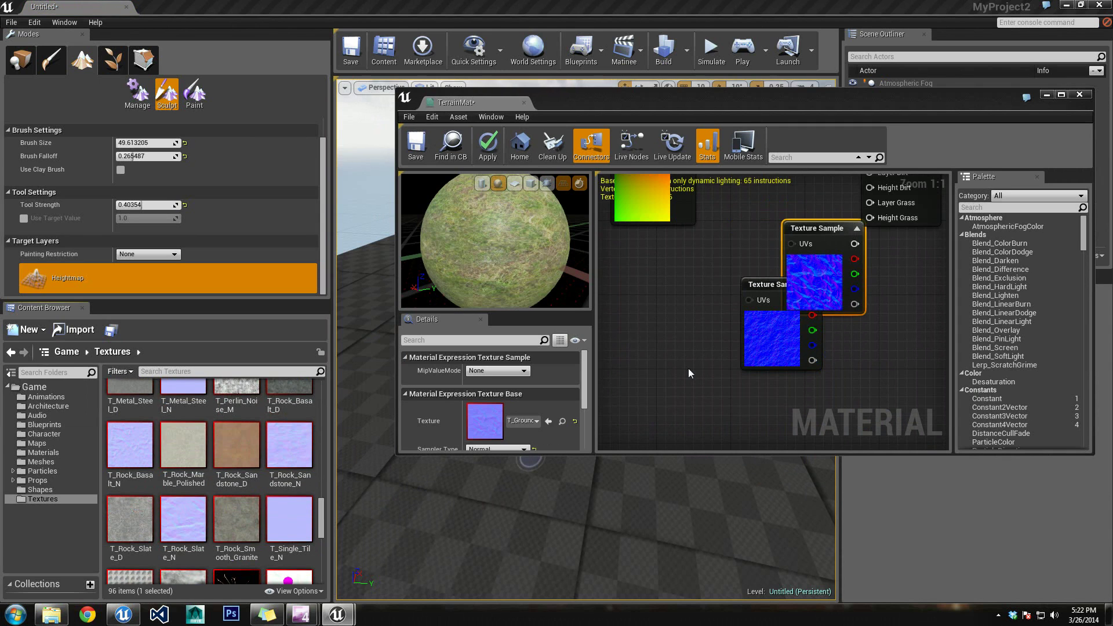
pyautogui.moveTo(687, 368); pyautogui.dragTo(682, 473, button='right')
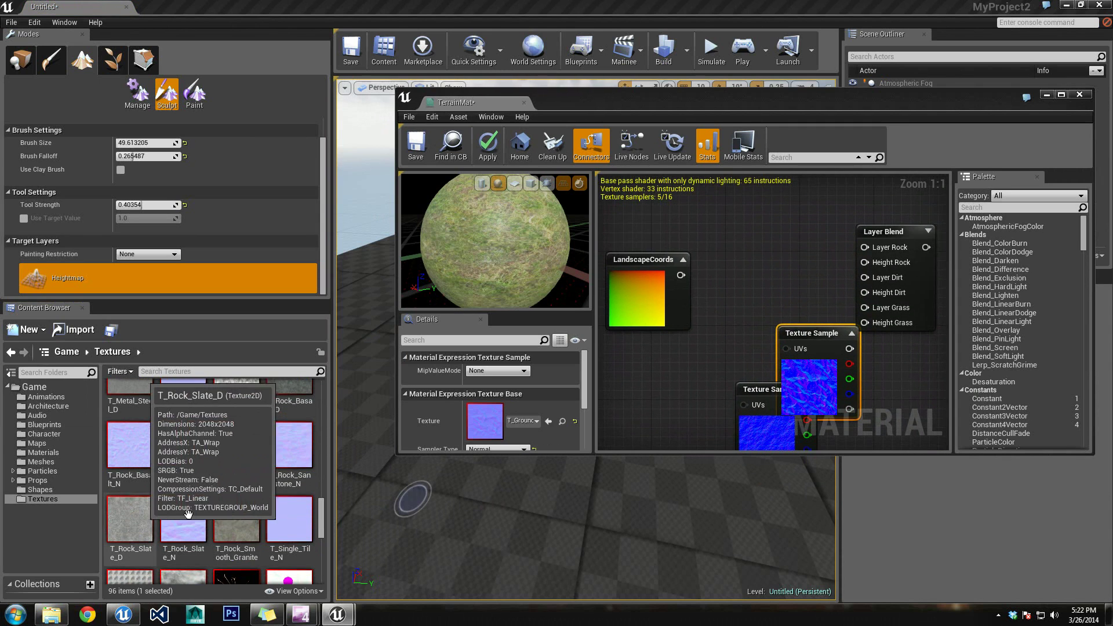
pyautogui.moveTo(187, 512); pyautogui.dragTo(784, 273)
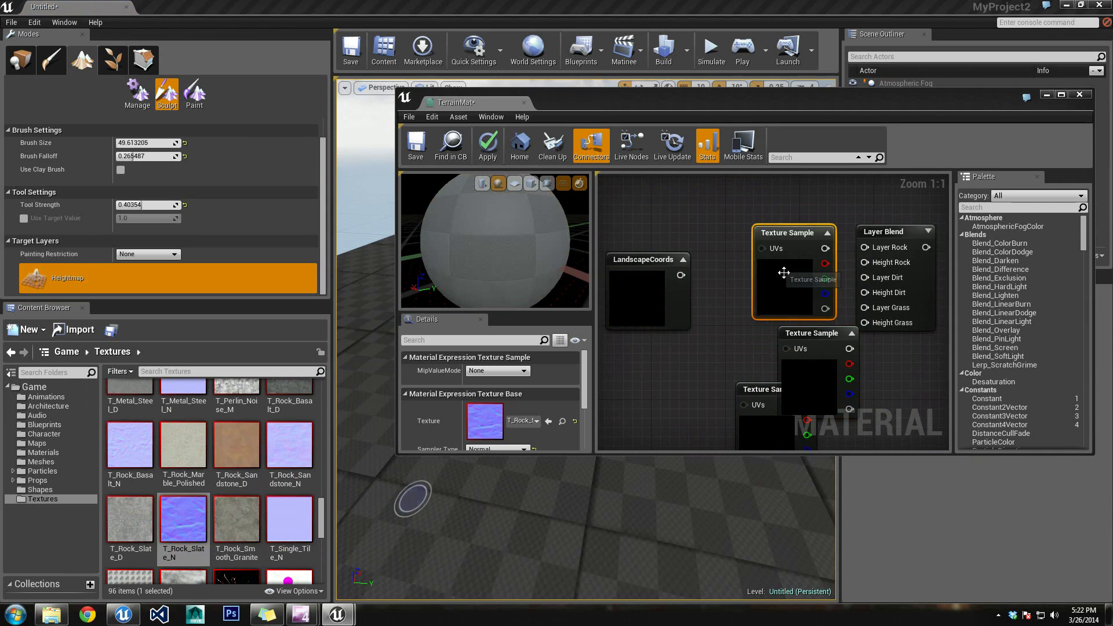
# Step: Stack the rock, gravel and grass normal map samples in a column beneath the grass color texture
pyautogui.moveTo(719, 321); pyautogui.dragTo(728, 425, button='right')
pyautogui.moveTo(795, 339); pyautogui.dragTo(780, 302)
pyautogui.moveTo(753, 410); pyautogui.dragTo(761, 343, button='right')
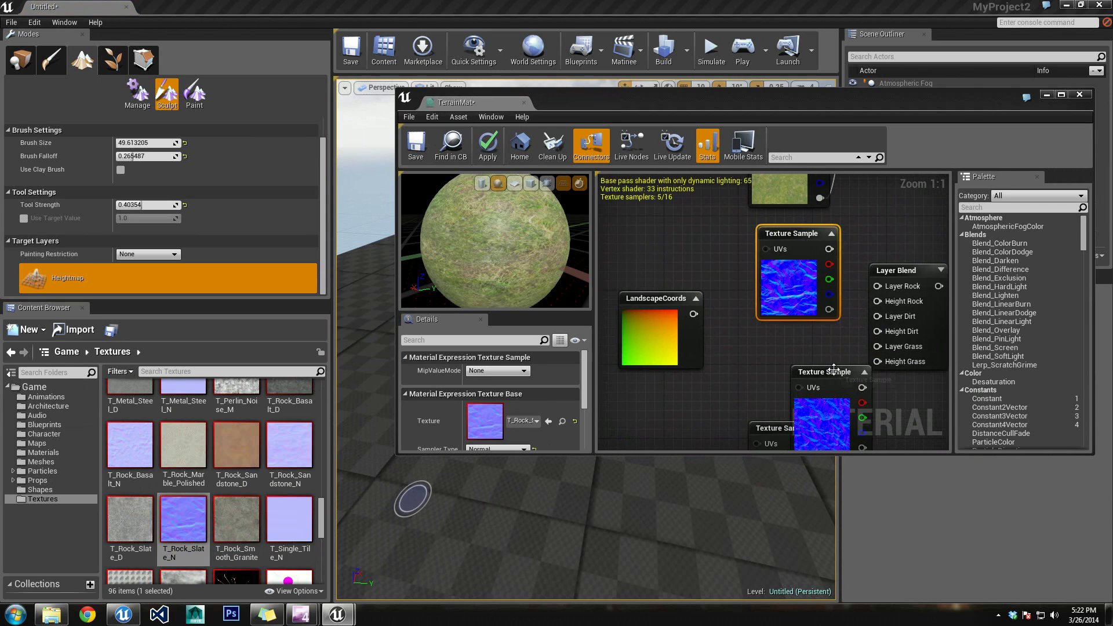
pyautogui.moveTo(834, 369); pyautogui.dragTo(798, 332)
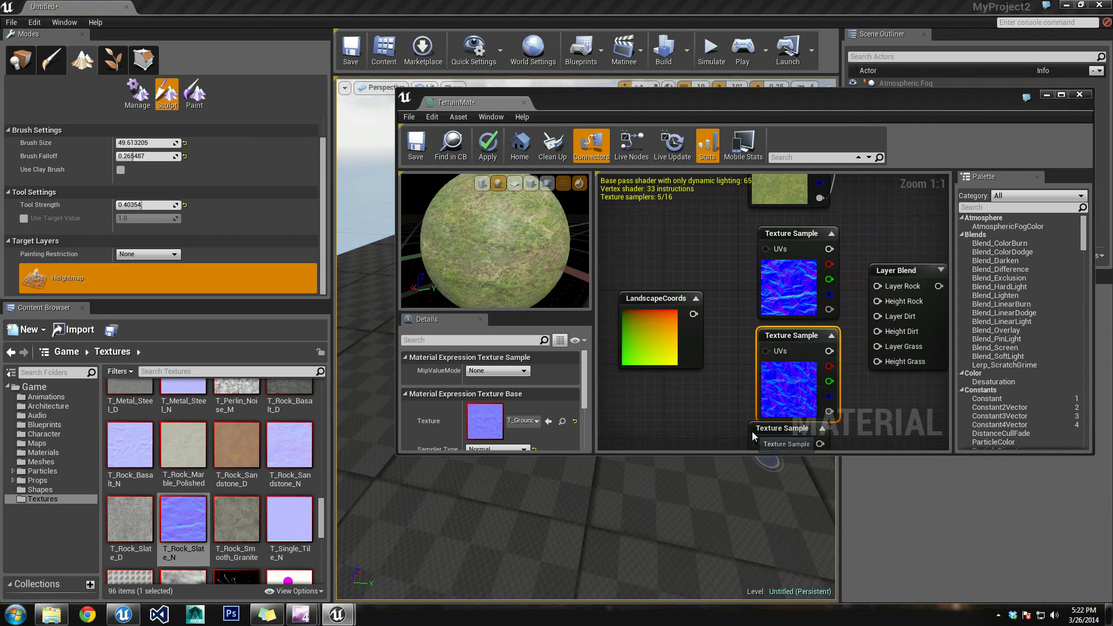
pyautogui.moveTo(752, 436); pyautogui.dragTo(764, 351)
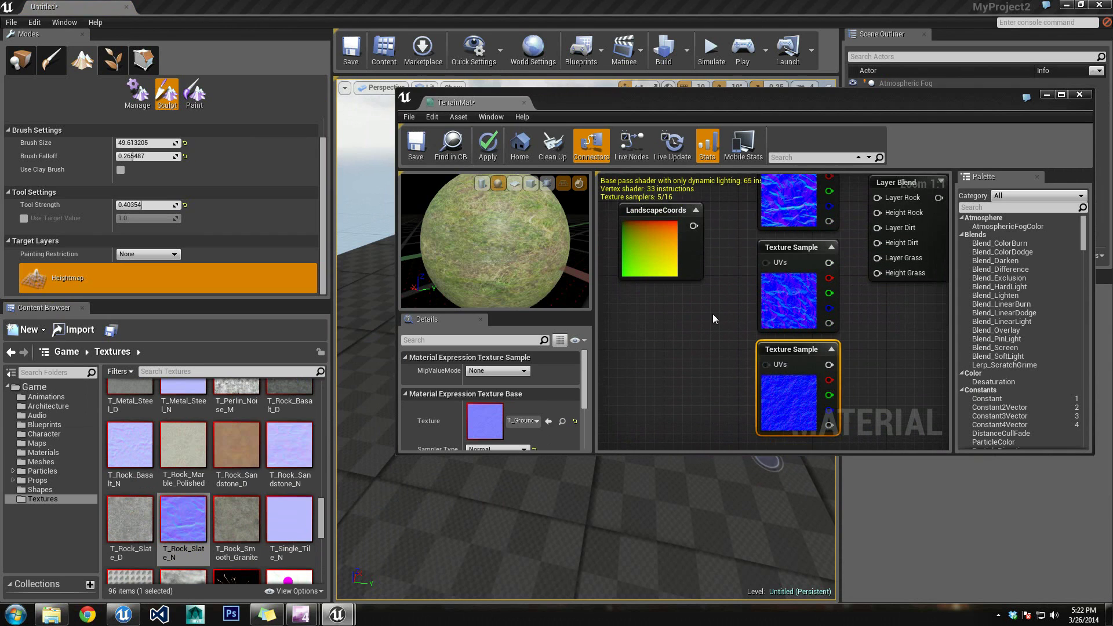
# Step: Connect the duplicated LandscapeCoords node to the UVs of all three normal map samples
pyautogui.moveTo(713, 318); pyautogui.dragTo(688, 372, button='right')
pyautogui.moveTo(738, 228); pyautogui.dragTo(742, 228)
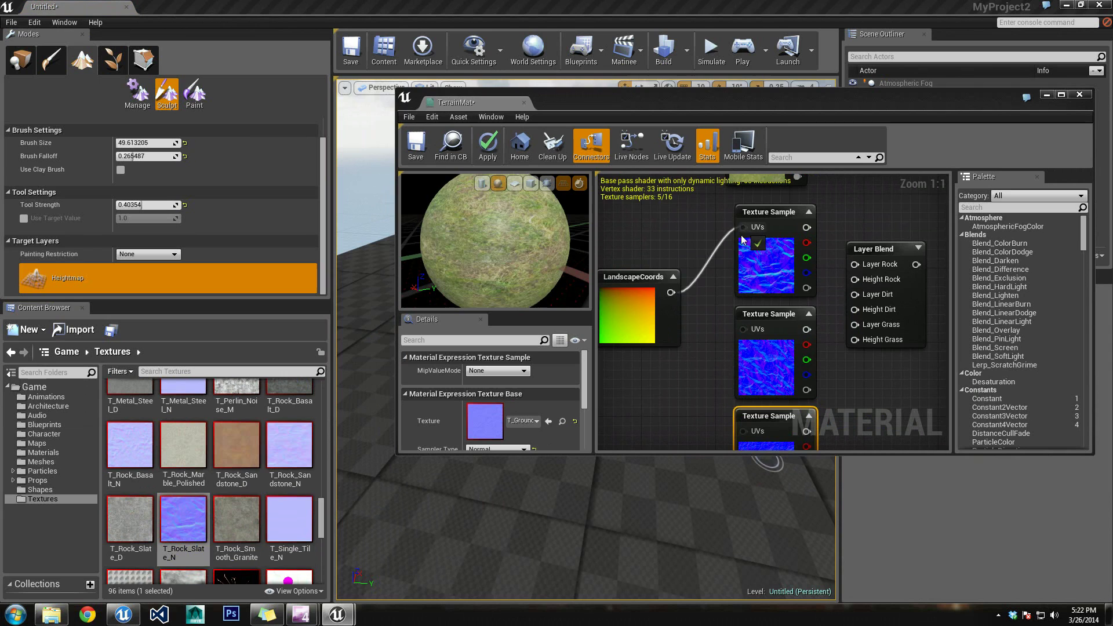
pyautogui.moveTo(671, 293); pyautogui.dragTo(743, 427)
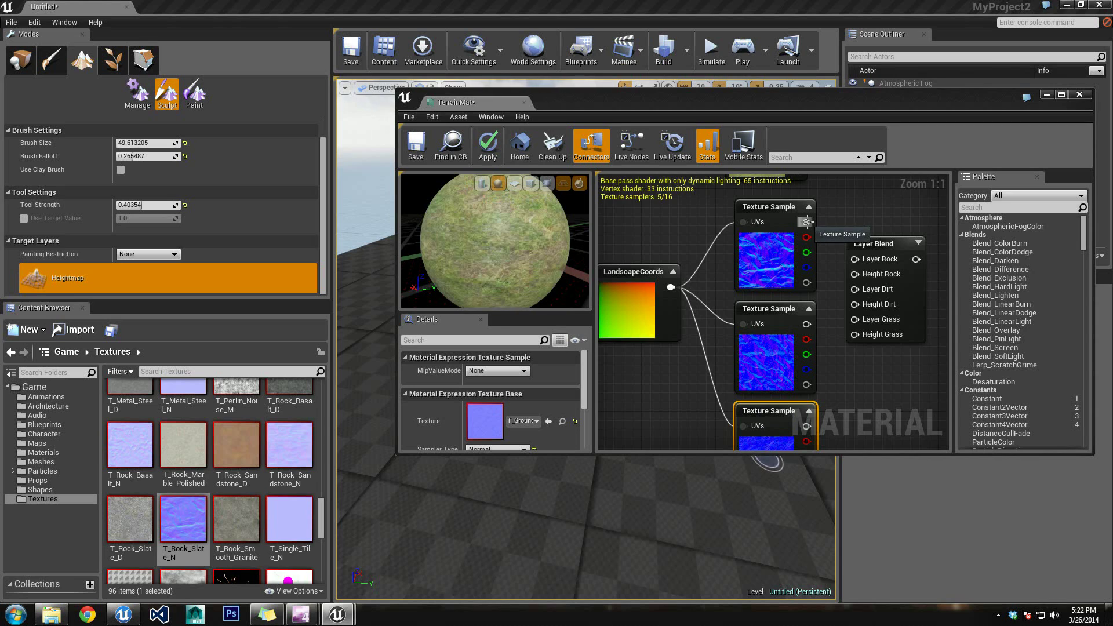
# Step: Wire the color and alpha outputs of the three normal maps to the Rock, Dirt and Grass inputs of the duplicated Layer Blend
pyautogui.moveTo(807, 222); pyautogui.dragTo(851, 259)
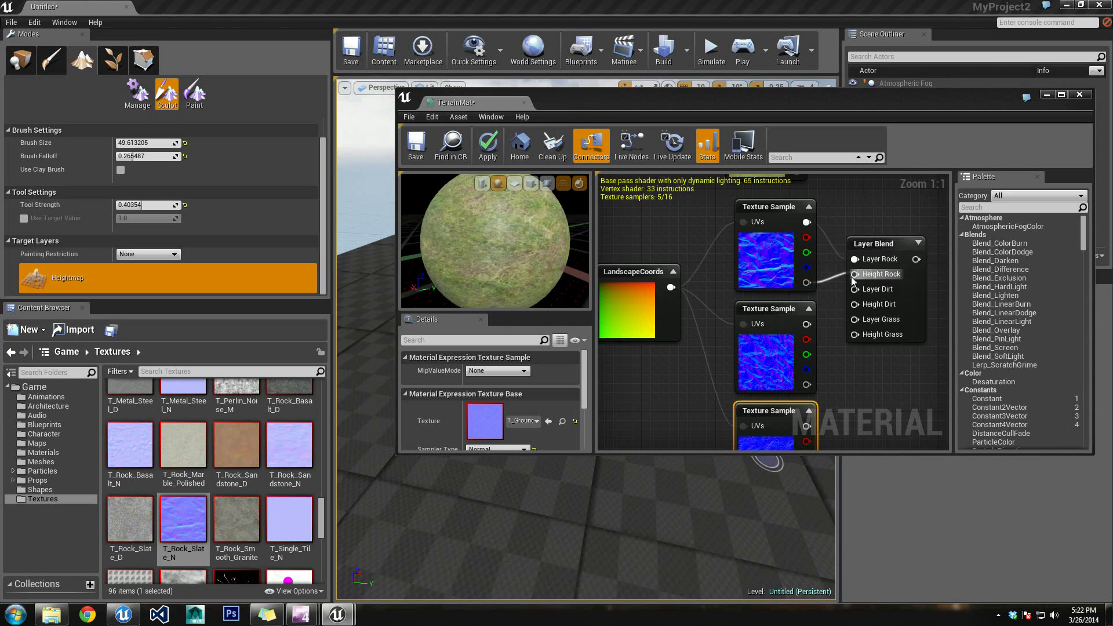
pyautogui.moveTo(806, 324); pyautogui.dragTo(855, 288)
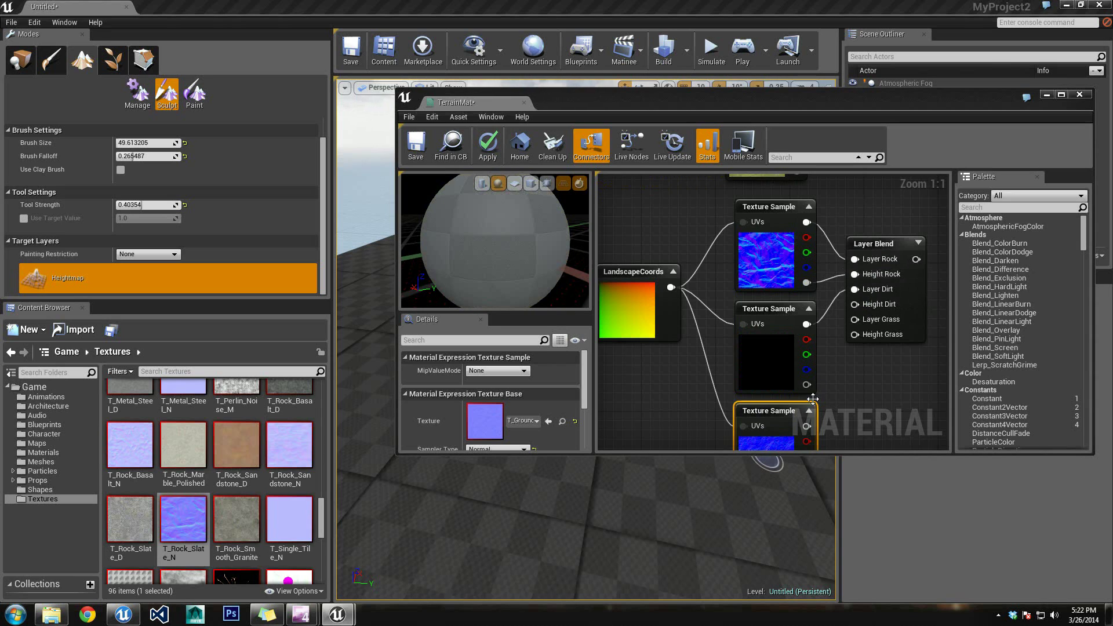
pyautogui.moveTo(810, 394); pyautogui.dragTo(855, 305)
pyautogui.moveTo(868, 376); pyautogui.dragTo(833, 262, button='right')
pyautogui.moveTo(775, 314); pyautogui.dragTo(820, 204)
pyautogui.moveTo(772, 371); pyautogui.dragTo(820, 223)
# Step: Connect the duplicated Layer Blend to TerrainMat's Normal input and rotate the preview sphere to check the material
pyautogui.moveTo(865, 275); pyautogui.dragTo(903, 393, button='right')
pyautogui.scroll(-2, 882, 361)
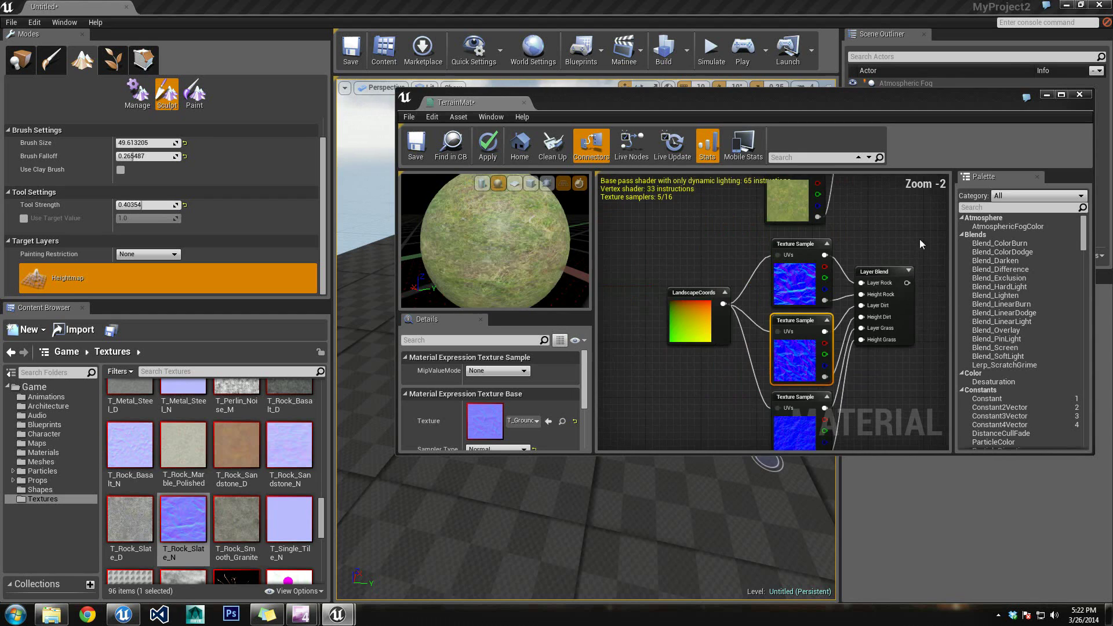
pyautogui.moveTo(908, 234); pyautogui.dragTo(752, 334, button='right')
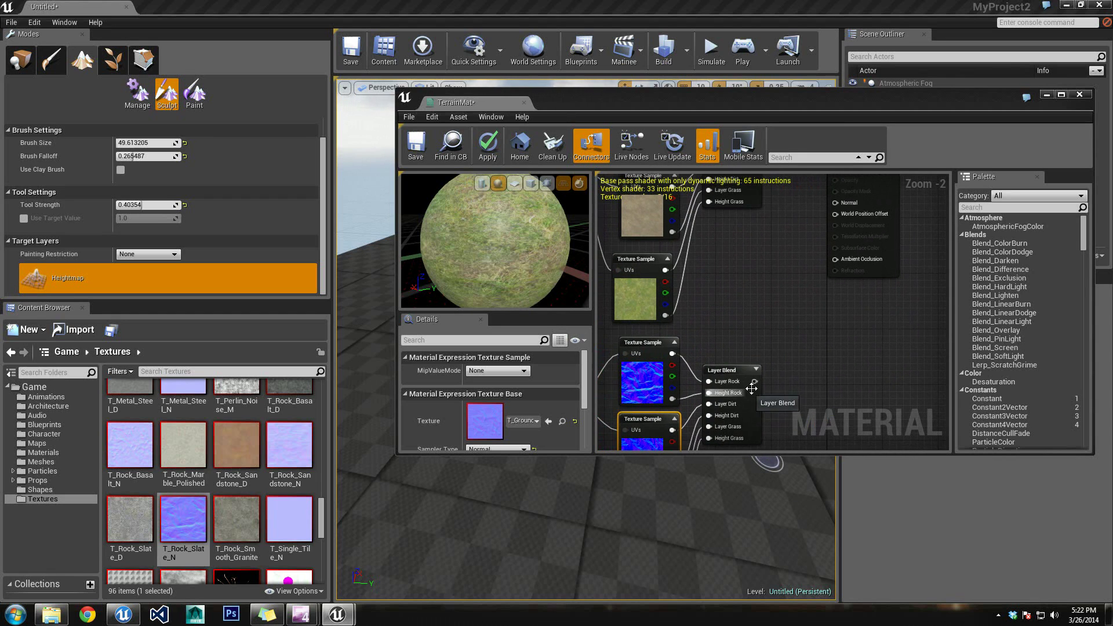
pyautogui.moveTo(754, 382); pyautogui.dragTo(833, 203)
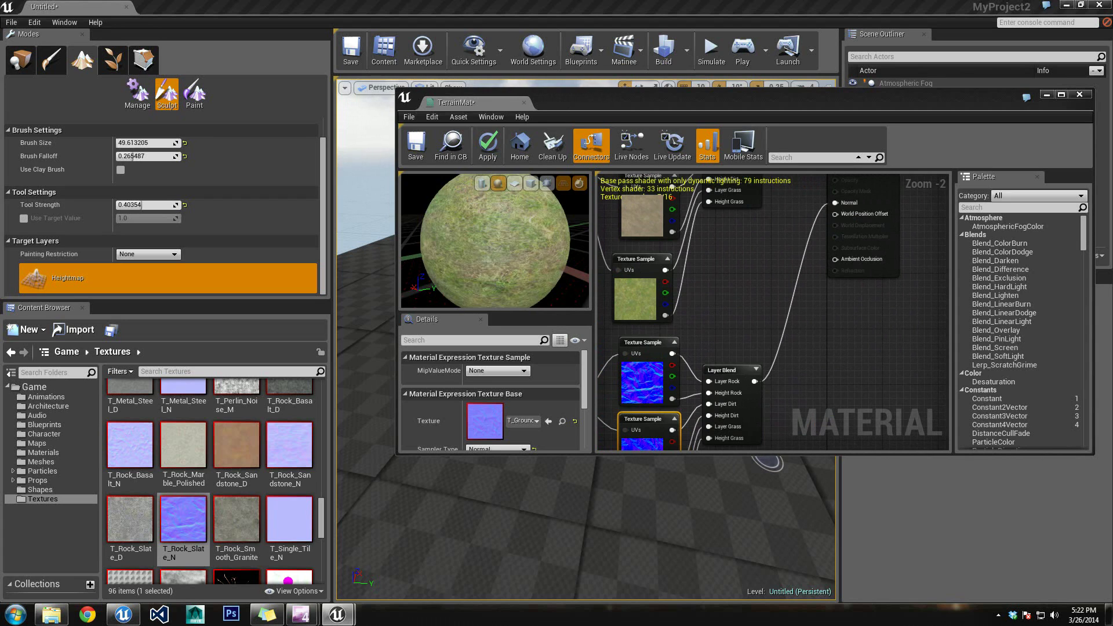
pyautogui.moveTo(449, 264)
pyautogui.mouseDown(button='right')
pyautogui.moveTo(449, 285)
pyautogui.moveTo(448, 221)
pyautogui.moveTo(448, 264)
pyautogui.mouseUp(button='right')
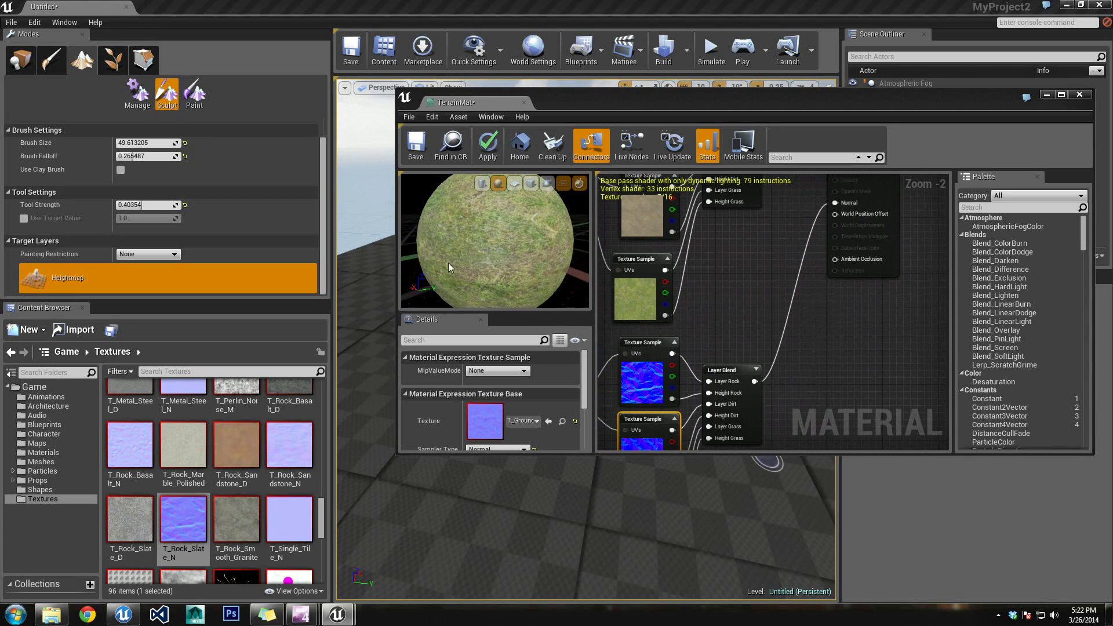
pyautogui.moveTo(447, 262); pyautogui.dragTo(472, 249)
# Step: Add two Constant nodes between the upper Layer Blend and TerrainMat, and collapse both of their previews
pyautogui.moveTo(758, 236); pyautogui.dragTo(724, 352, button='right')
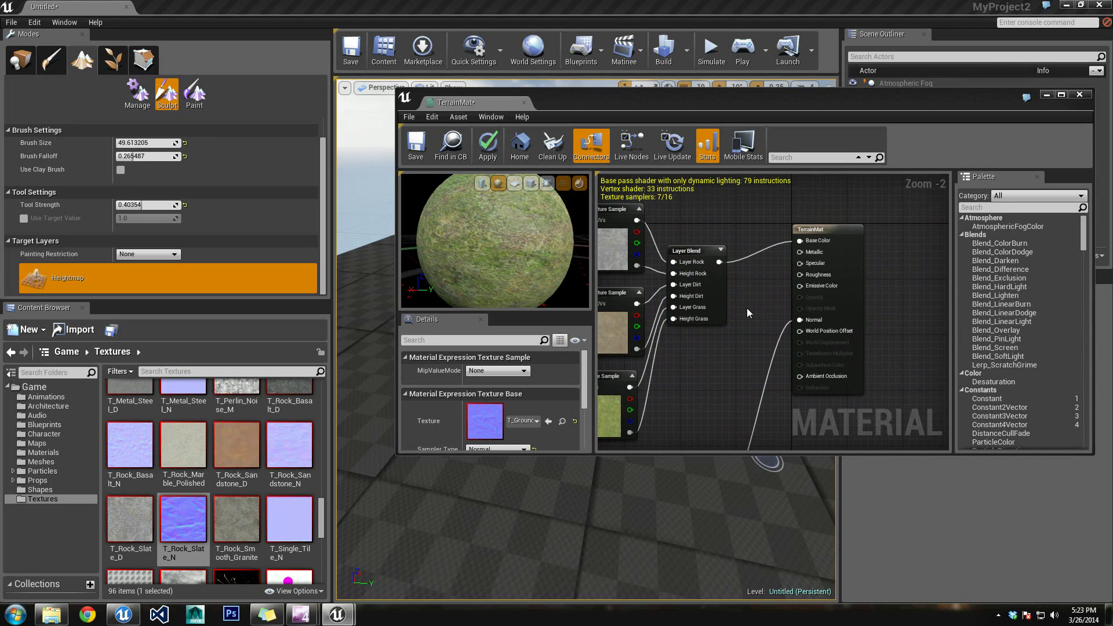
pyautogui.click(753, 281)
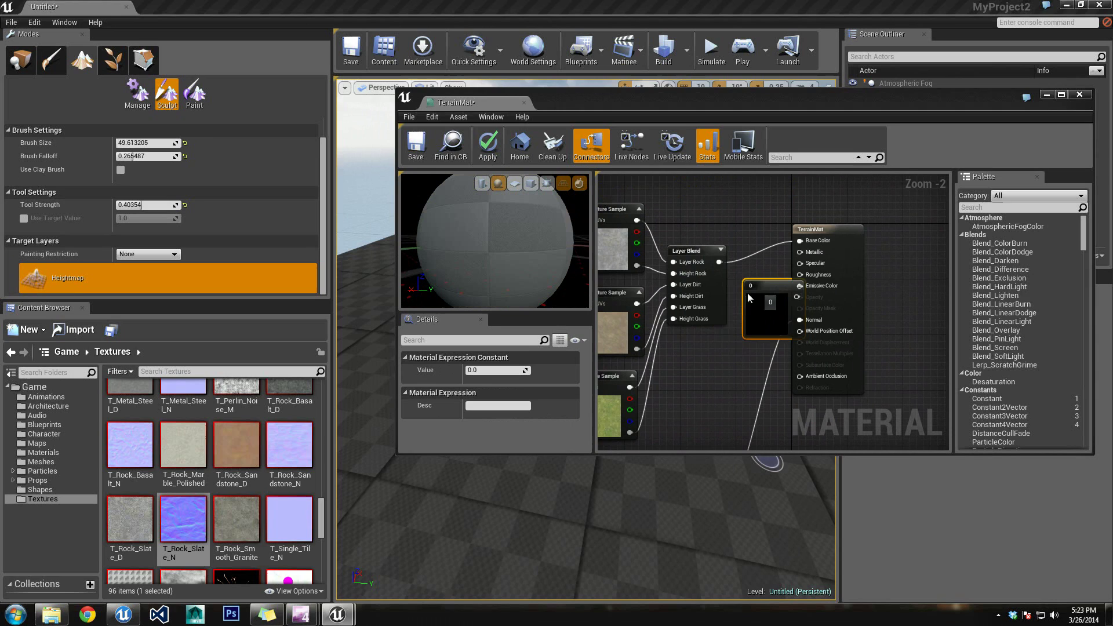
pyautogui.moveTo(748, 294); pyautogui.dragTo(728, 301)
pyautogui.click(778, 291)
pyautogui.press('1')
pyautogui.click(726, 350)
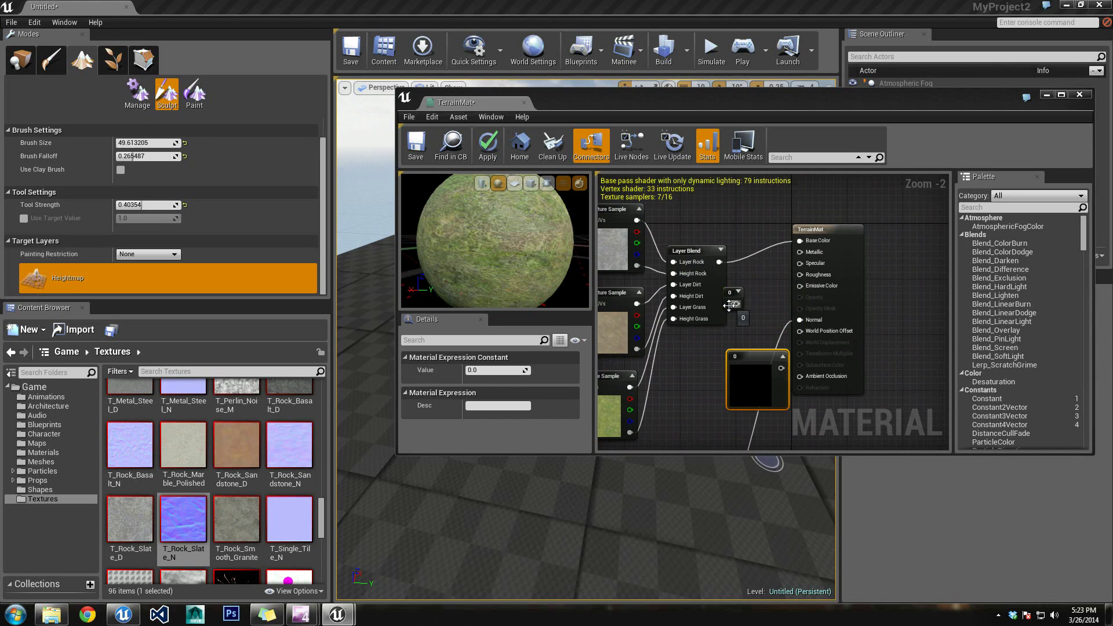
pyautogui.moveTo(735, 301); pyautogui.dragTo(763, 287)
pyautogui.click(784, 357)
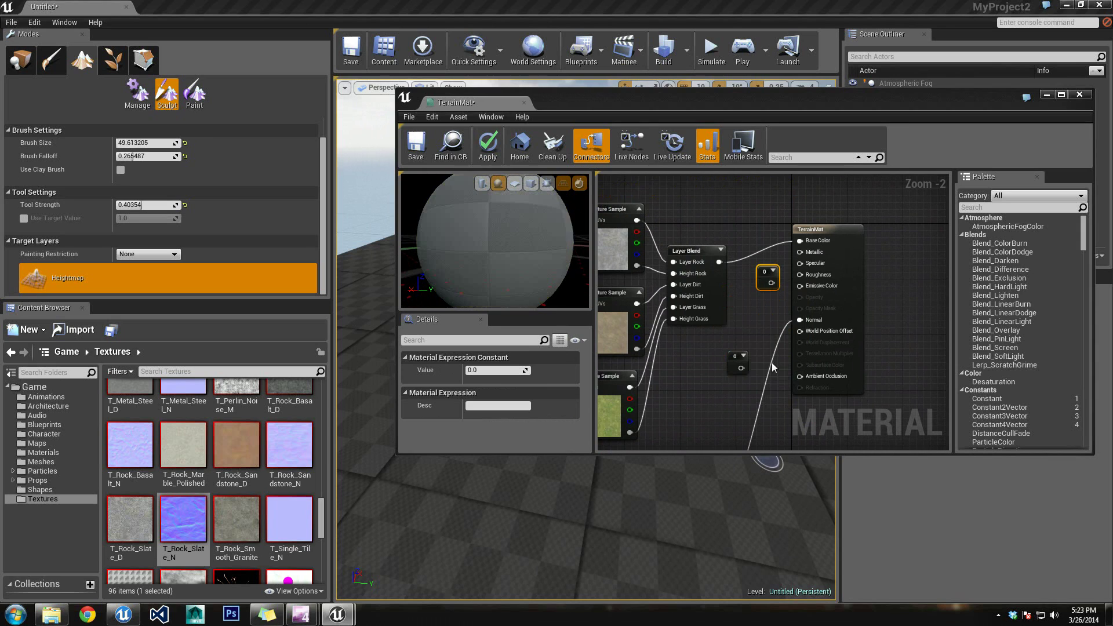
# Step: Place the second Constant below the first, and connect the upper one to TerrainMat's Metallic and the lower one to Roughness
pyautogui.moveTo(734, 366); pyautogui.dragTo(757, 327)
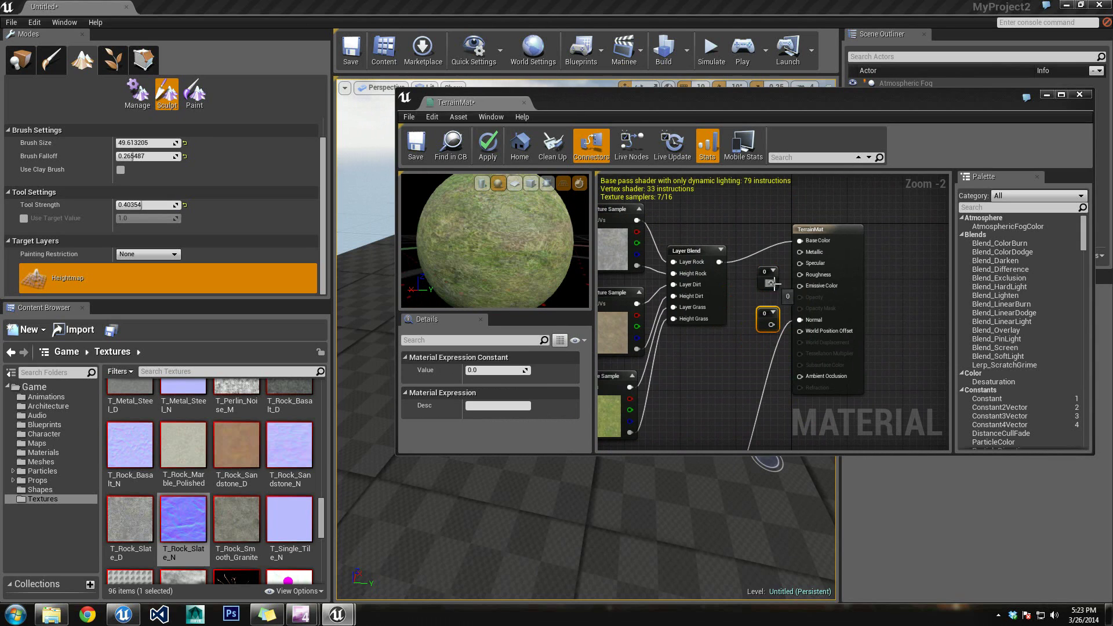
pyautogui.moveTo(773, 283); pyautogui.dragTo(799, 251)
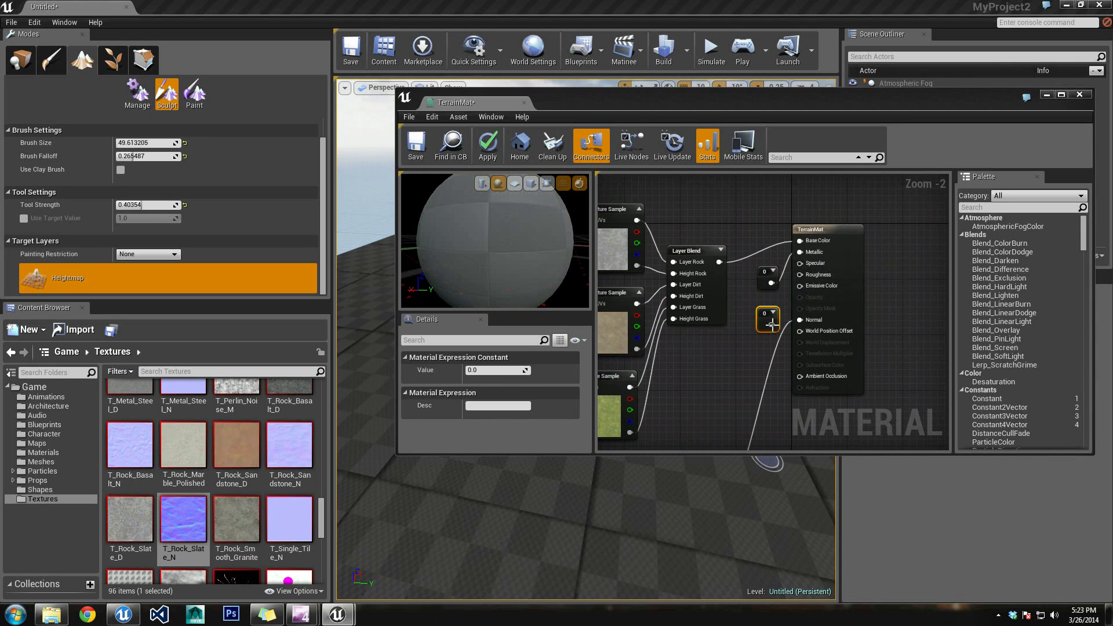
pyautogui.moveTo(771, 325); pyautogui.dragTo(800, 274)
# Step: Try a value of 2 on the Metallic constant, check the preview sphere in the maximized editor, and set the constant back to 0
pyautogui.click(767, 273)
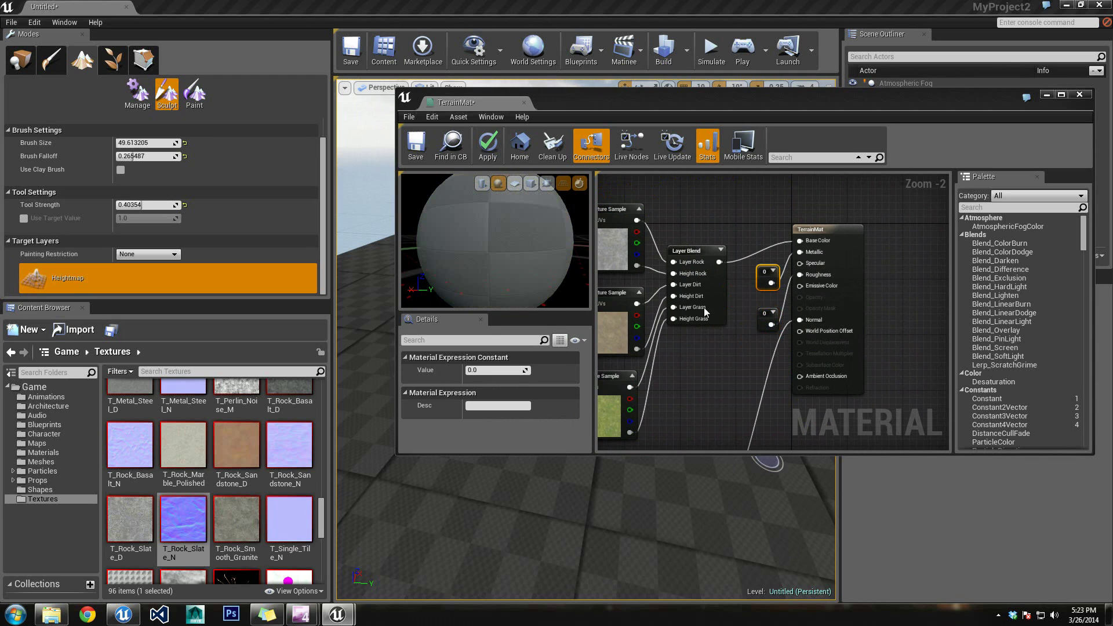
pyautogui.click(1061, 93)
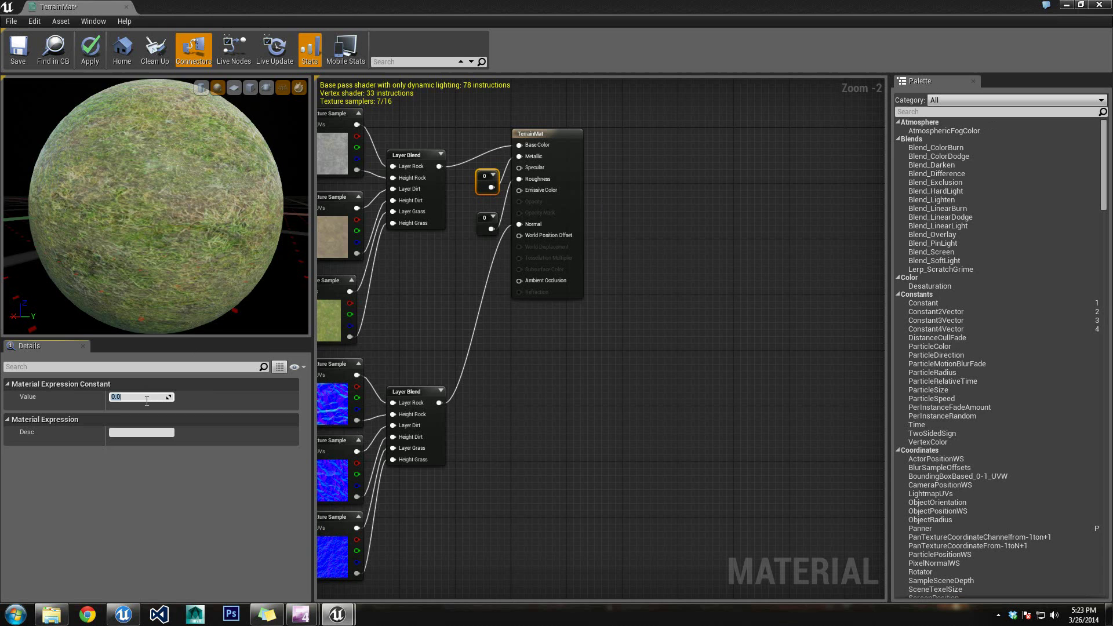
pyautogui.write('2')
pyautogui.press('Return')
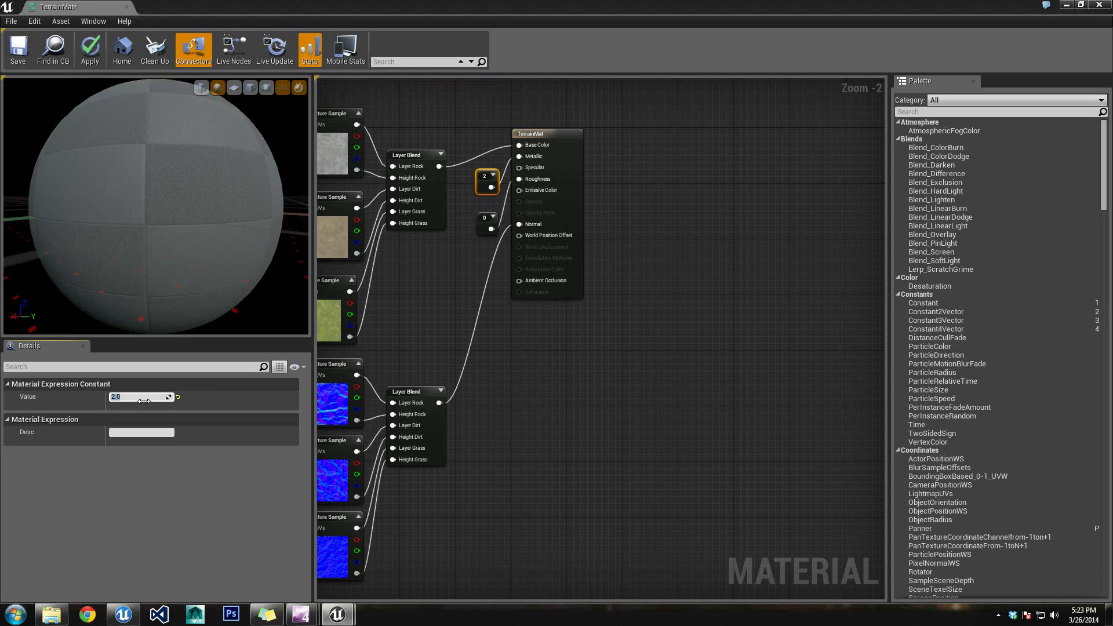
pyautogui.moveTo(128, 254); pyautogui.dragTo(102, 226)
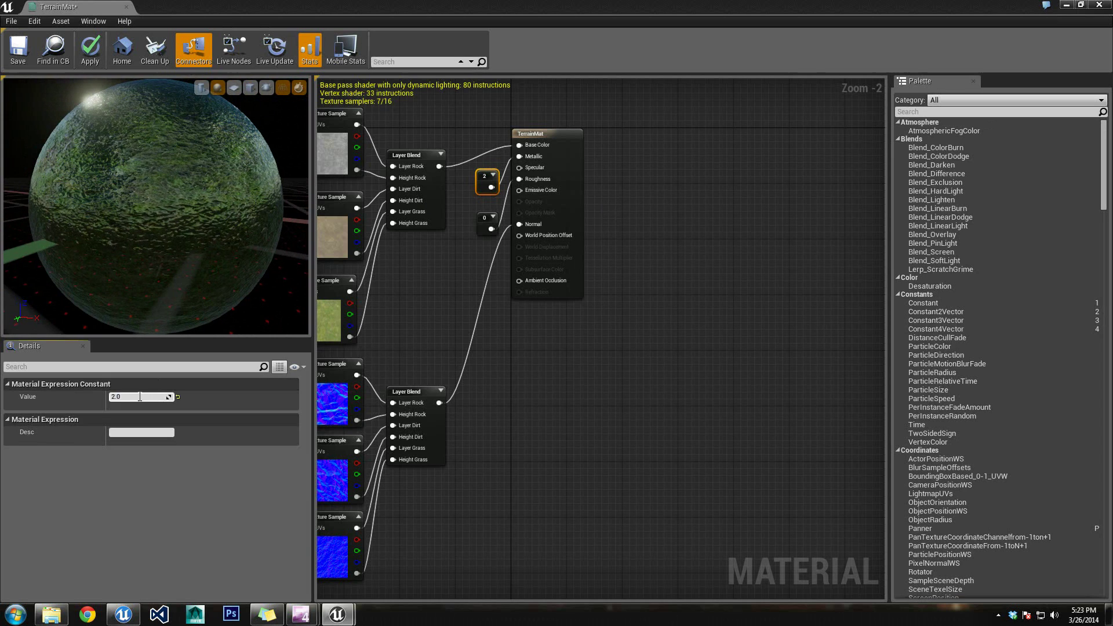
pyautogui.press('Return')
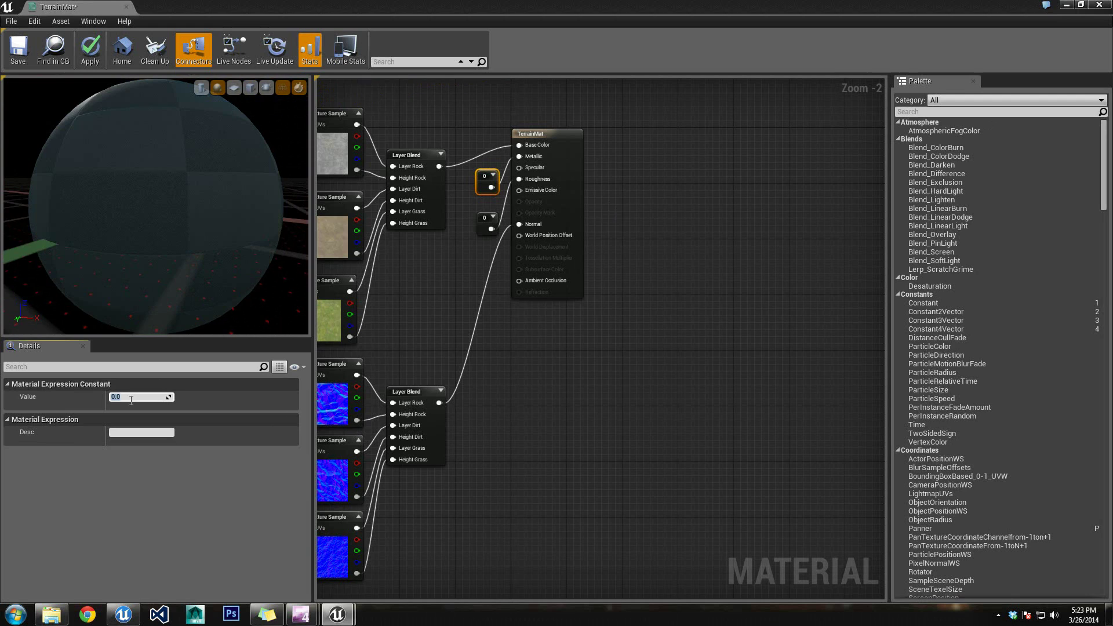
# Step: Set the Roughness constant to 0.7 and rotate the preview sphere to check the material
pyautogui.click(483, 221)
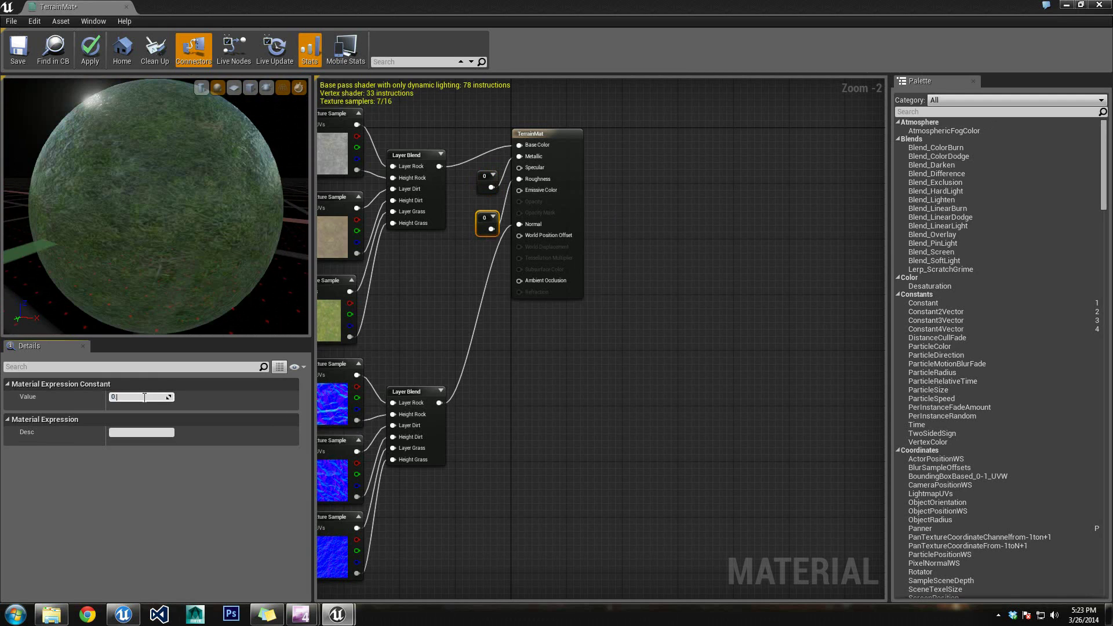
pyautogui.write('.7')
pyautogui.press('Return')
pyautogui.moveTo(256, 229); pyautogui.dragTo(133, 226)
pyautogui.moveTo(233, 174); pyautogui.dragTo(134, 215)
# Step: Set Mapping Scale, Mapping Pan U and Mapping Pan V to 3 on both LandscapeCoords nodes and check the preview sphere
pyautogui.moveTo(436, 235); pyautogui.dragTo(717, 231, button='right')
pyautogui.click(504, 200)
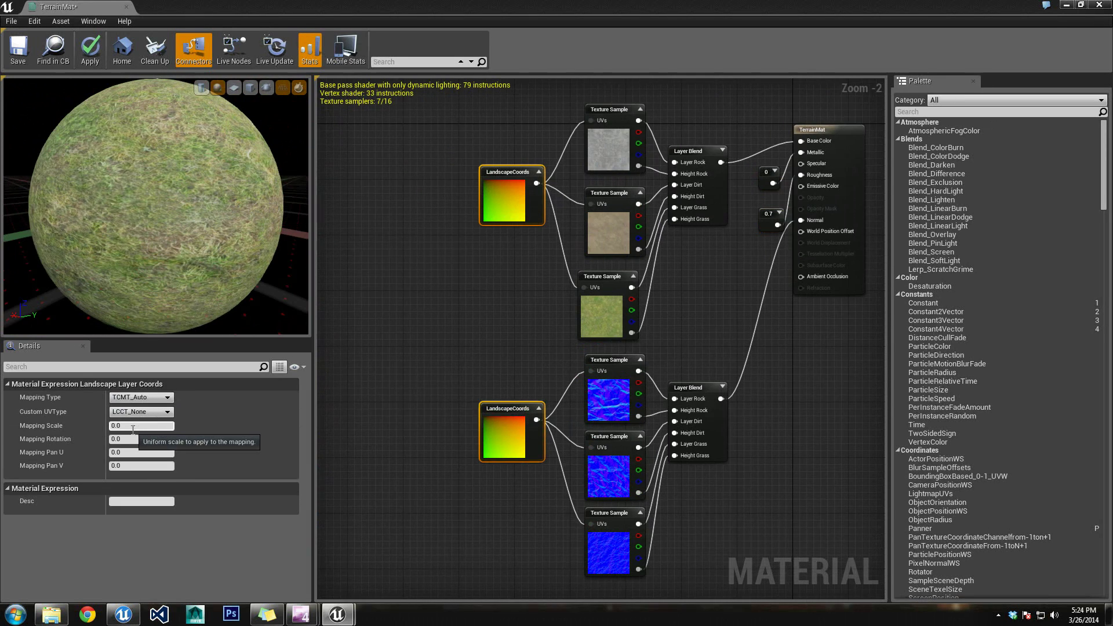
pyautogui.moveTo(400, 398); pyautogui.dragTo(477, 362, button='right')
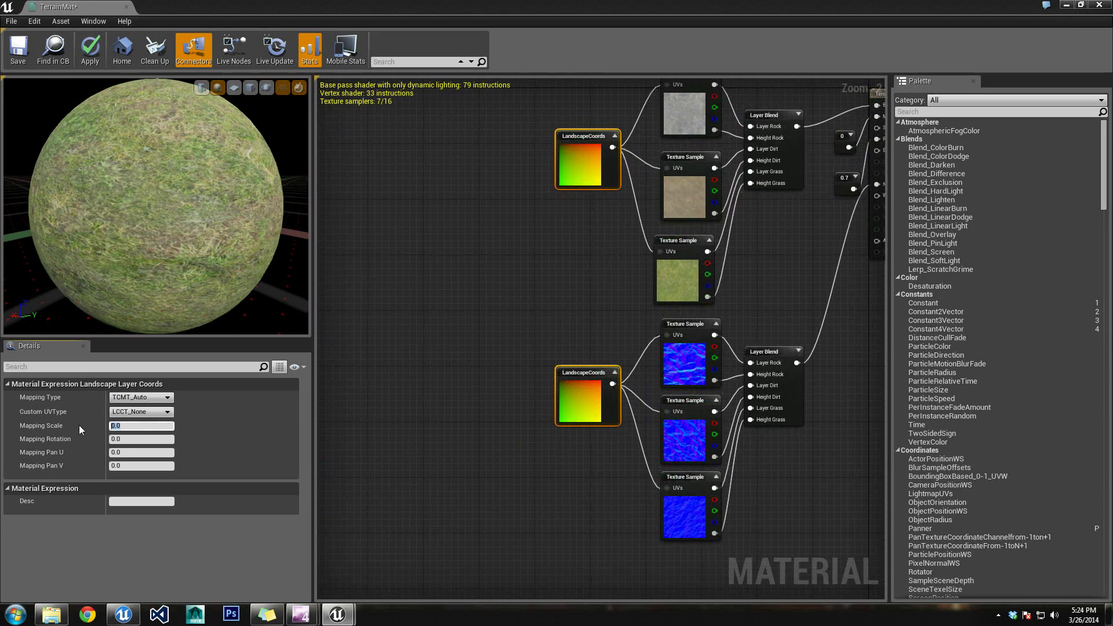
pyautogui.write('3')
pyautogui.press('Return')
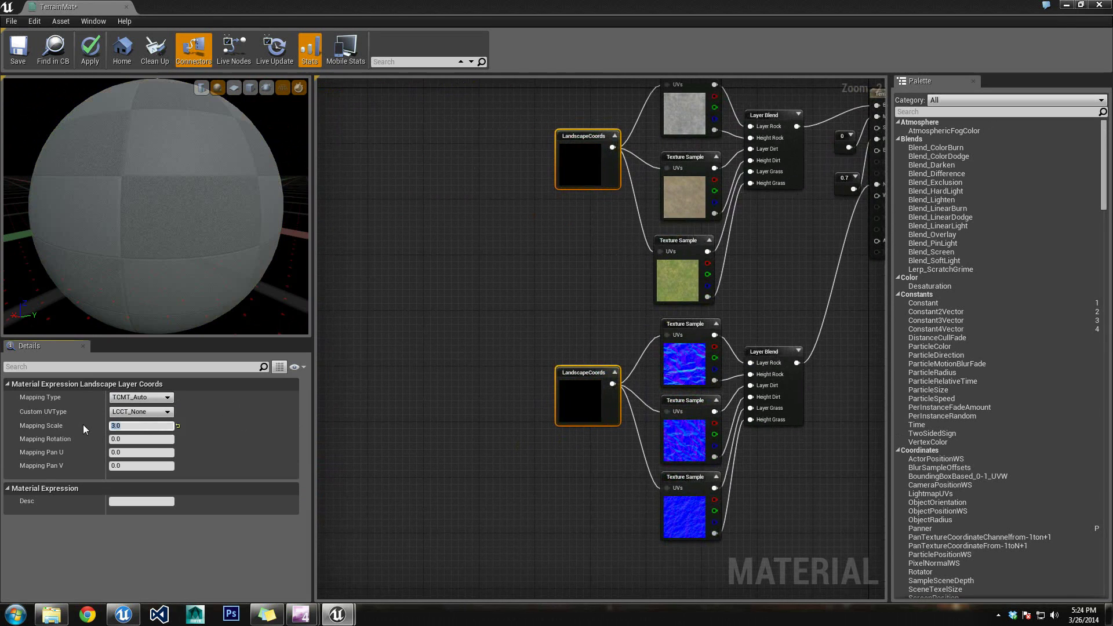
pyautogui.click(137, 453)
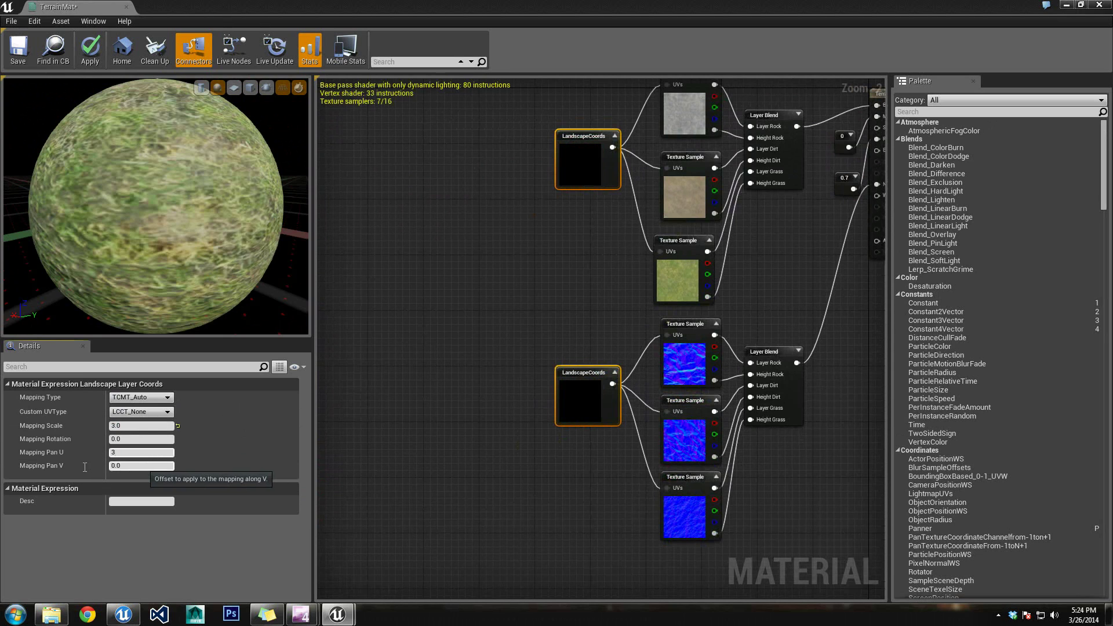
pyautogui.press('Tab')
pyautogui.write('3')
pyautogui.press('Return')
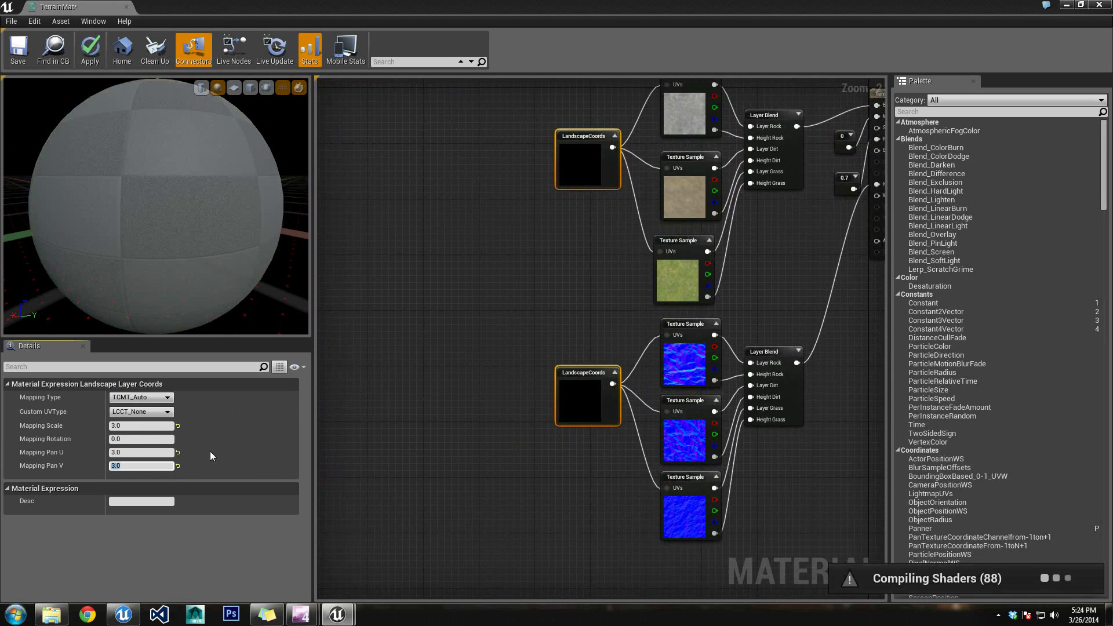
pyautogui.moveTo(218, 277); pyautogui.dragTo(166, 271)
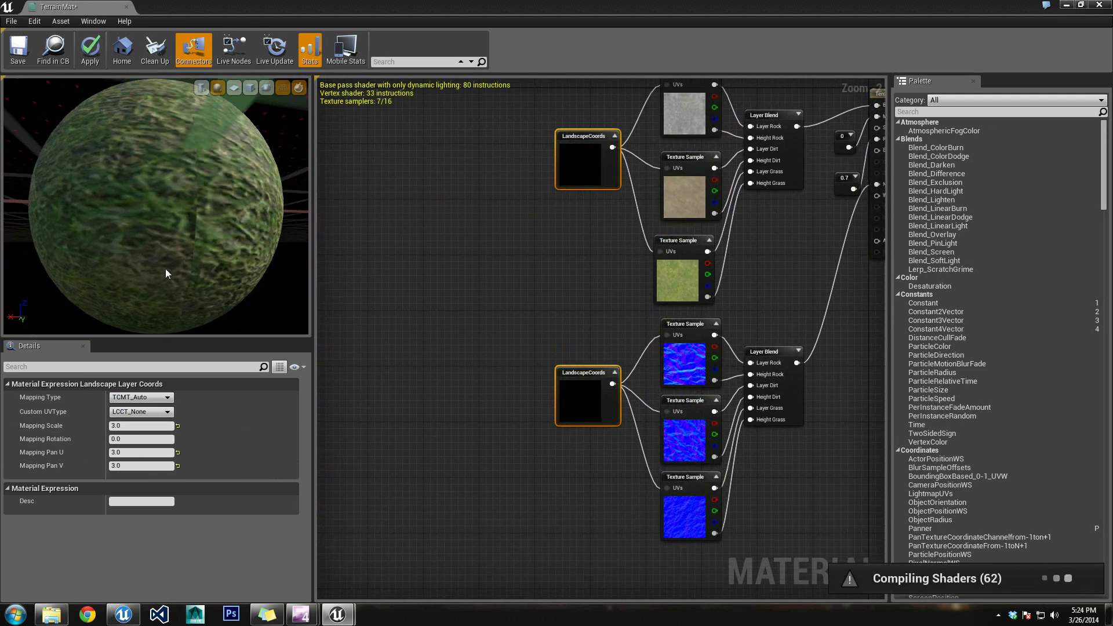
pyautogui.moveTo(166, 271)
pyautogui.mouseDown(button='right')
pyautogui.moveTo(176, 232)
pyautogui.moveTo(186, 237)
pyautogui.mouseUp(button='right')
pyautogui.moveTo(186, 238); pyautogui.dragTo(217, 217)
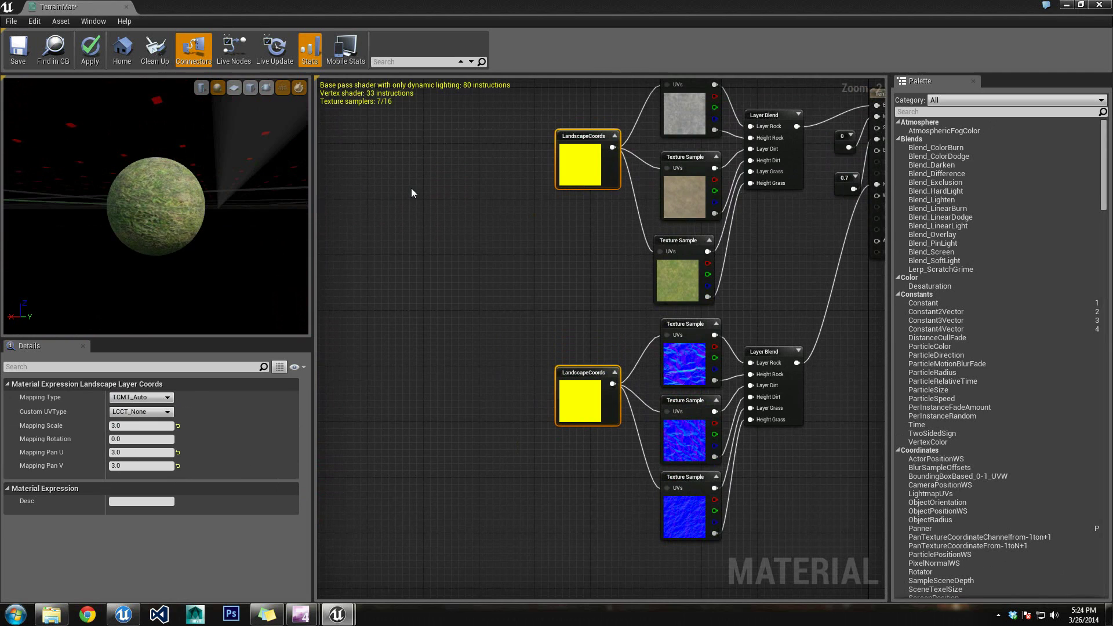
# Step: Save TerrainMat, restore the material editor window's size and minimize it to return to the level
pyautogui.click(18, 49)
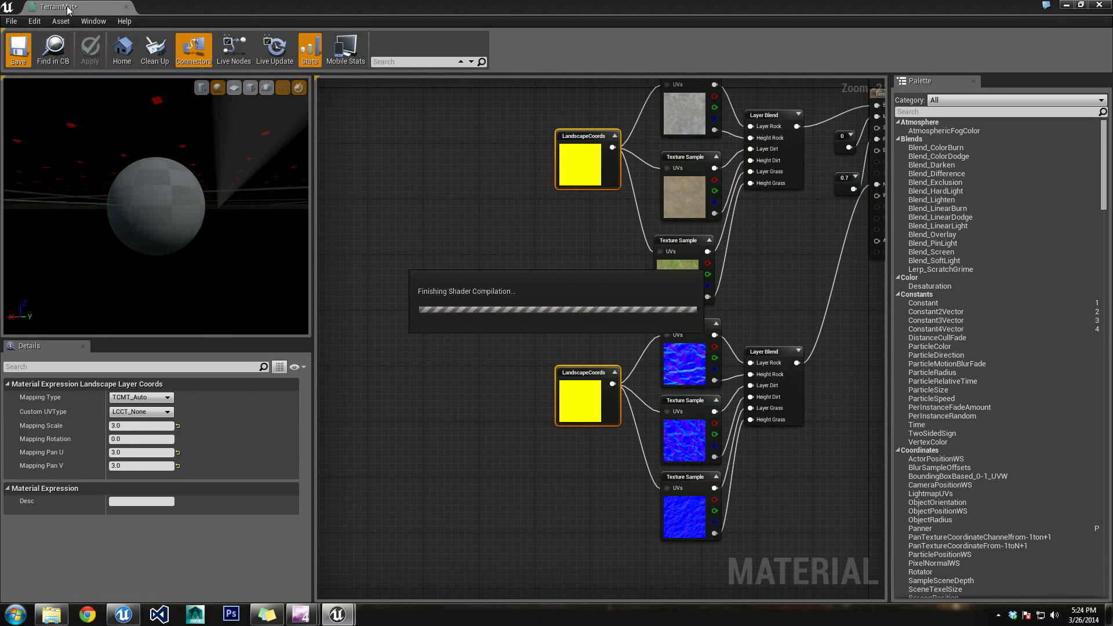
pyautogui.click(1081, 6)
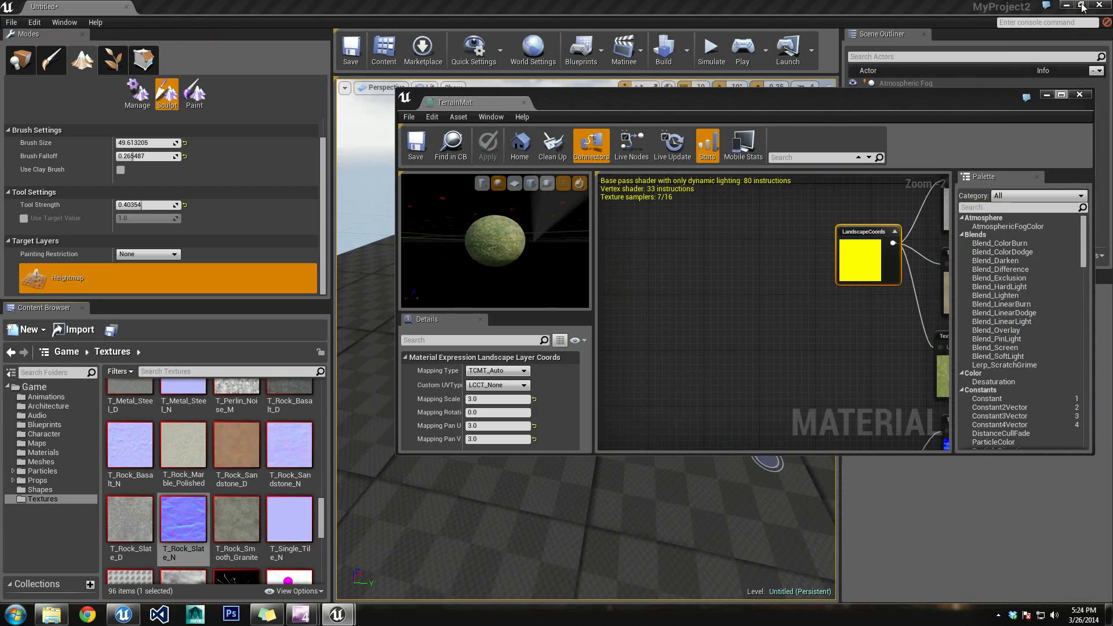
pyautogui.click(1045, 96)
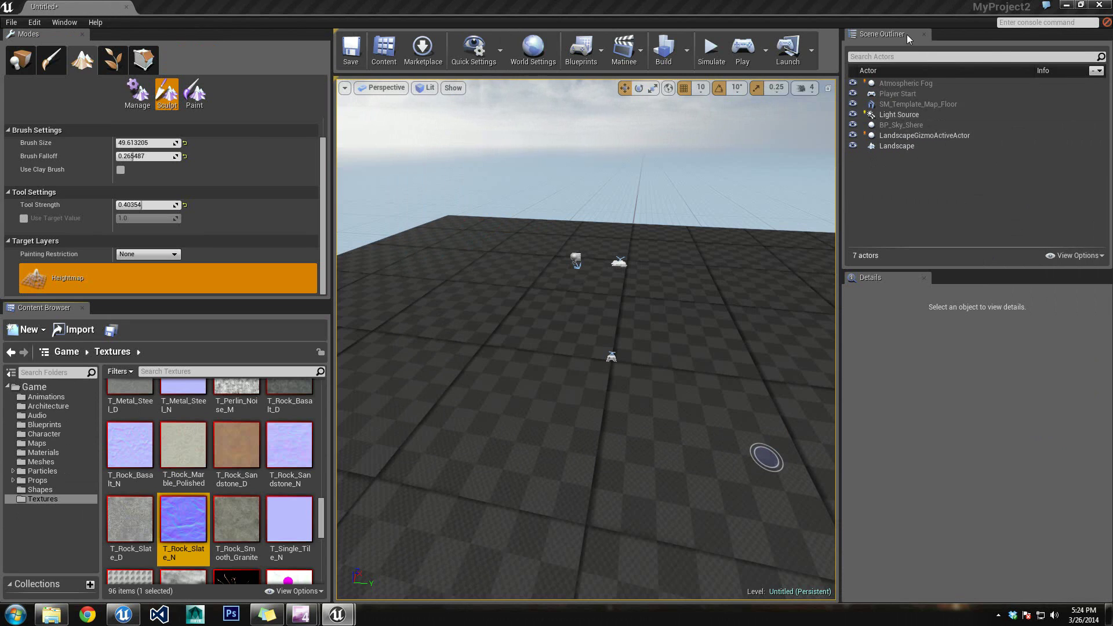
# Step: Assign TerrainMat from the Materials folder as the Landscape actor's Landscape Material
pyautogui.click(898, 145)
pyautogui.scroll(-3, 911, 441)
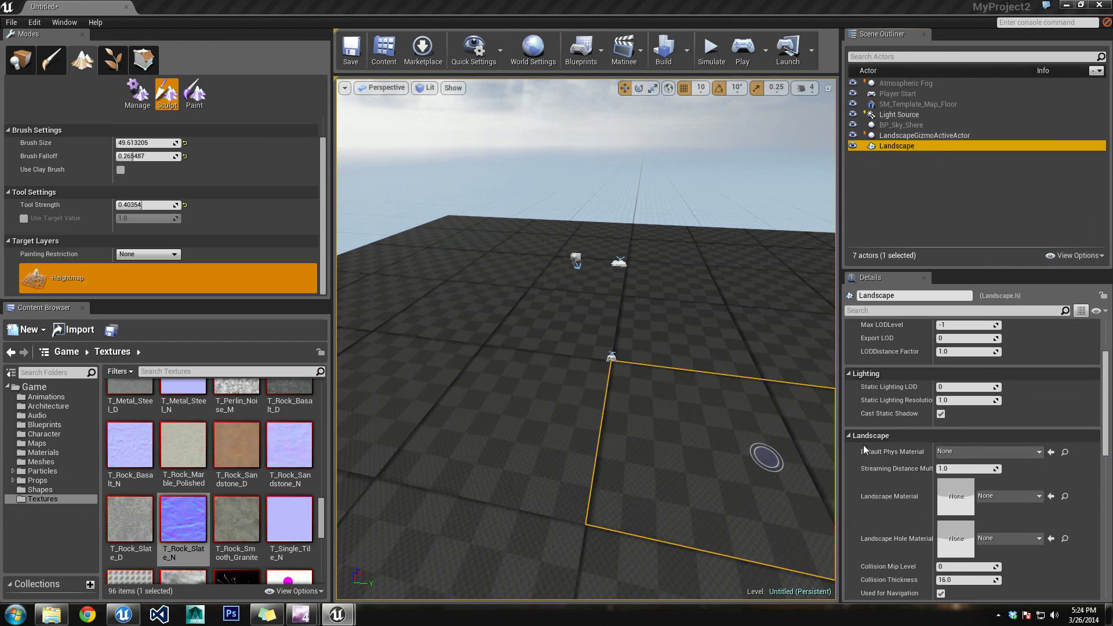
pyautogui.click(40, 451)
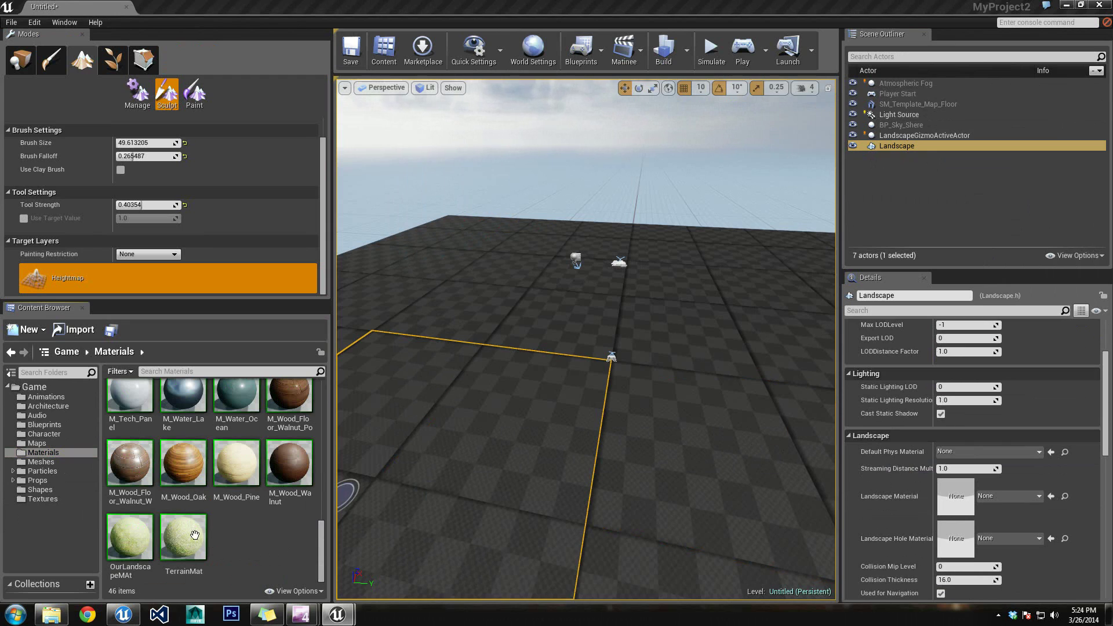
pyautogui.moveTo(183, 537); pyautogui.dragTo(954, 488)
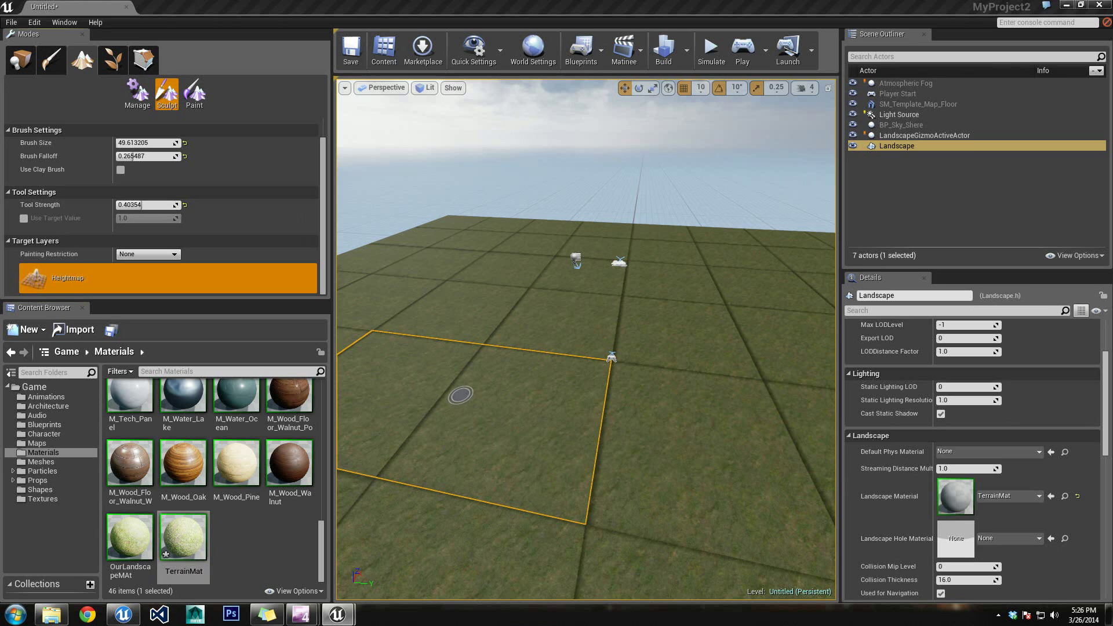
# Step: Set the sculpt brush size to 1.025, the brush falloff to 0.5 and the tool strength to 0.4
pyautogui.scroll(3, 285, 224)
pyautogui.moveTo(585, 339); pyautogui.dragTo(551, 340, button='right')
pyautogui.press('w')
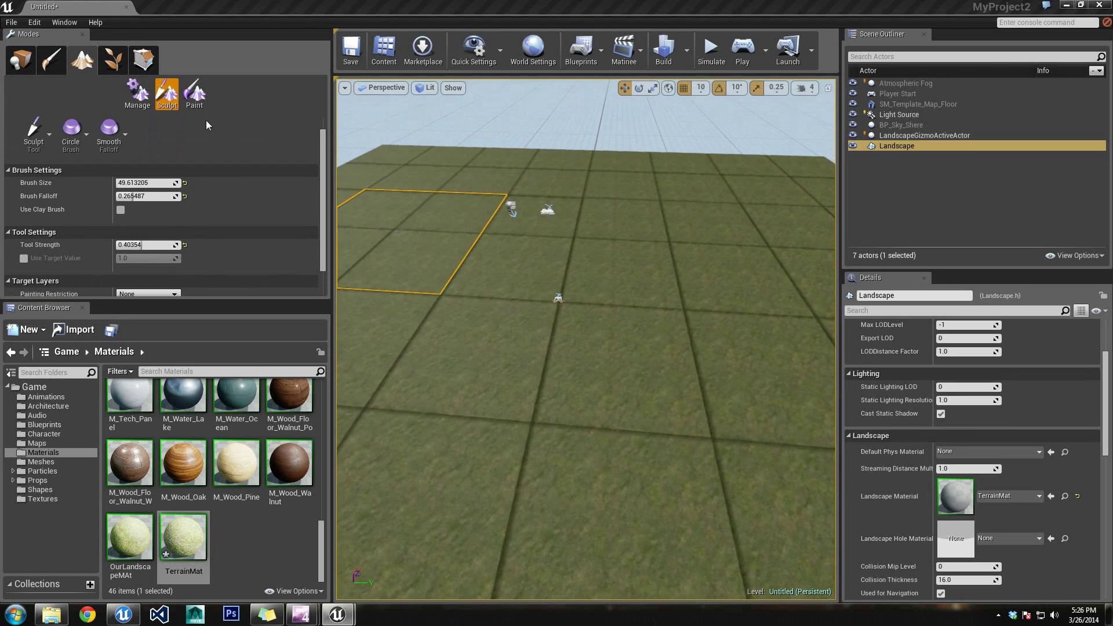
pyautogui.click(71, 131)
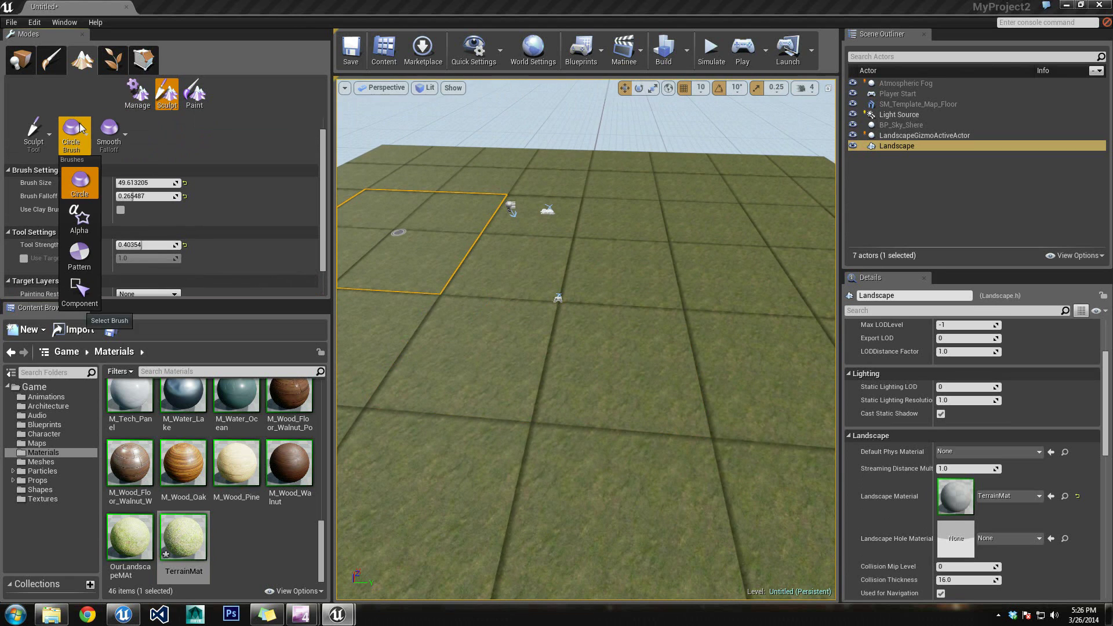
pyautogui.click(633, 278)
pyautogui.moveTo(641, 280); pyautogui.dragTo(753, 280, button='right')
pyautogui.press('a')
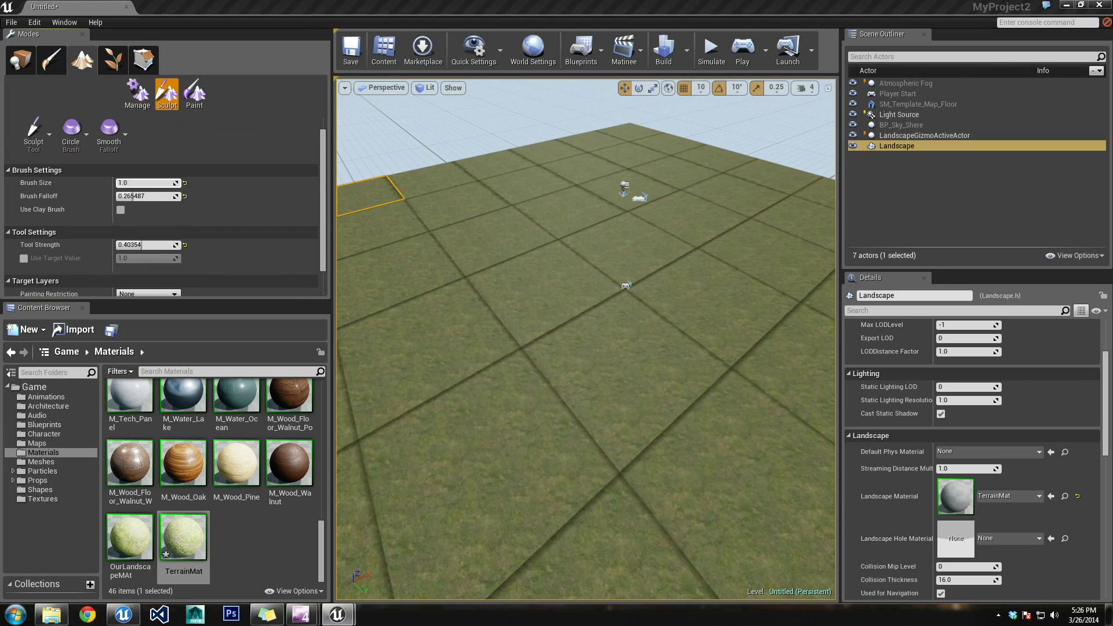
pyautogui.click(163, 183)
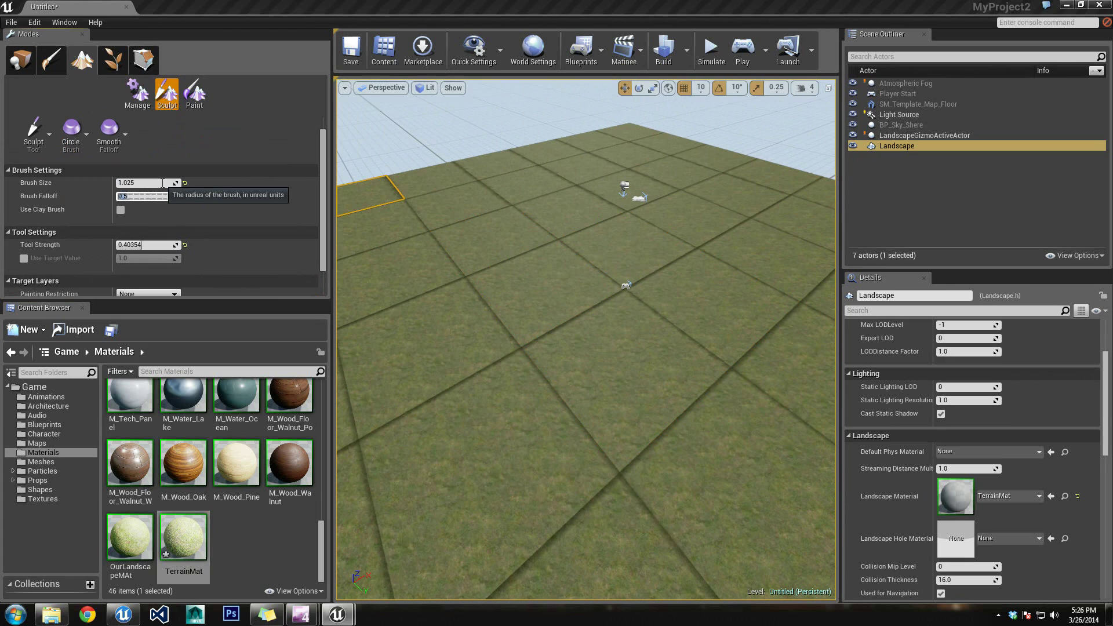
pyautogui.write('25')
pyautogui.press('Return')
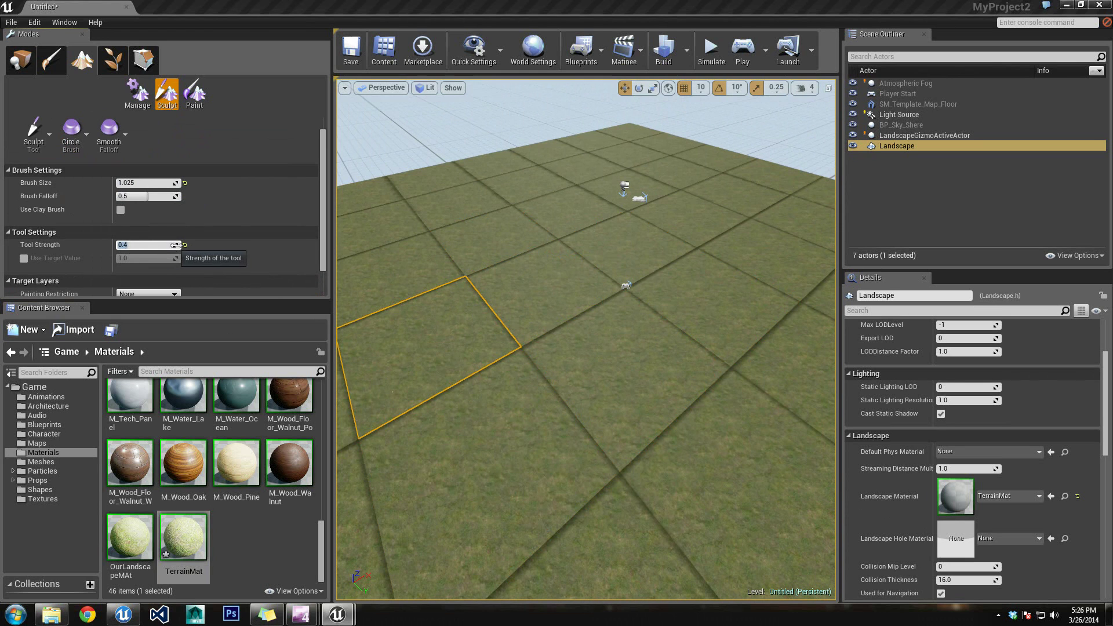
pyautogui.moveTo(537, 289); pyautogui.dragTo(446, 186, button='right')
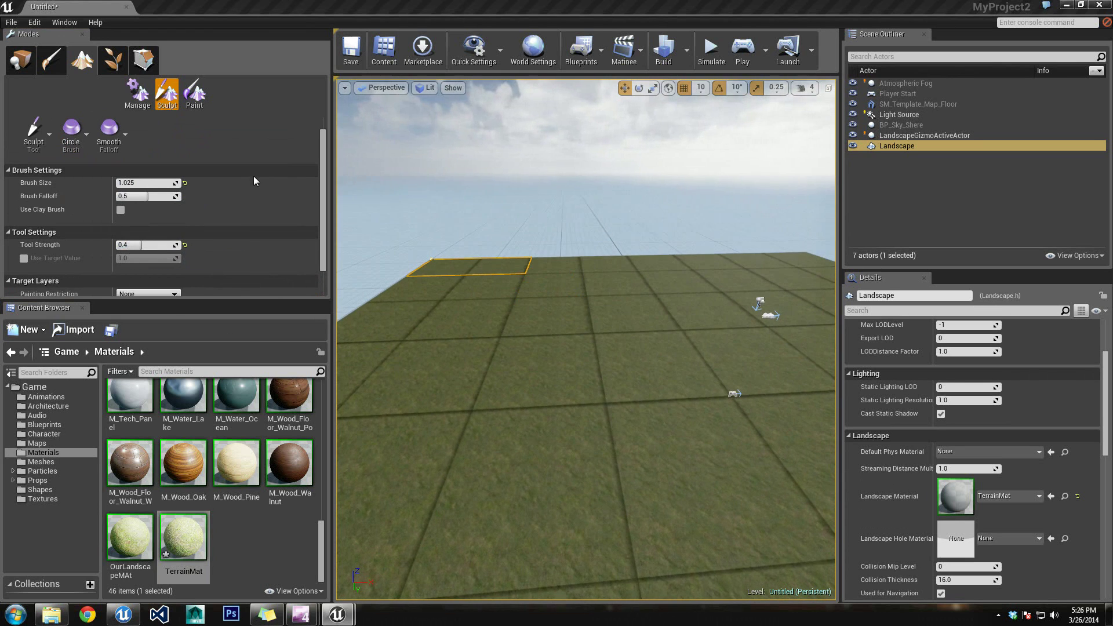
pyautogui.click(33, 132)
pyautogui.rightClick(596, 325)
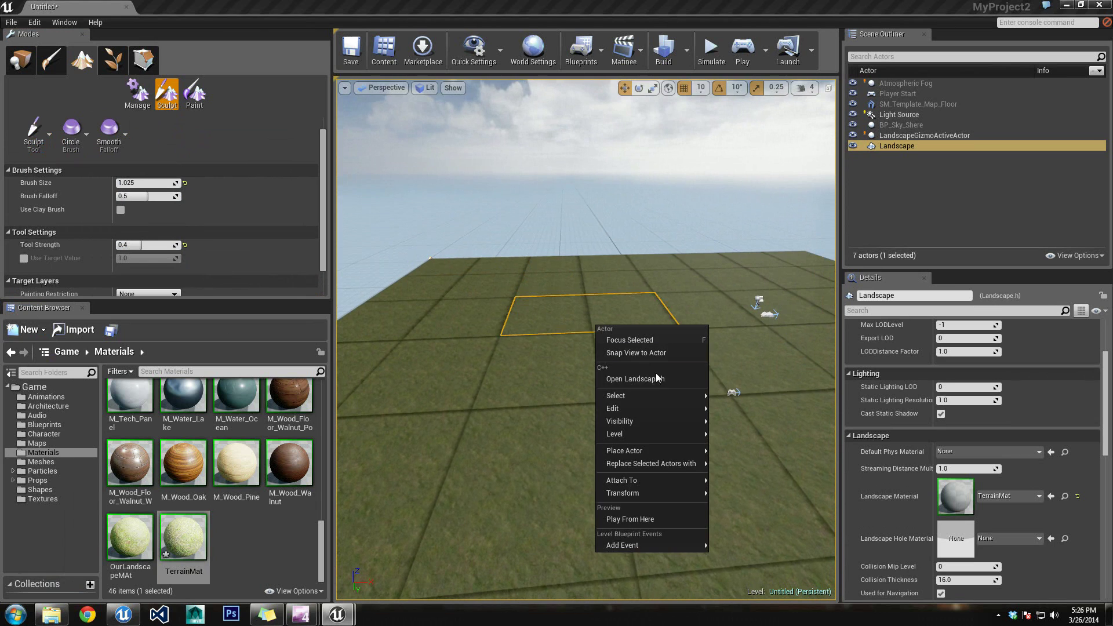
pyautogui.click(745, 385)
pyautogui.rightClick(746, 385)
pyautogui.click(567, 439)
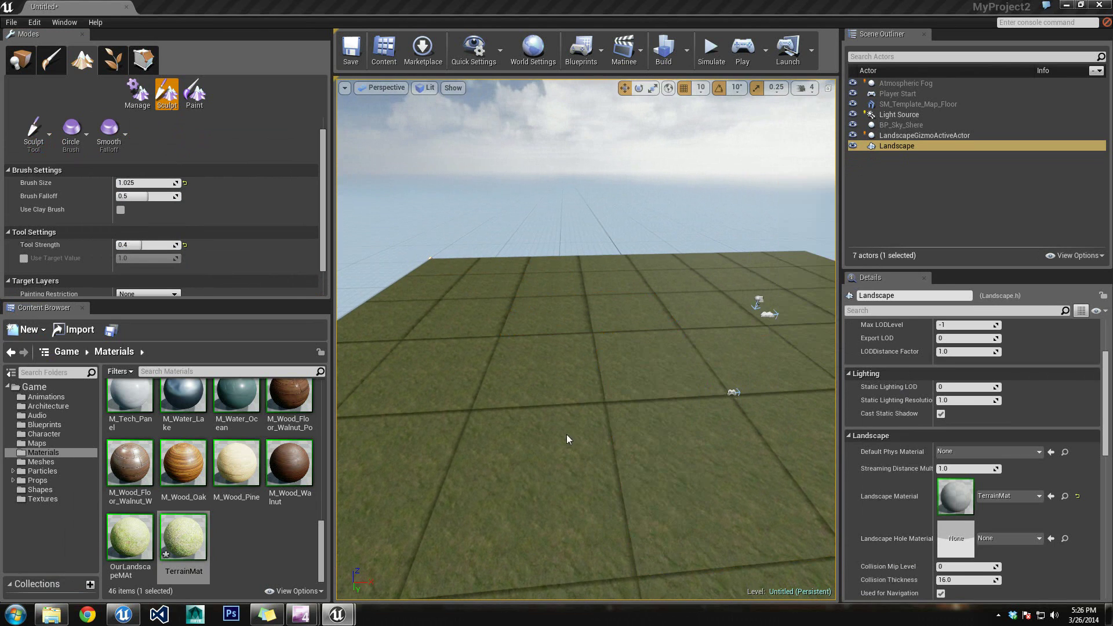
pyautogui.click(571, 426)
pyautogui.moveTo(342, 291); pyautogui.dragTo(342, 301, button='right')
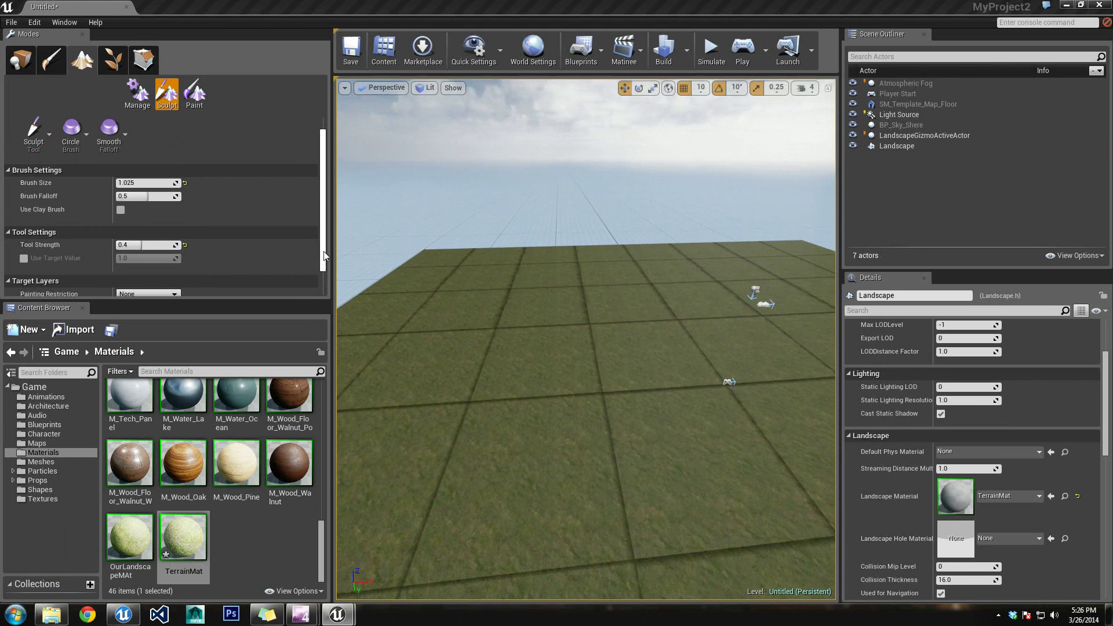
pyautogui.moveTo(324, 256); pyautogui.dragTo(324, 273)
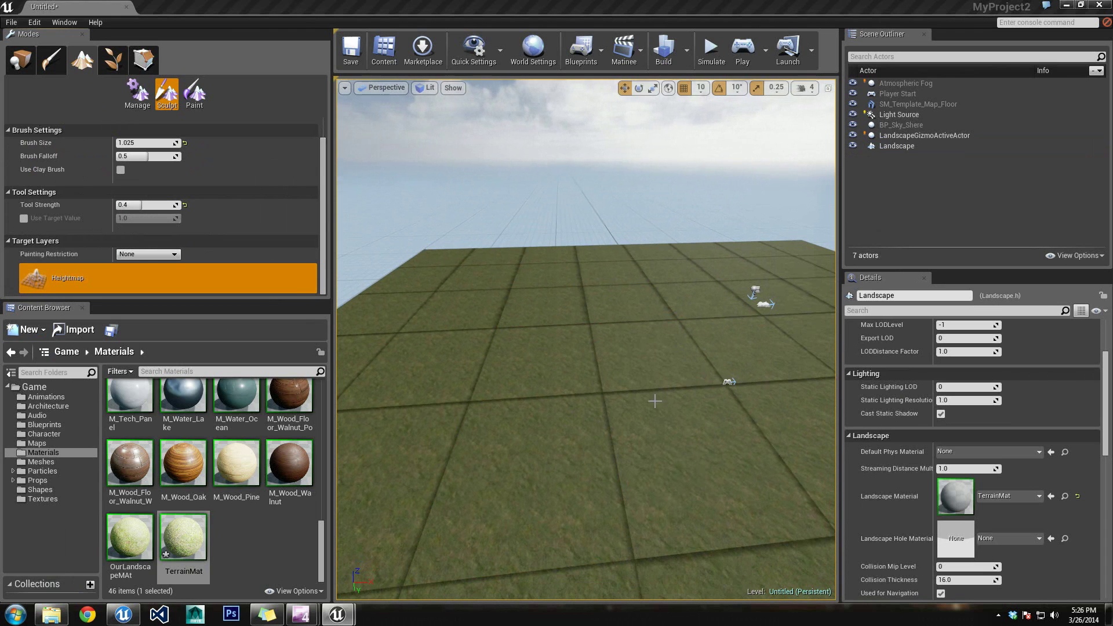
# Step: Set the sculpt brush size to 350 and check the circle brush's size over the landscape
pyautogui.scroll(3, 327, 253)
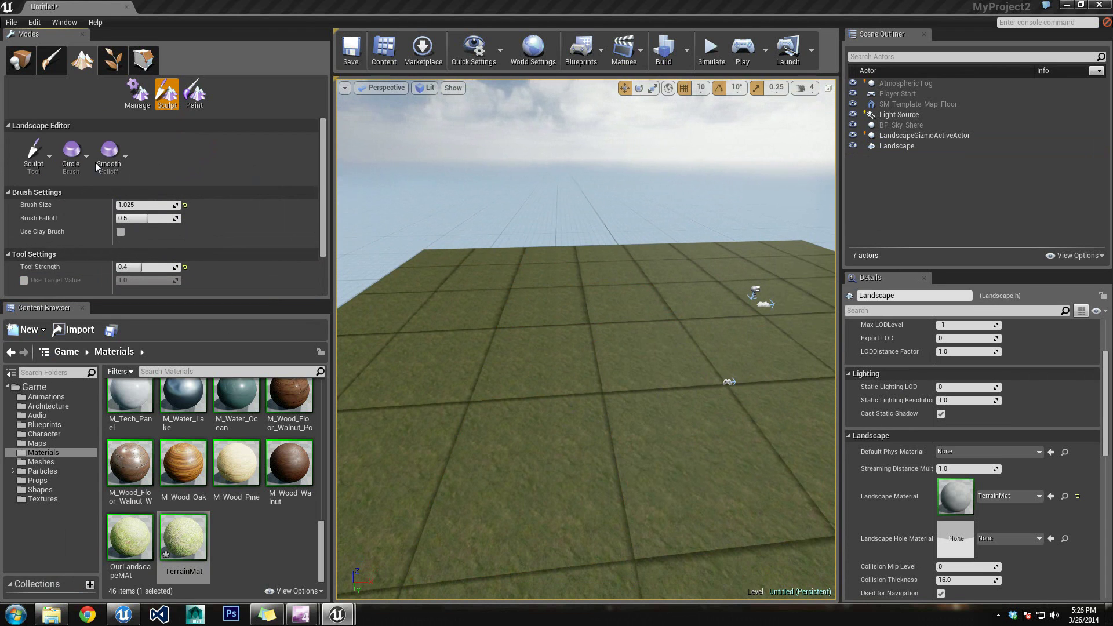
pyautogui.click(43, 167)
pyautogui.click(72, 162)
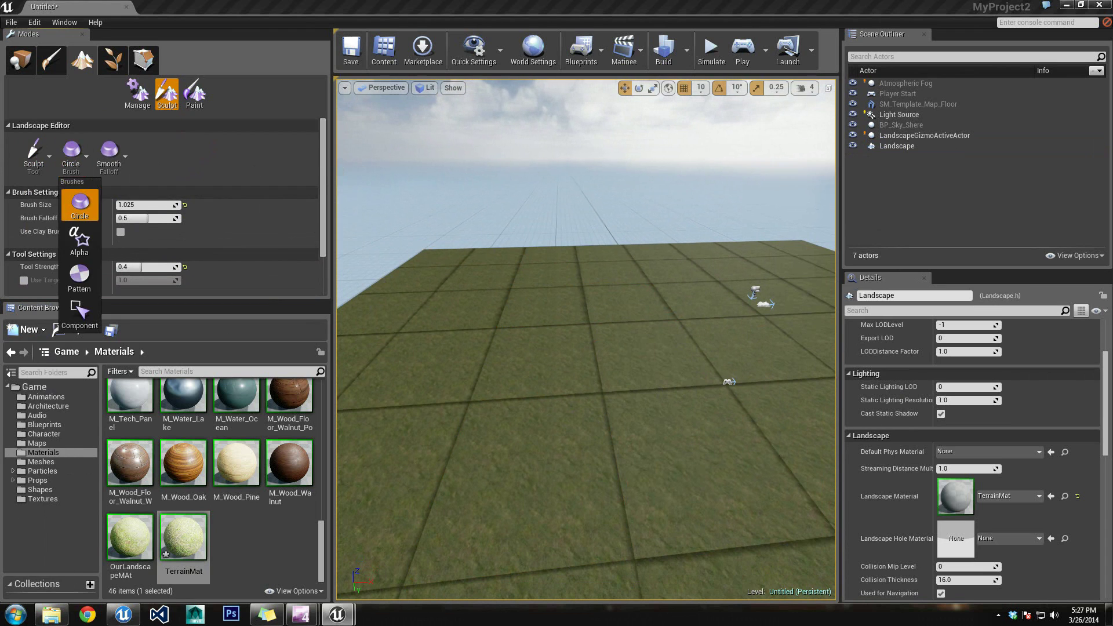
pyautogui.click(695, 417)
pyautogui.moveTo(695, 417); pyautogui.dragTo(777, 446, button='right')
pyautogui.moveTo(504, 322)
pyautogui.mouseDown(button='right')
pyautogui.moveTo(504, 289)
pyautogui.moveTo(504, 342)
pyautogui.moveTo(504, 322)
pyautogui.mouseUp(button='right')
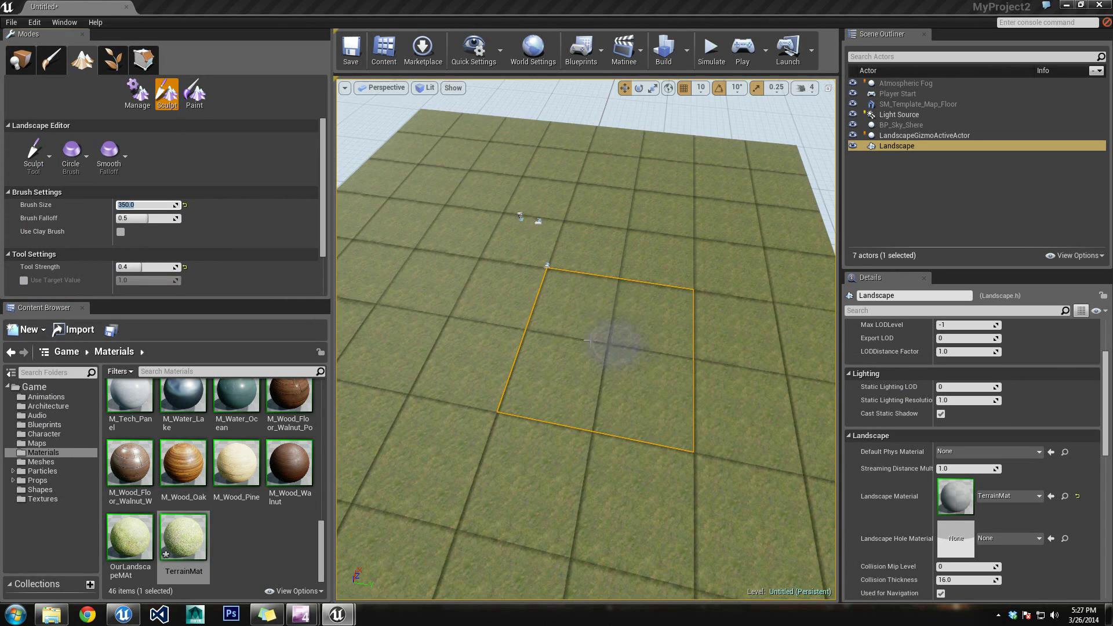
pyautogui.moveTo(603, 339); pyautogui.dragTo(667, 360, button='right')
pyautogui.press('w')
pyautogui.moveTo(550, 340)
pyautogui.mouseDown(button='right')
pyautogui.moveTo(574, 310)
pyautogui.moveTo(551, 339)
pyautogui.mouseUp(button='right')
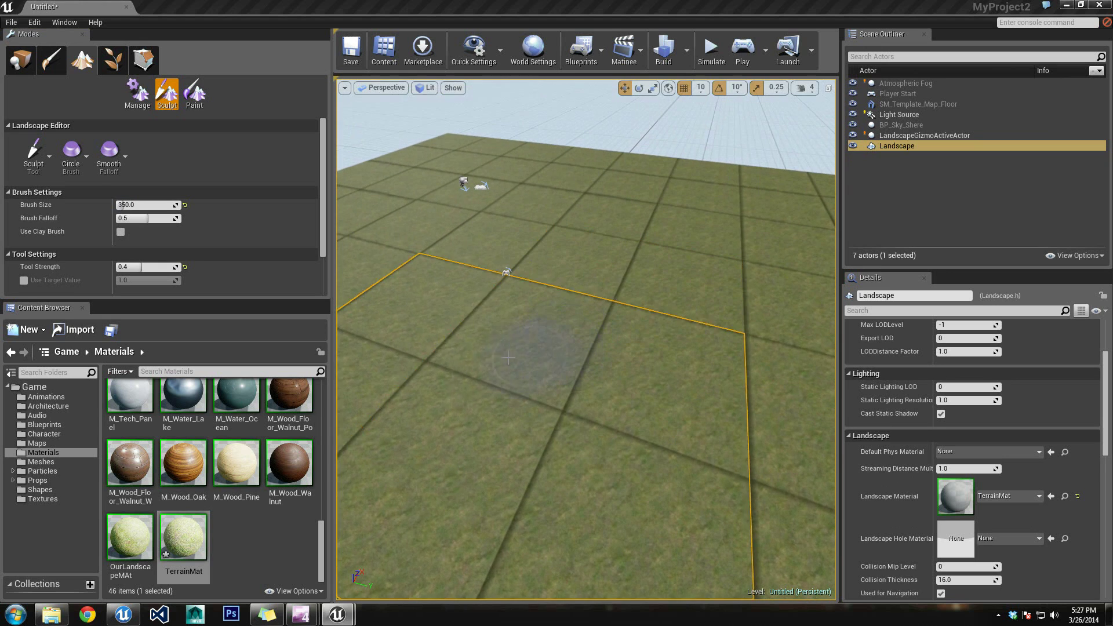
# Step: Sculpt a raised, flat-topped mound in the middle of the landscape with repeated overlapping brush strokes
pyautogui.moveTo(429, 348)
pyautogui.mouseDown()
pyautogui.moveTo(535, 366)
pyautogui.moveTo(724, 371)
pyautogui.moveTo(704, 337)
pyautogui.mouseUp()
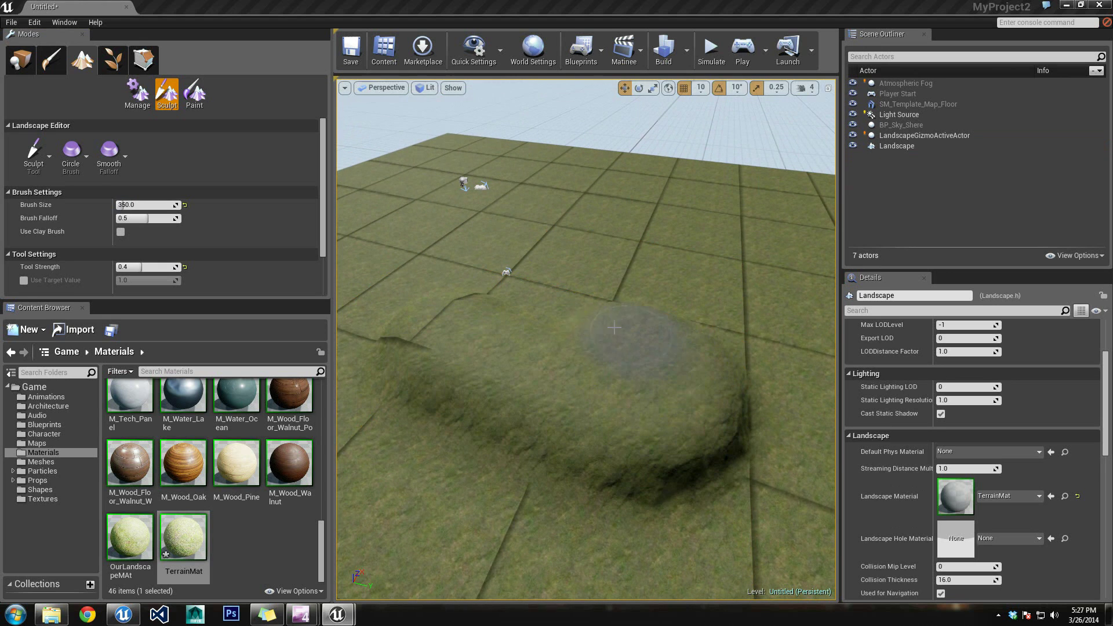
pyautogui.moveTo(419, 331)
pyautogui.mouseDown()
pyautogui.moveTo(496, 398)
pyautogui.moveTo(658, 447)
pyautogui.moveTo(684, 336)
pyautogui.mouseUp()
pyautogui.moveTo(445, 300)
pyautogui.mouseDown()
pyautogui.moveTo(391, 374)
pyautogui.moveTo(501, 516)
pyautogui.moveTo(739, 505)
pyautogui.moveTo(655, 341)
pyautogui.mouseUp()
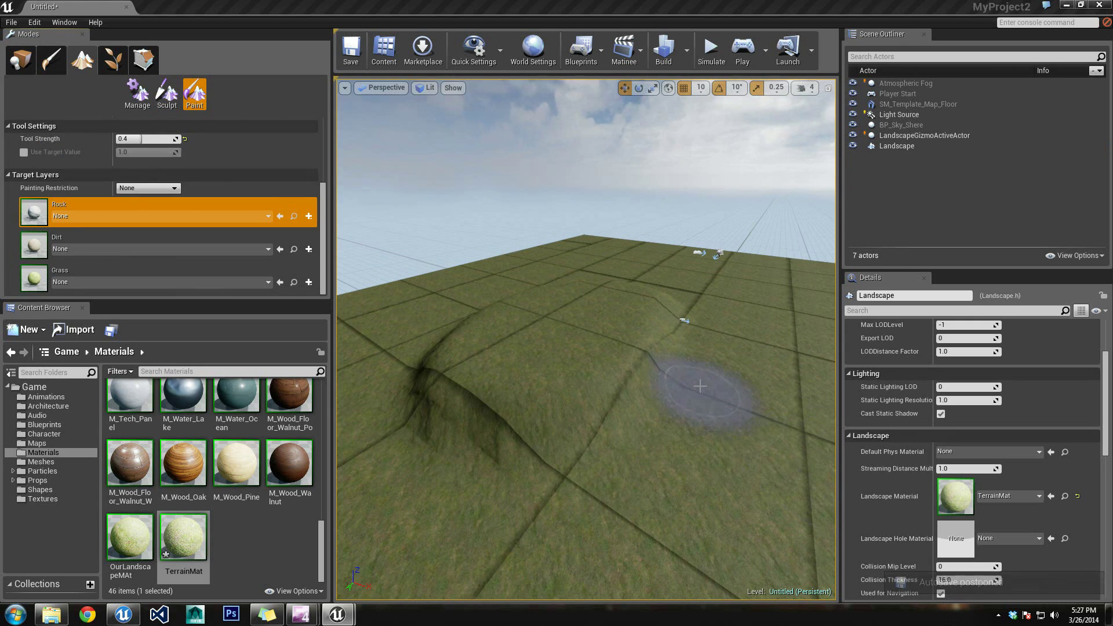
# Step: Create a weight-blended layer info named Rock_LayerInfo in the Materials folder for the Rock paint layer
pyautogui.moveTo(684, 390); pyautogui.dragTo(735, 395, button='right')
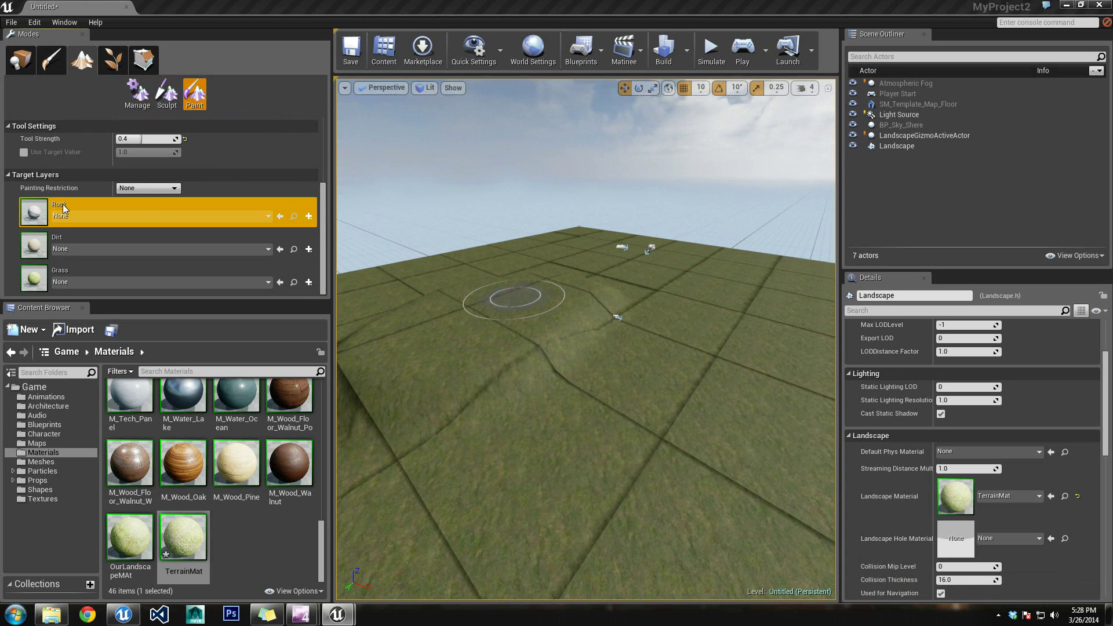
pyautogui.click(309, 216)
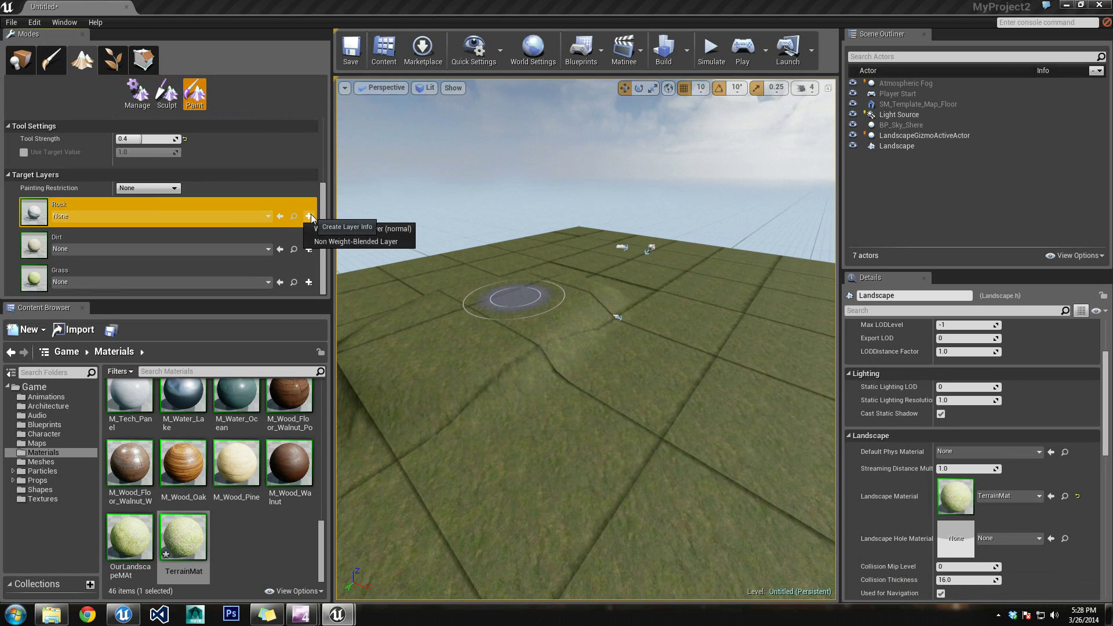
pyautogui.click(367, 229)
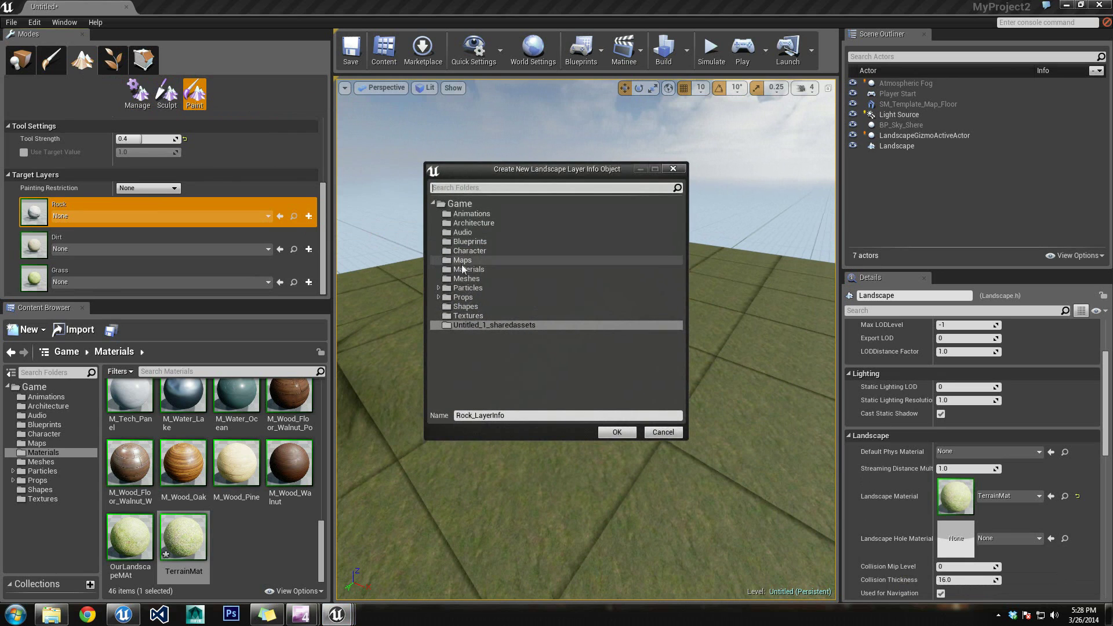
pyautogui.click(464, 269)
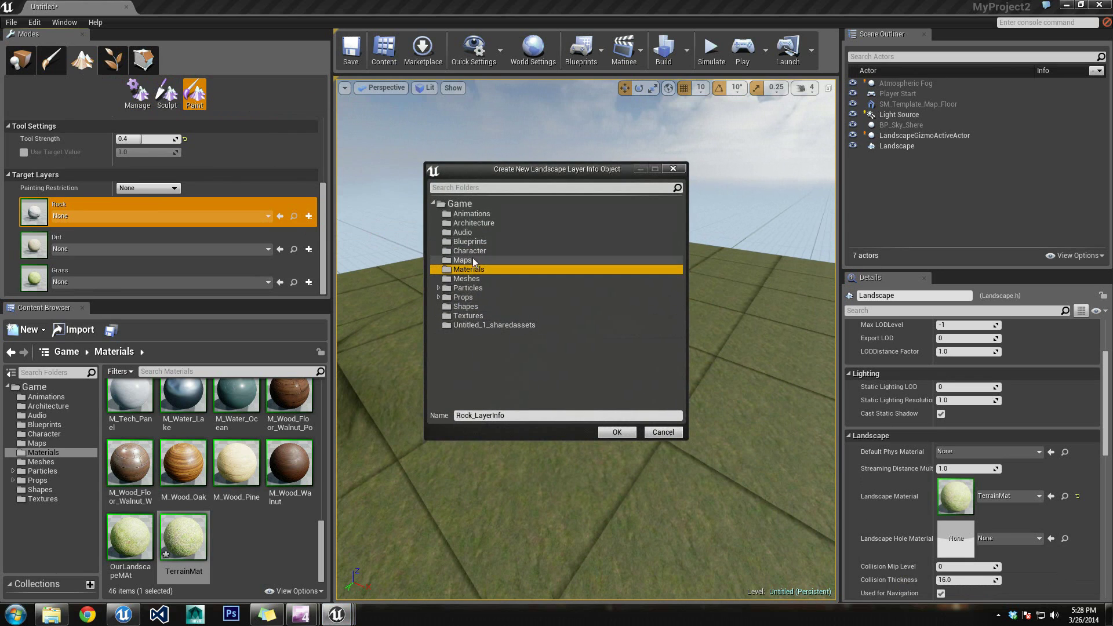
pyautogui.click(612, 432)
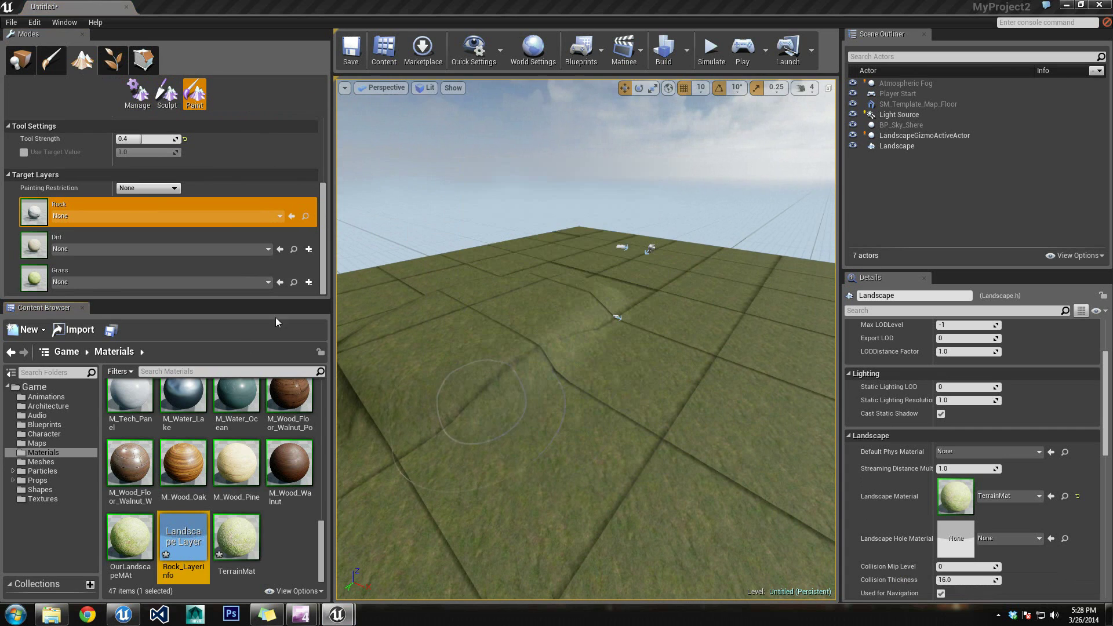
# Step: Create a weight-blended layer info named Dirt_LayerInfo in the Materials folder for the Dirt paint layer
pyautogui.click(308, 249)
pyautogui.click(355, 261)
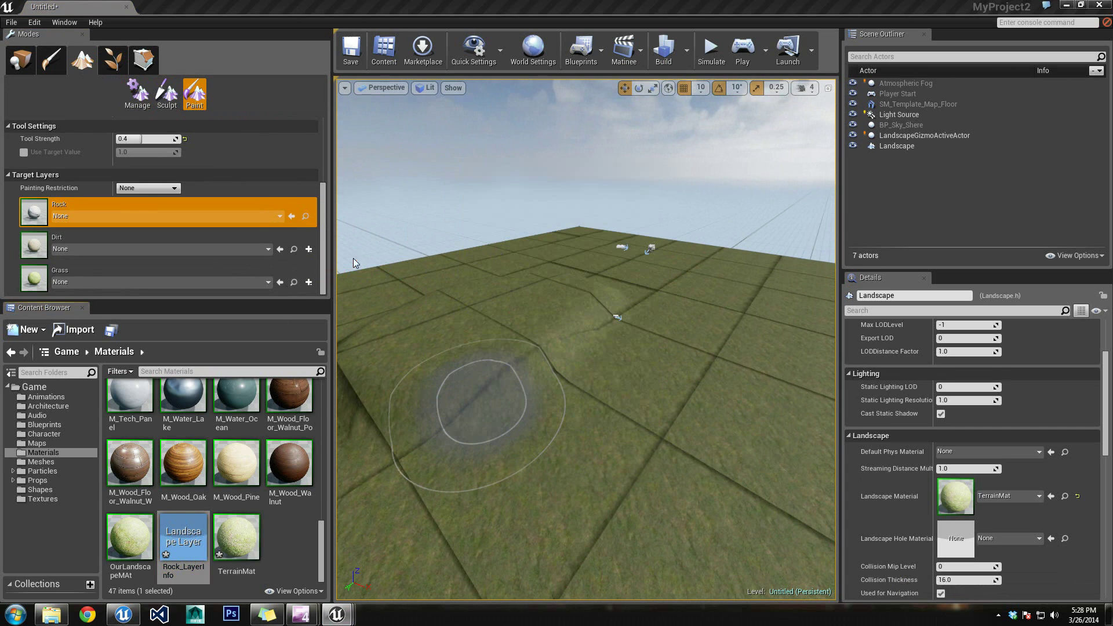
pyautogui.click(469, 269)
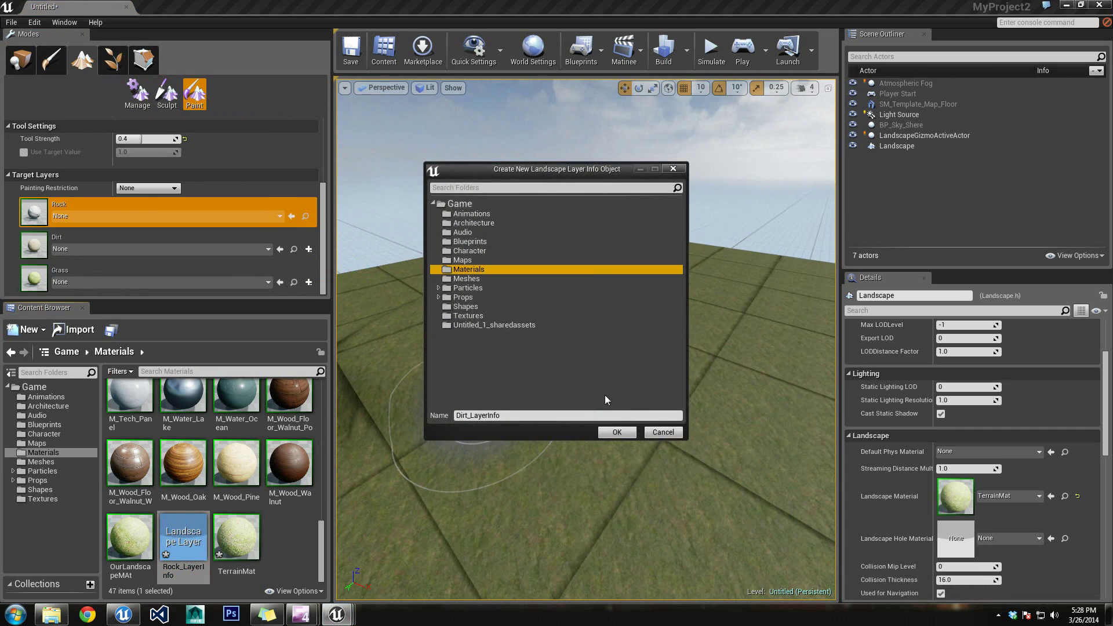
pyautogui.click(616, 433)
# Step: Create a weight-blended layer info named Grass_LayerInfo in the Materials folder for the Grass paint layer
pyautogui.click(308, 282)
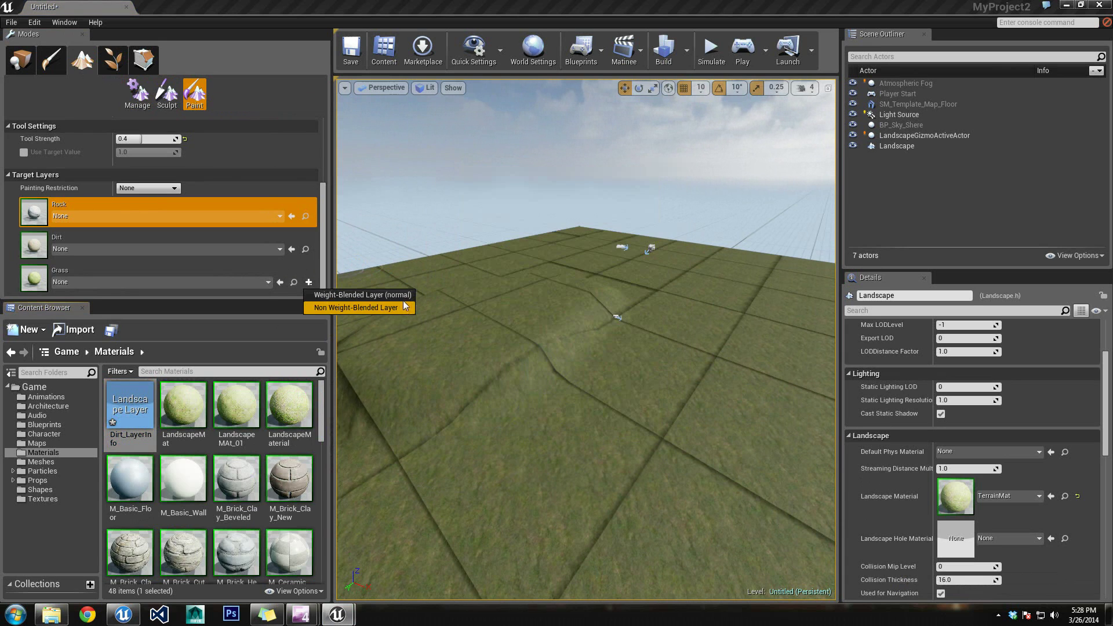
pyautogui.click(403, 294)
pyautogui.click(480, 267)
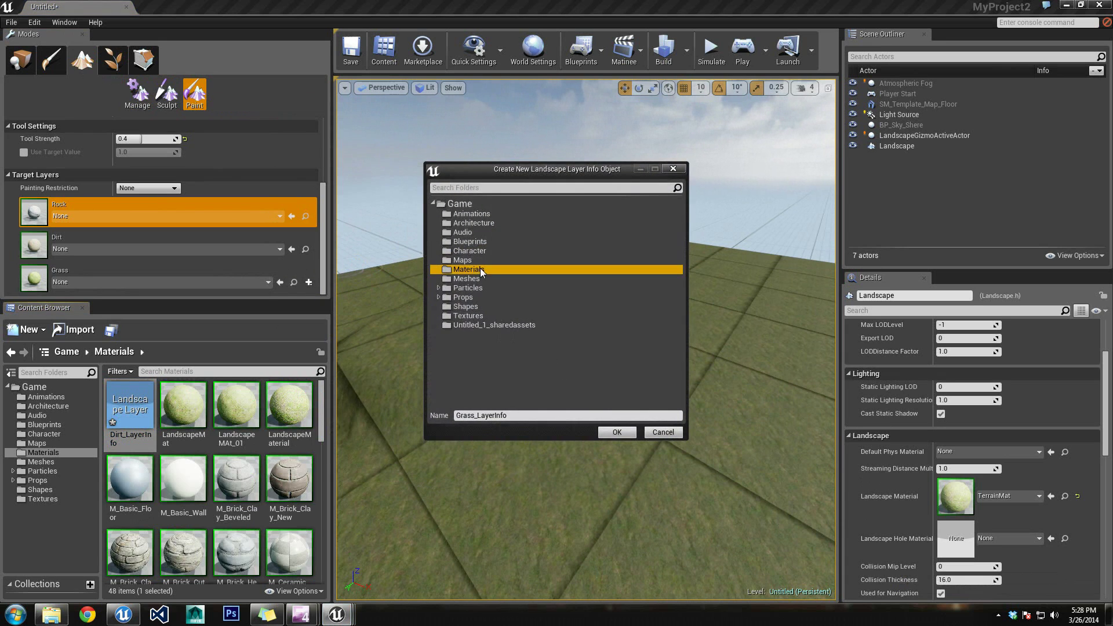
pyautogui.click(614, 433)
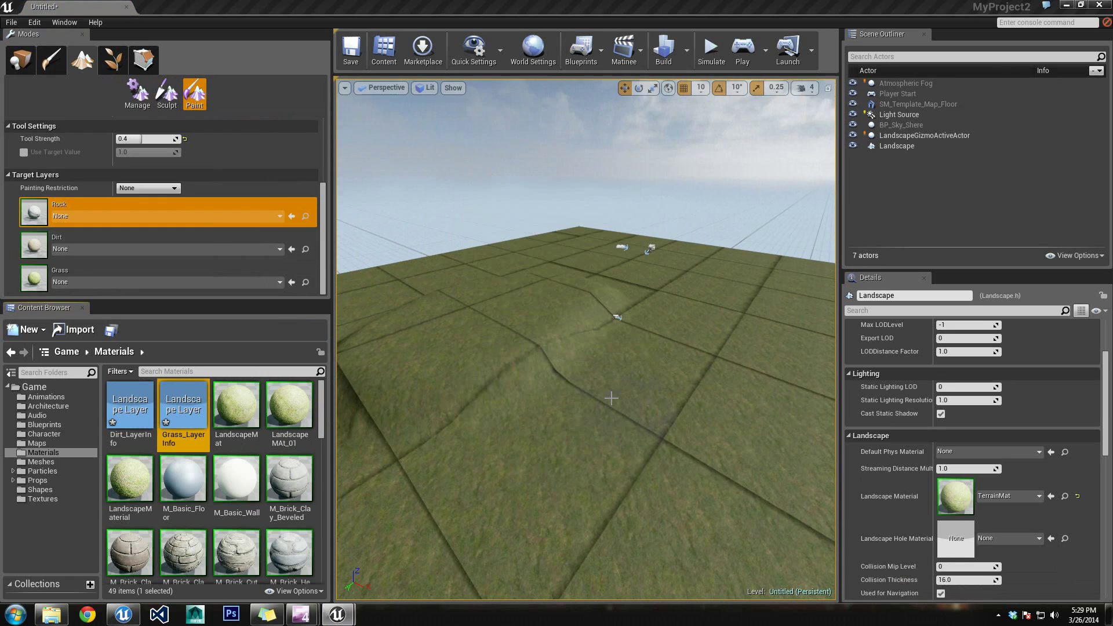
# Step: Set the paint brush size to 150 and move in closer to the sculpted mound
pyautogui.click(611, 398)
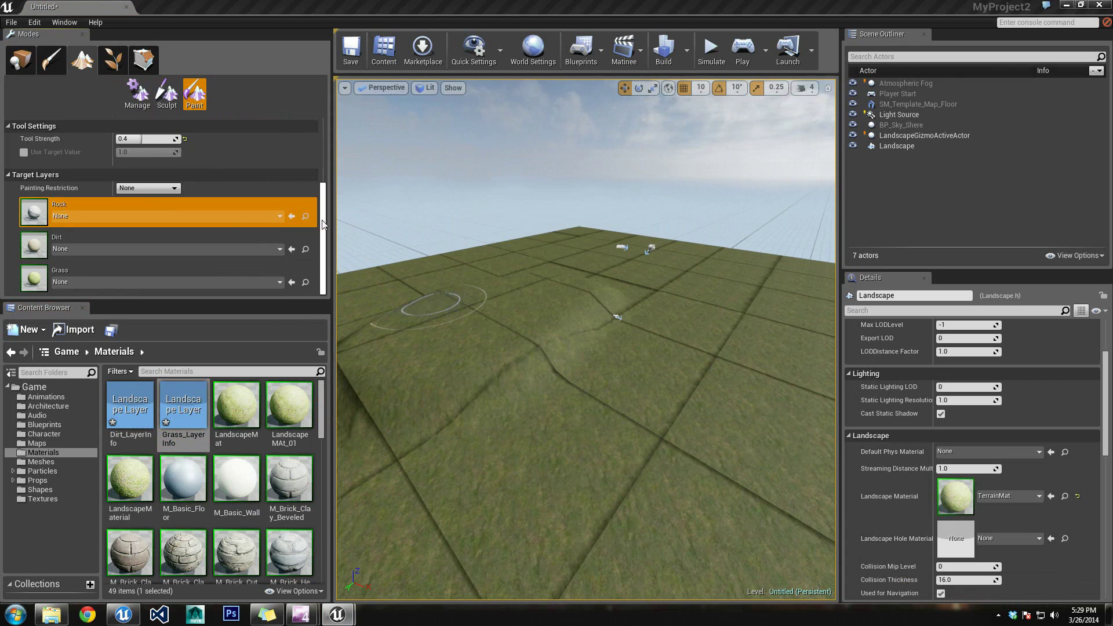
pyautogui.moveTo(323, 225); pyautogui.dragTo(329, 131)
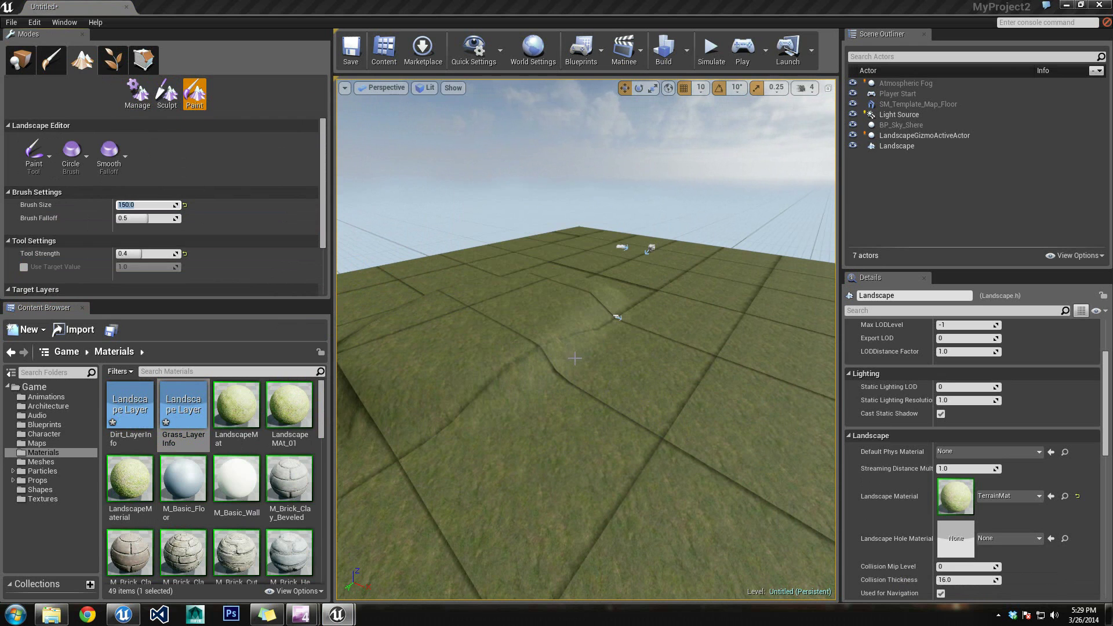
pyautogui.moveTo(545, 368); pyautogui.dragTo(545, 369, button='right')
pyautogui.press('w')
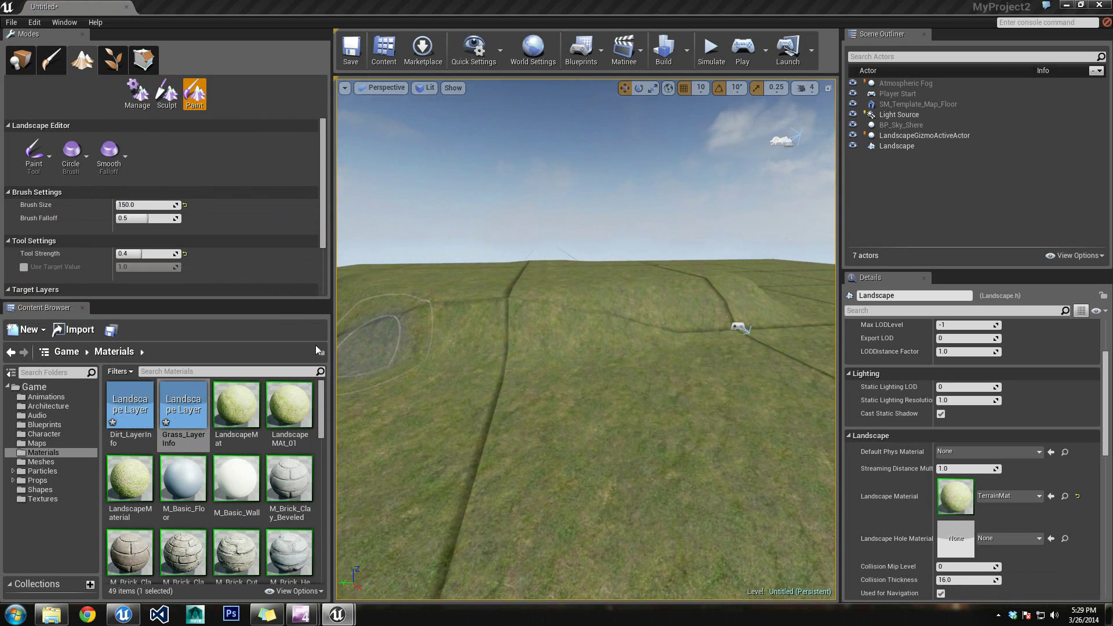
# Step: Make Dirt the active target layer and paint a first strip of dirt along the mound's near slope
pyautogui.moveTo(322, 220); pyautogui.dragTo(331, 291)
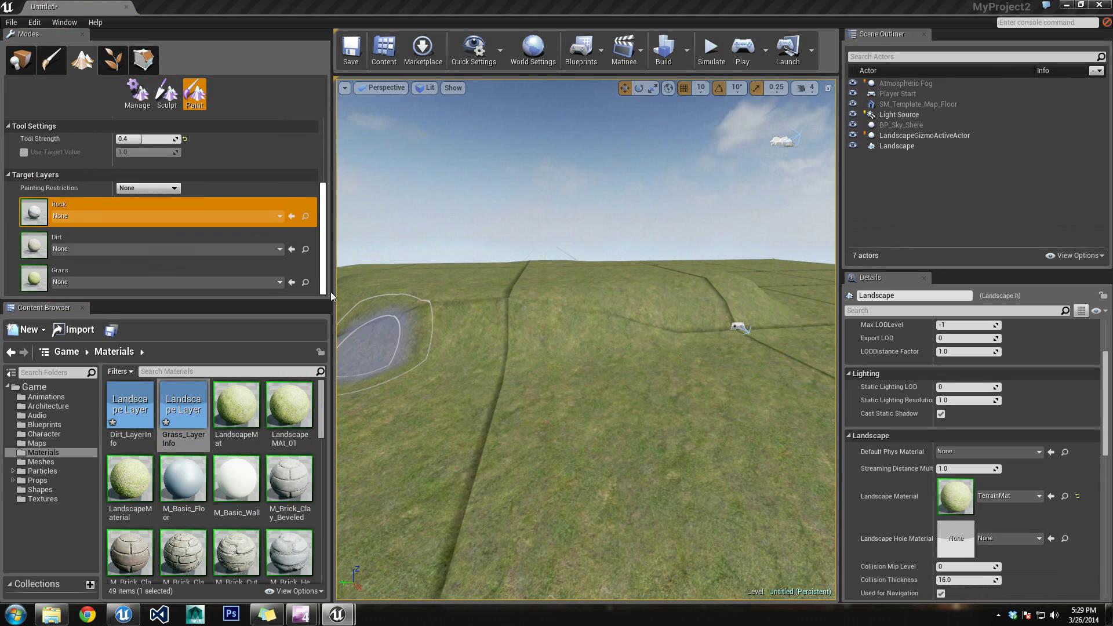
pyautogui.click(209, 267)
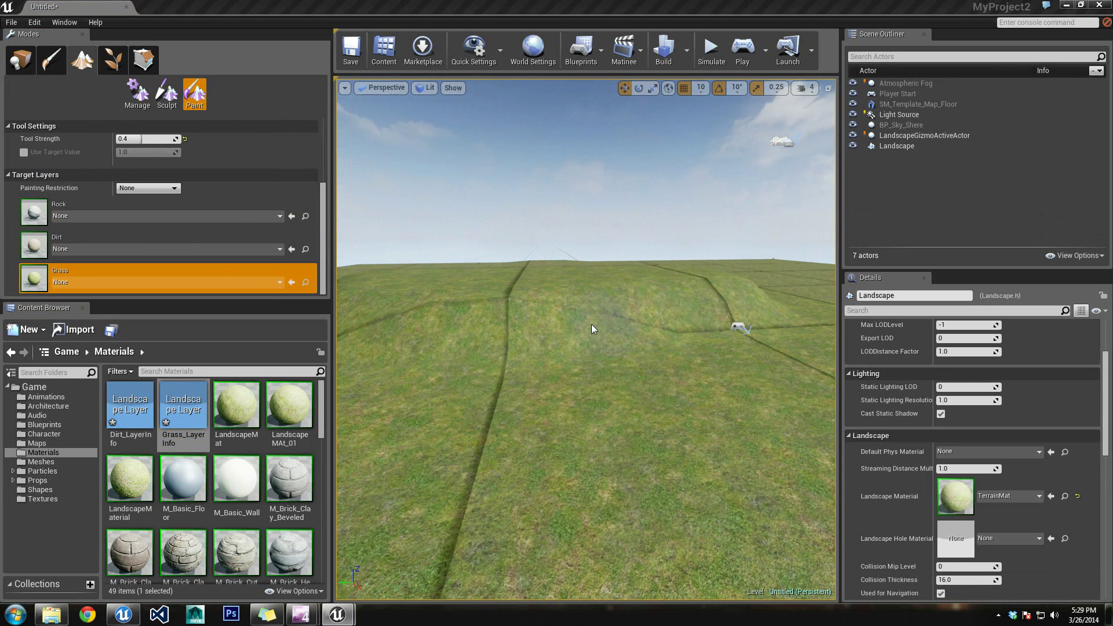
pyautogui.click(165, 242)
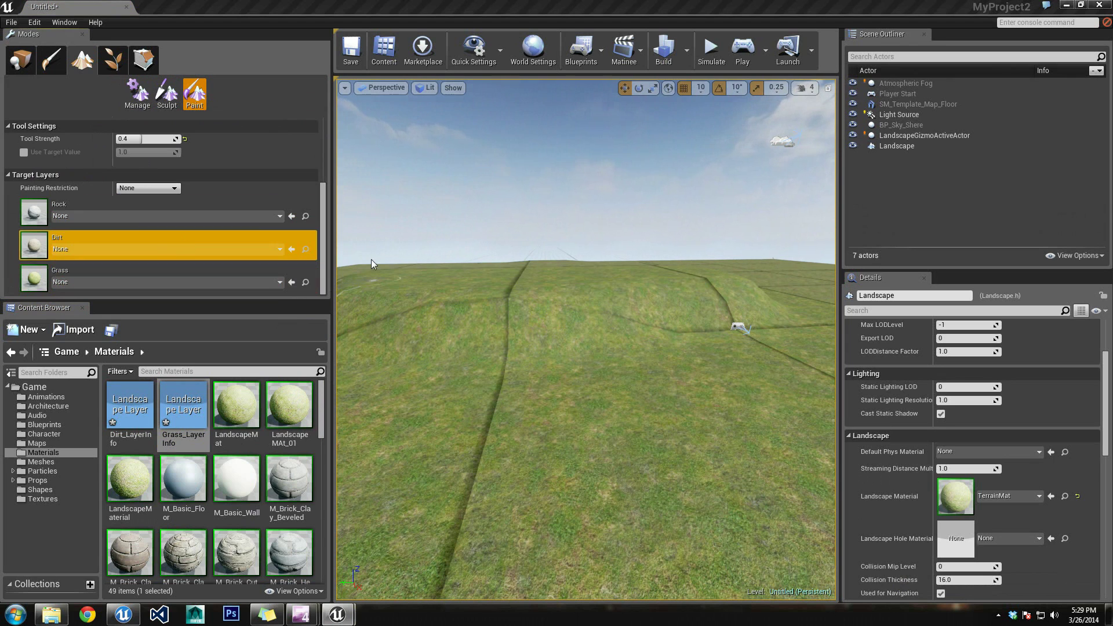
pyautogui.click(467, 328)
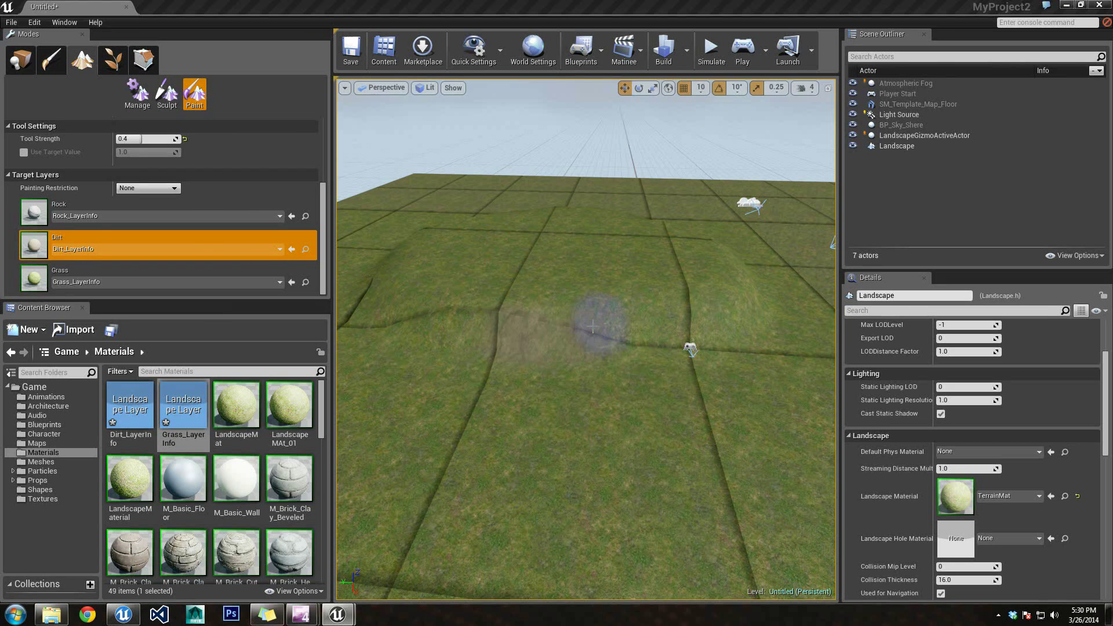
pyautogui.moveTo(592, 326); pyautogui.dragTo(491, 330)
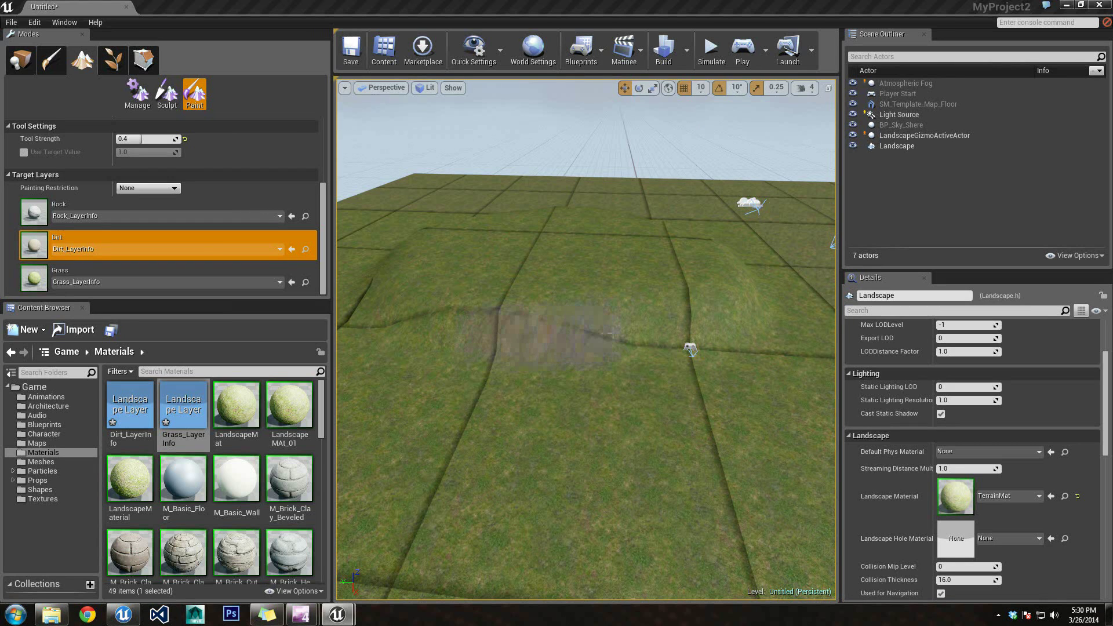
# Step: Extend the Dirt layer around the mound's other slopes and over the flat ground beside it
pyautogui.scroll(5, 616, 330)
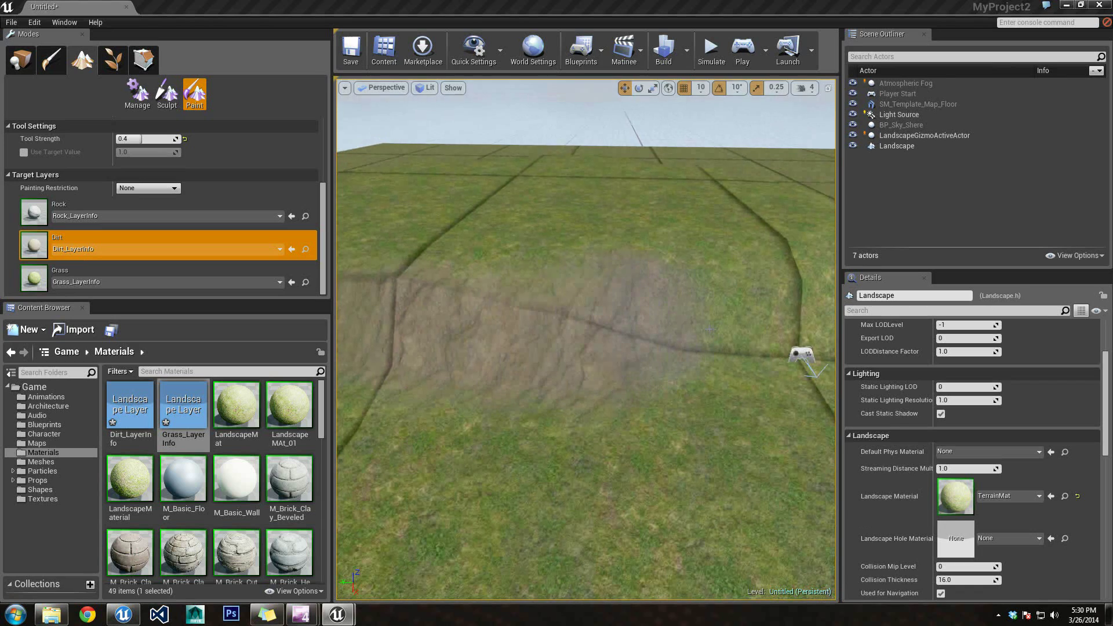
pyautogui.moveTo(794, 331)
pyautogui.mouseDown(button='right')
pyautogui.moveTo(678, 325)
pyautogui.moveTo(643, 342)
pyautogui.moveTo(742, 347)
pyautogui.moveTo(638, 339)
pyautogui.mouseUp(button='right')
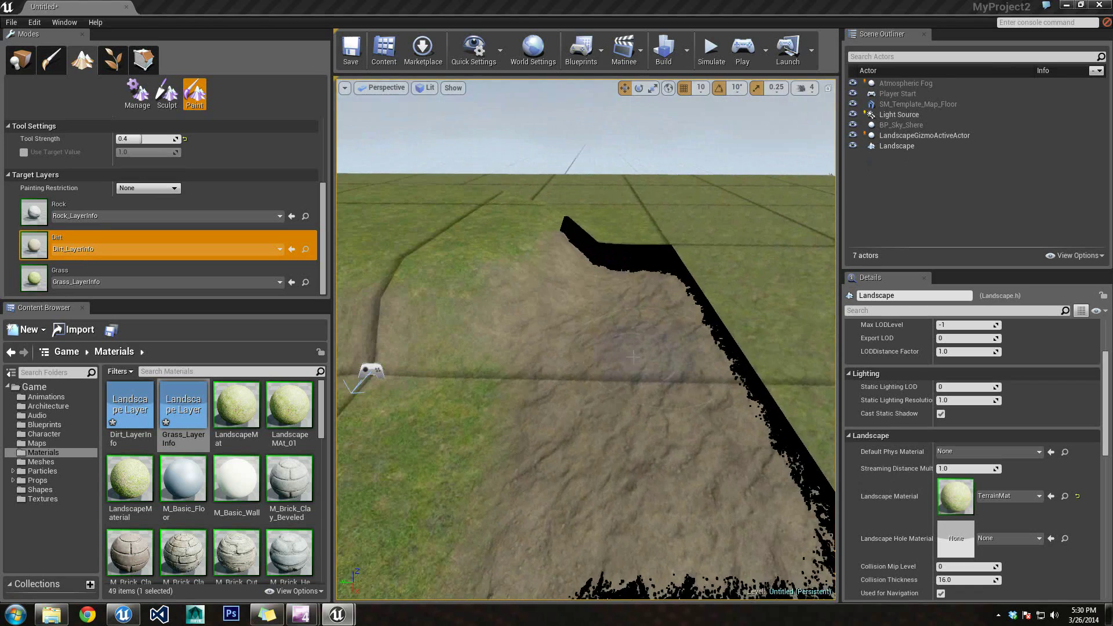
pyautogui.moveTo(609, 255)
pyautogui.mouseDown(button='right')
pyautogui.moveTo(586, 285)
pyautogui.moveTo(594, 290)
pyautogui.moveTo(571, 272)
pyautogui.mouseUp(button='right')
pyautogui.moveTo(572, 272); pyautogui.dragTo(534, 246)
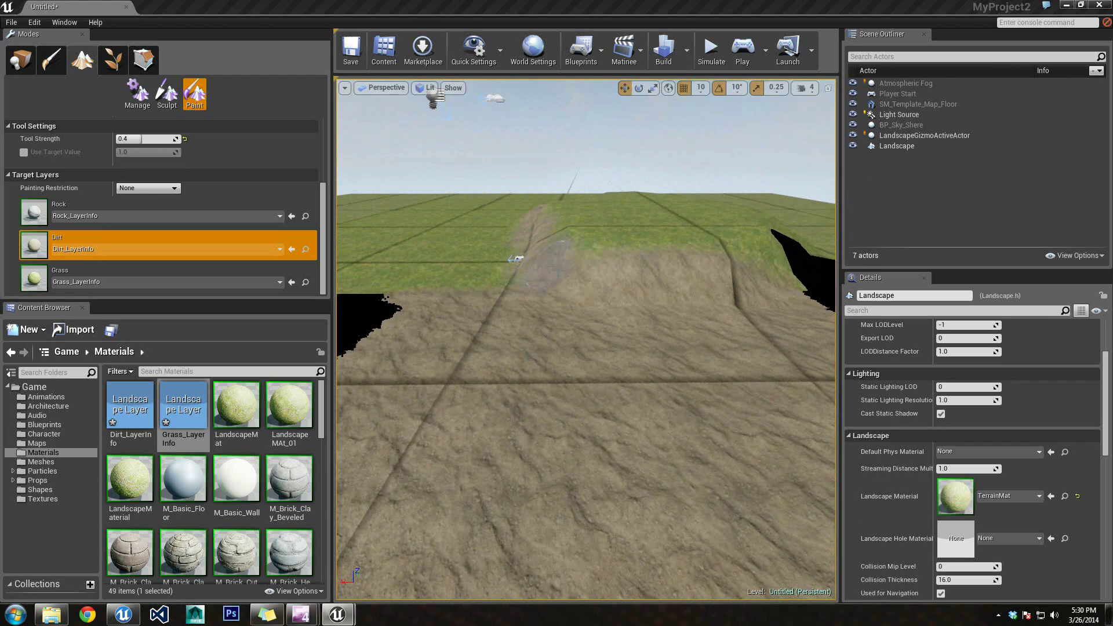
pyautogui.moveTo(619, 278); pyautogui.dragTo(603, 293, button='right')
pyautogui.moveTo(721, 273); pyautogui.dragTo(609, 281, button='right')
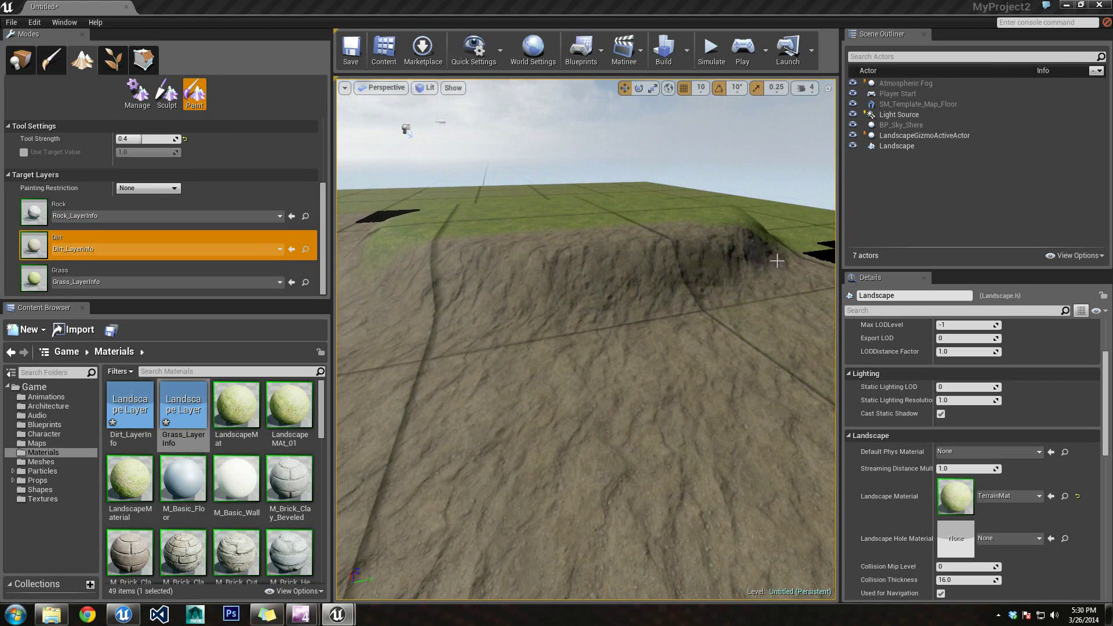
pyautogui.moveTo(732, 302); pyautogui.dragTo(733, 310, button='right')
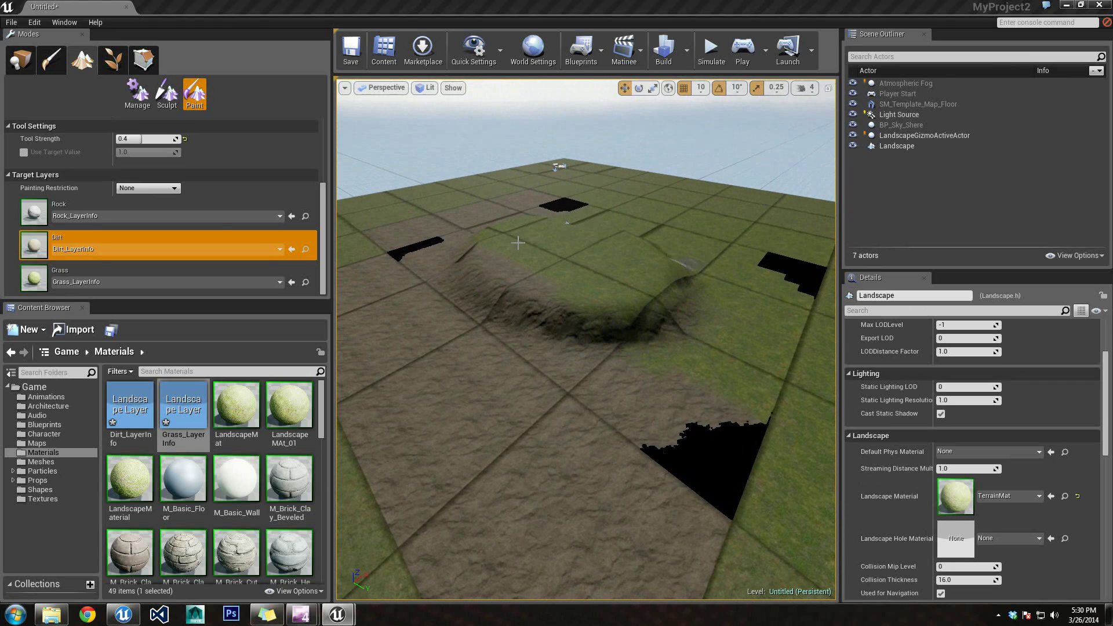
# Step: Paint the Grass layer back over the flat ground around the mound, keeping dirt only on and near its slopes
pyautogui.click(81, 270)
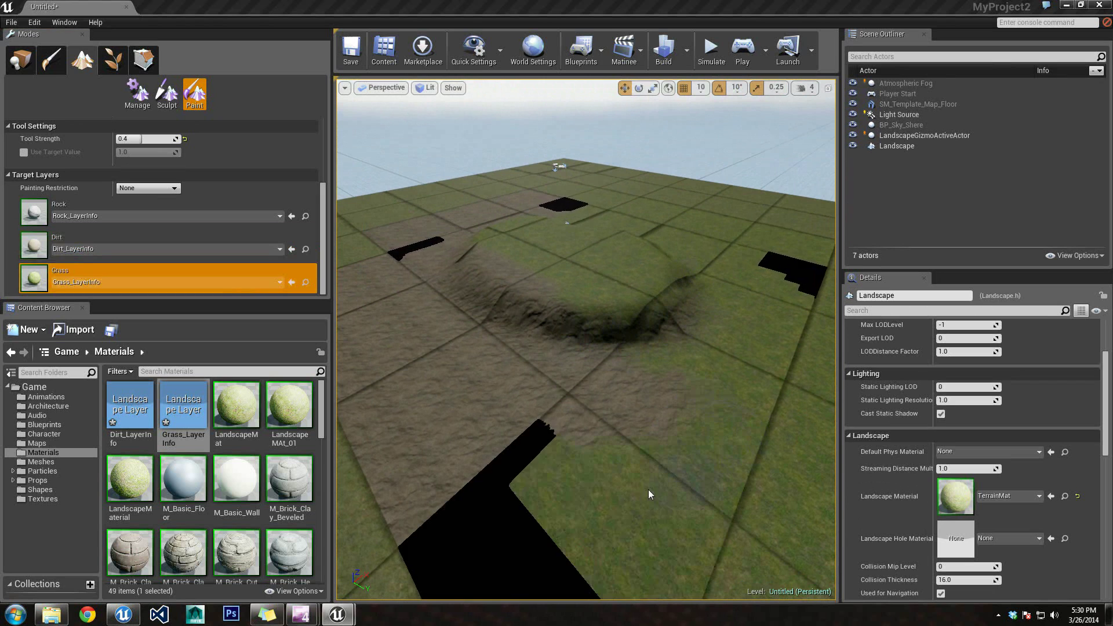
pyautogui.moveTo(648, 489)
pyautogui.mouseDown()
pyautogui.moveTo(611, 425)
pyautogui.moveTo(481, 406)
pyautogui.moveTo(339, 329)
pyautogui.mouseUp()
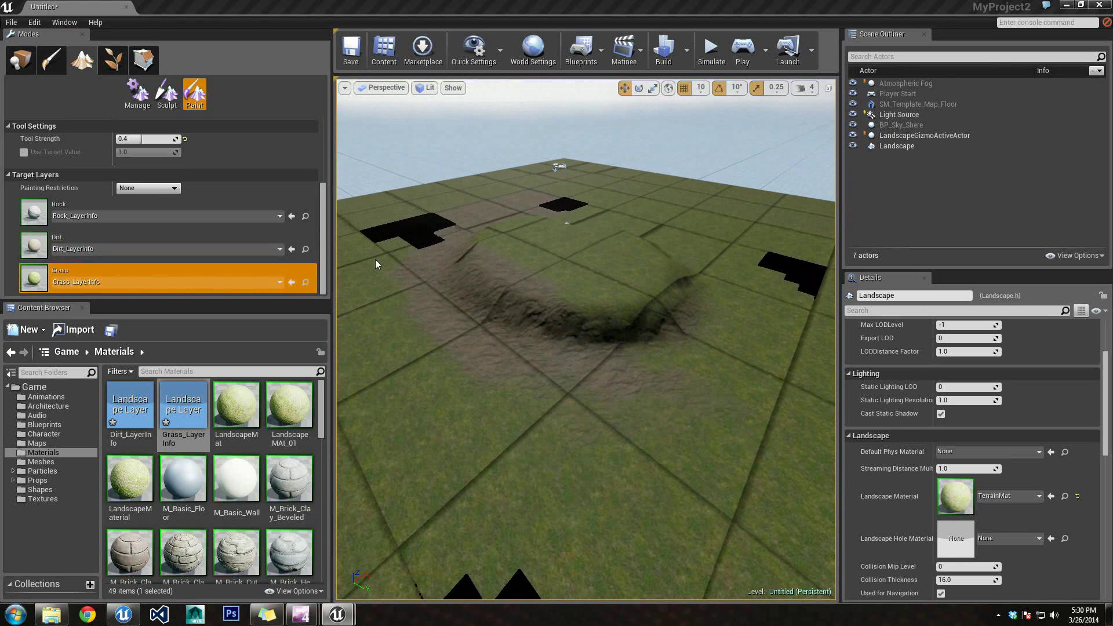
pyautogui.moveTo(628, 514)
pyautogui.mouseDown(button='right')
pyautogui.moveTo(522, 544)
pyautogui.moveTo(511, 536)
pyautogui.mouseUp(button='right')
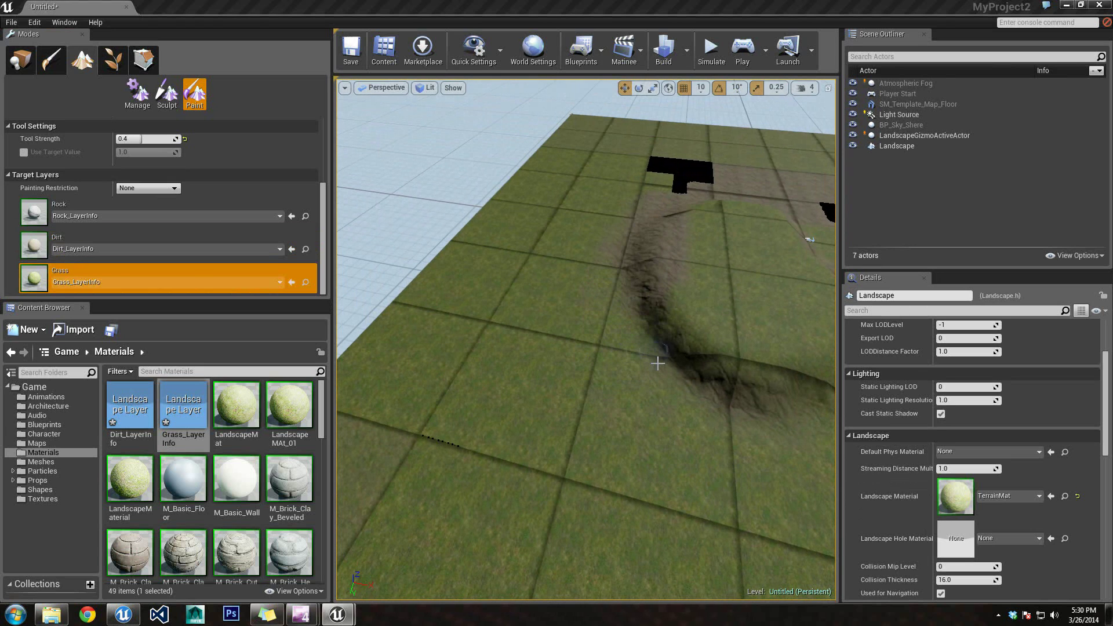
pyautogui.moveTo(764, 417); pyautogui.dragTo(731, 405, button='right')
pyautogui.click(682, 336)
pyautogui.moveTo(663, 307)
pyautogui.mouseDown(button='right')
pyautogui.moveTo(620, 287)
pyautogui.moveTo(565, 290)
pyautogui.moveTo(553, 275)
pyautogui.moveTo(597, 261)
pyautogui.moveTo(510, 261)
pyautogui.moveTo(623, 281)
pyautogui.moveTo(573, 258)
pyautogui.moveTo(576, 323)
pyautogui.mouseUp(button='right')
pyautogui.press('w')
pyautogui.press('w')
pyautogui.moveTo(576, 323); pyautogui.dragTo(661, 360)
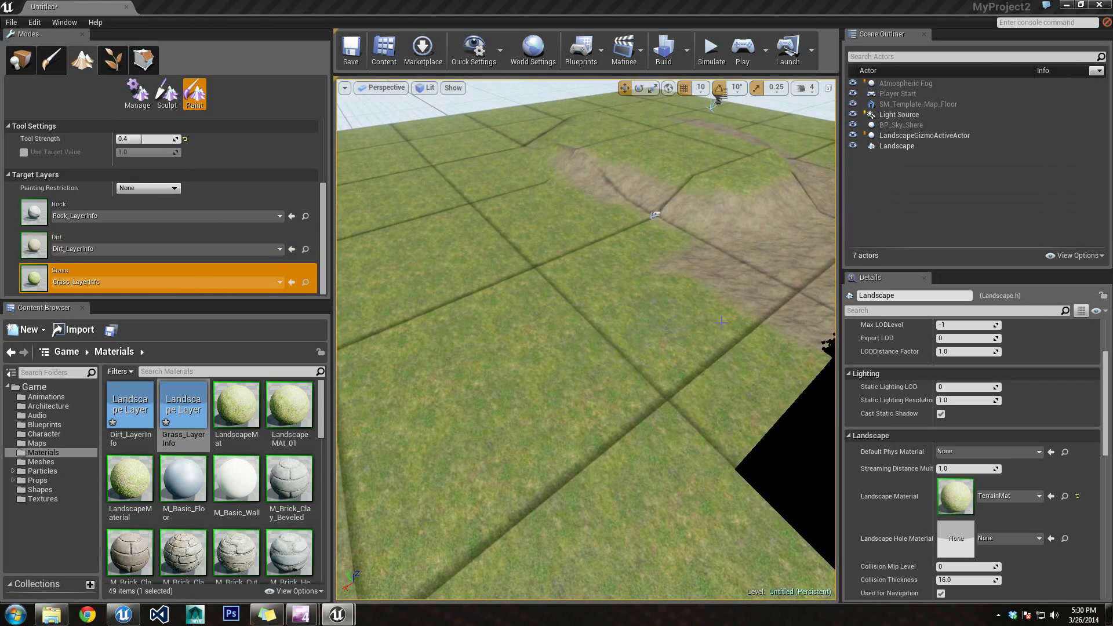
pyautogui.moveTo(661, 360); pyautogui.dragTo(707, 350, button='right')
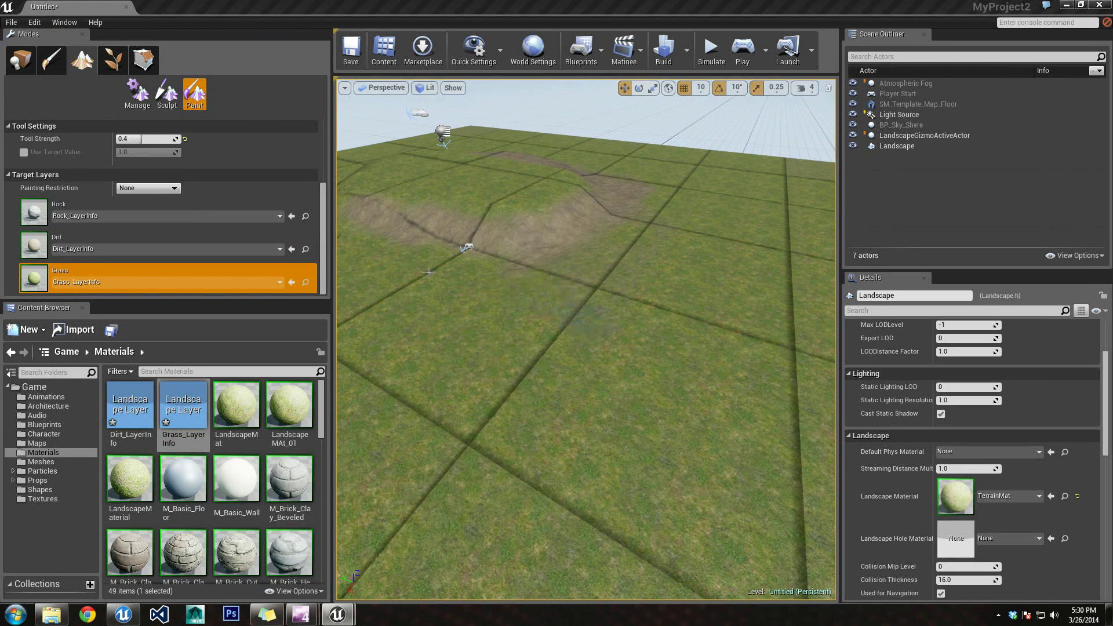
# Step: Paint the Rock layer along the upper part of the mound's dirt-covered slopes
pyautogui.click(107, 211)
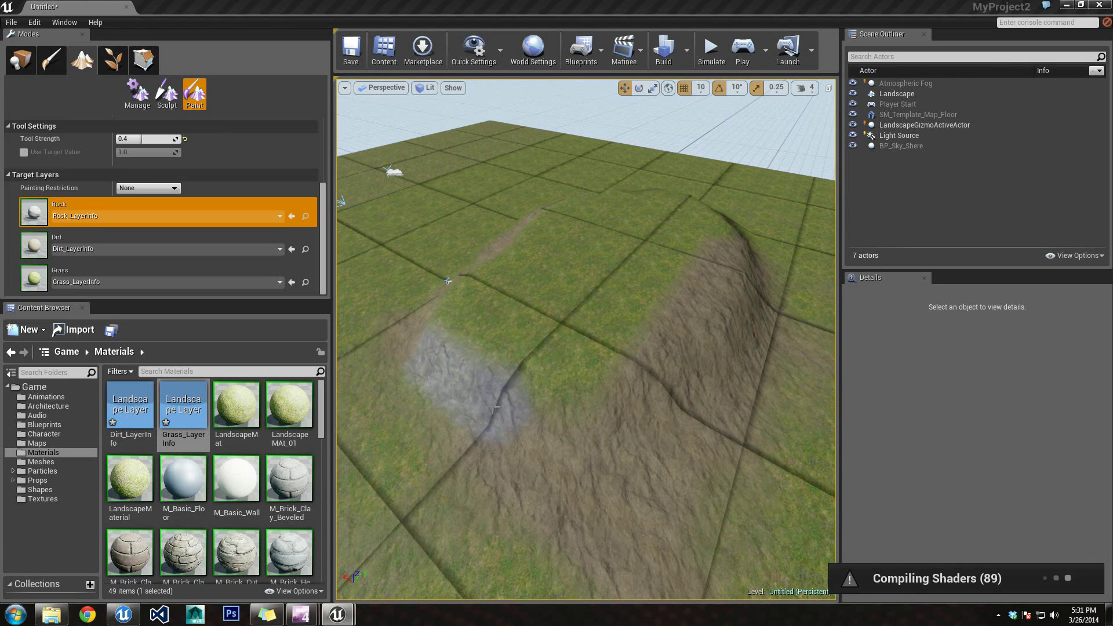
pyautogui.moveTo(562, 421)
pyautogui.mouseDown()
pyautogui.moveTo(647, 383)
pyautogui.moveTo(700, 314)
pyautogui.mouseUp()
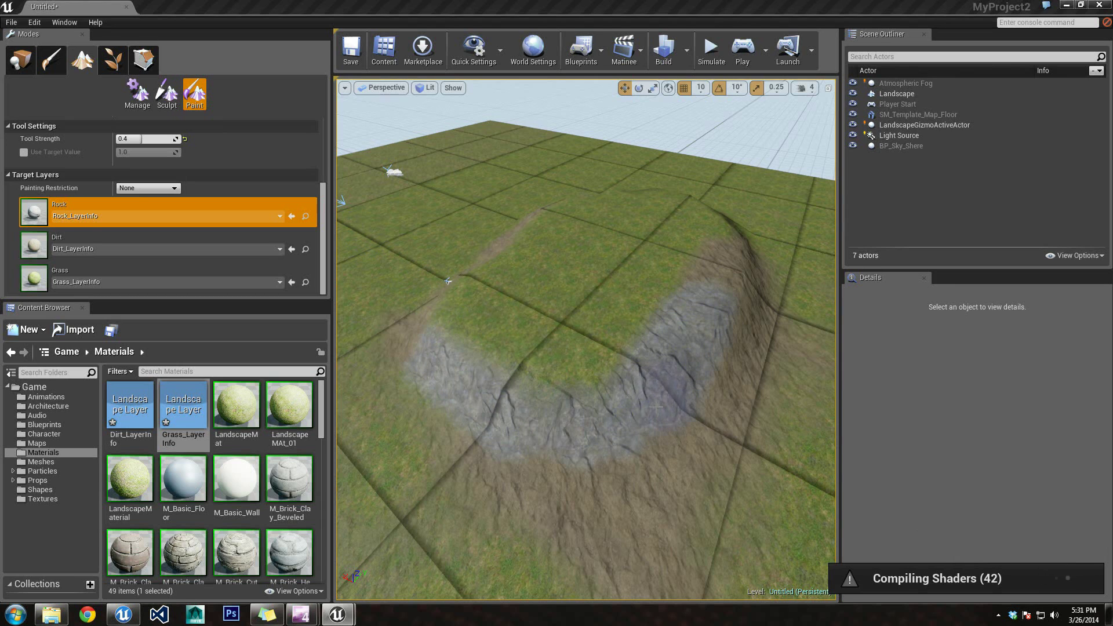
pyautogui.moveTo(412, 329); pyautogui.dragTo(551, 433, button='right')
pyautogui.moveTo(603, 414); pyautogui.dragTo(698, 365)
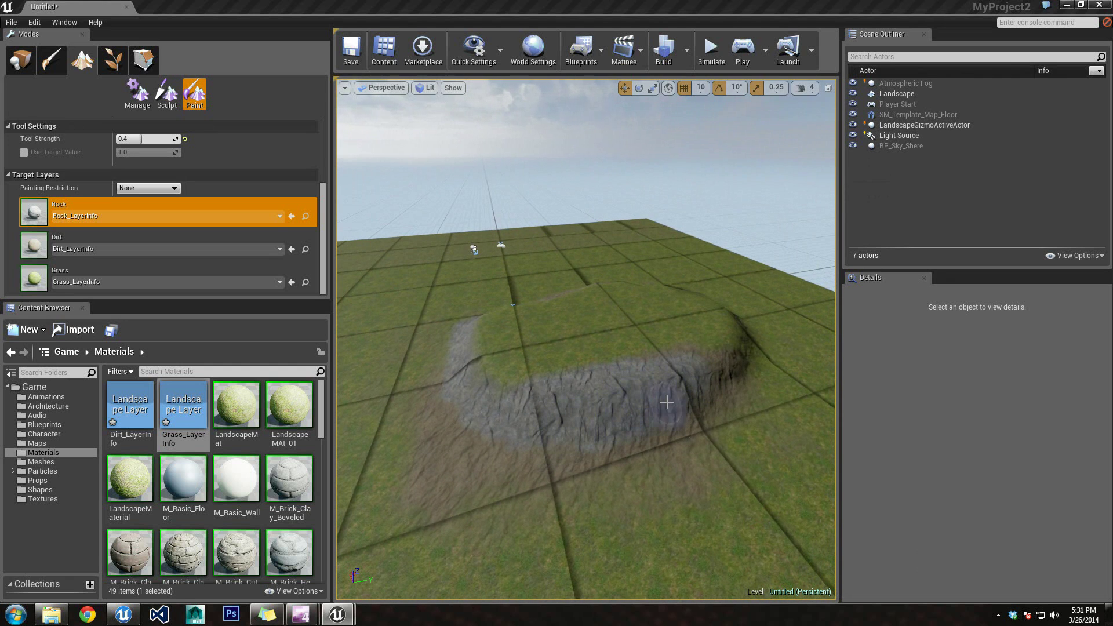
pyautogui.moveTo(666, 402); pyautogui.dragTo(736, 370)
# Step: Continue the Rock layer around the dark, shaded corner and along the steep slope beyond it
pyautogui.moveTo(709, 367); pyautogui.dragTo(692, 369, button='right')
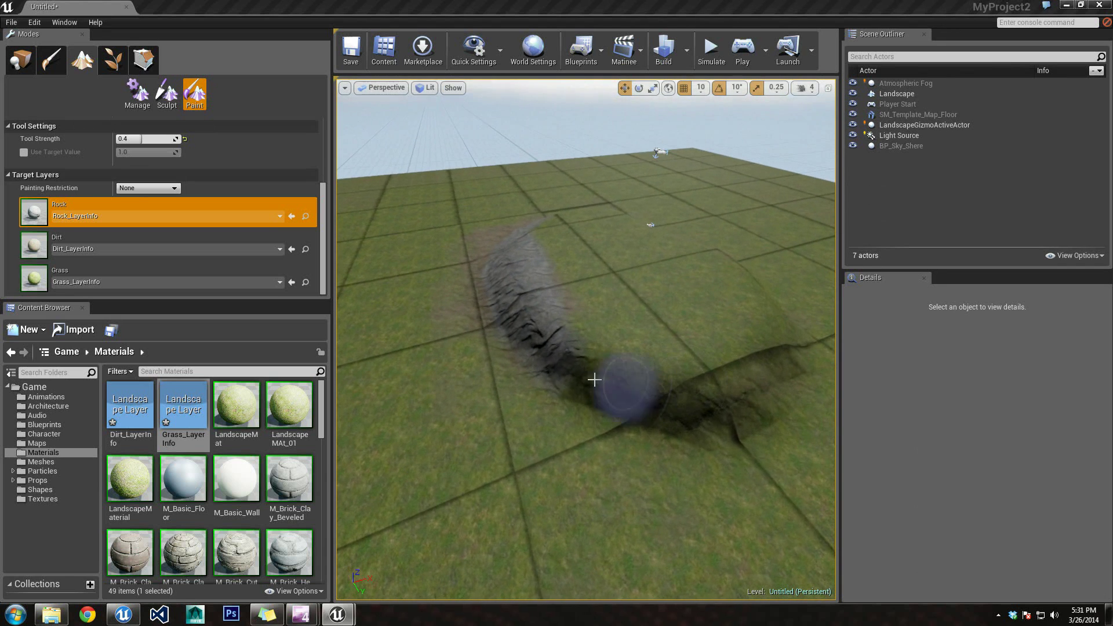
pyautogui.click(609, 386)
pyautogui.keyDown('ctrl'); pyautogui.moveTo(609, 385); pyautogui.dragTo(673, 407); pyautogui.keyUp('ctrl')
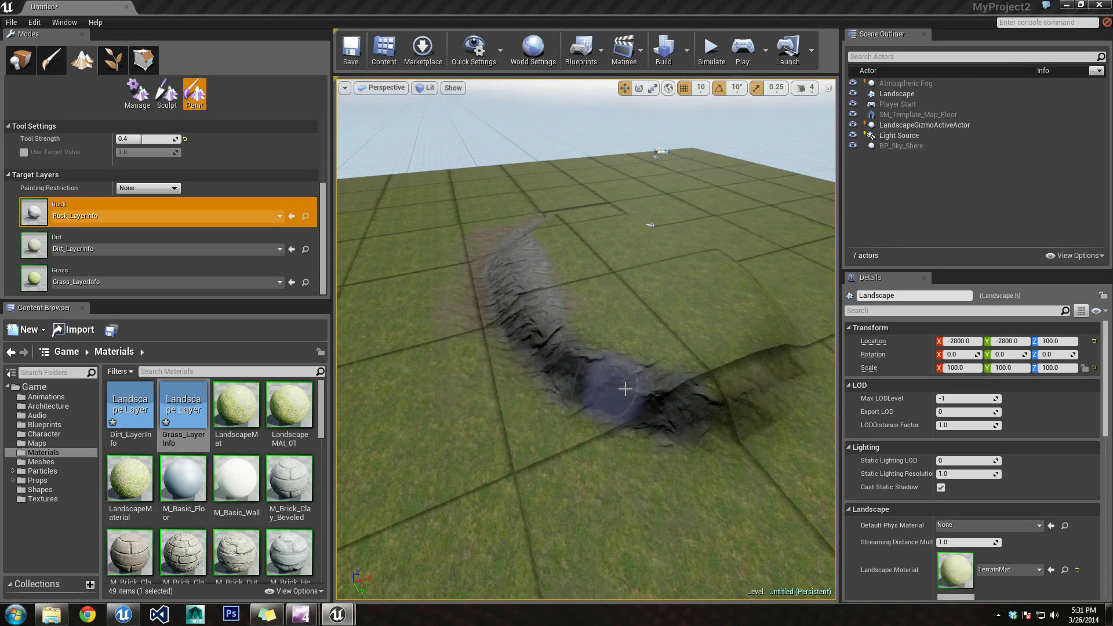
pyautogui.moveTo(688, 407); pyautogui.dragTo(546, 422, button='right')
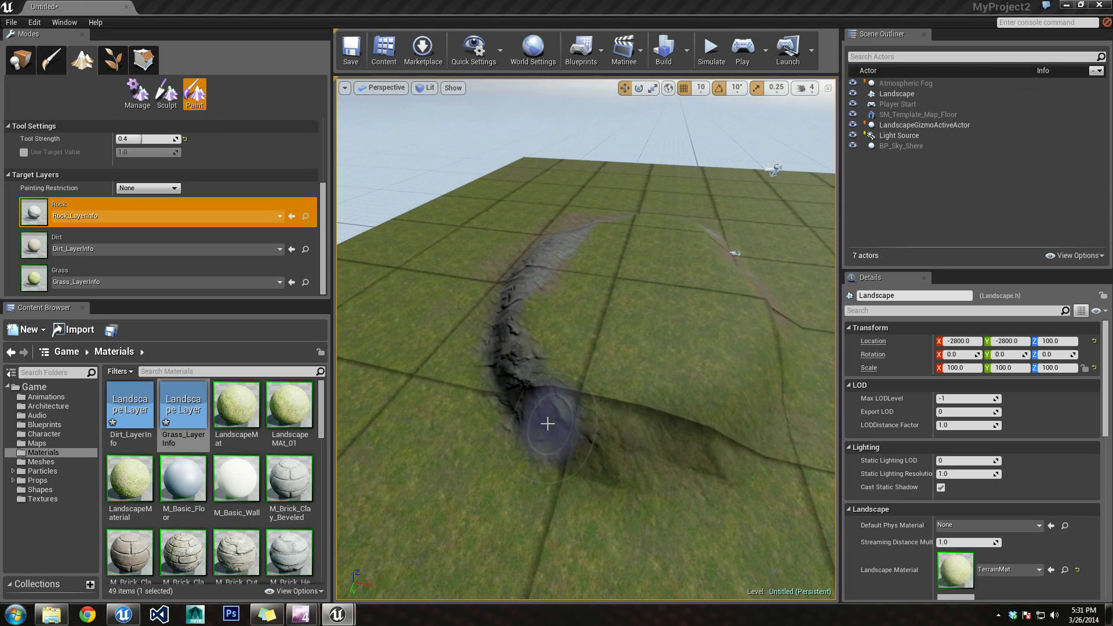
pyautogui.moveTo(719, 440); pyautogui.dragTo(612, 452, button='right')
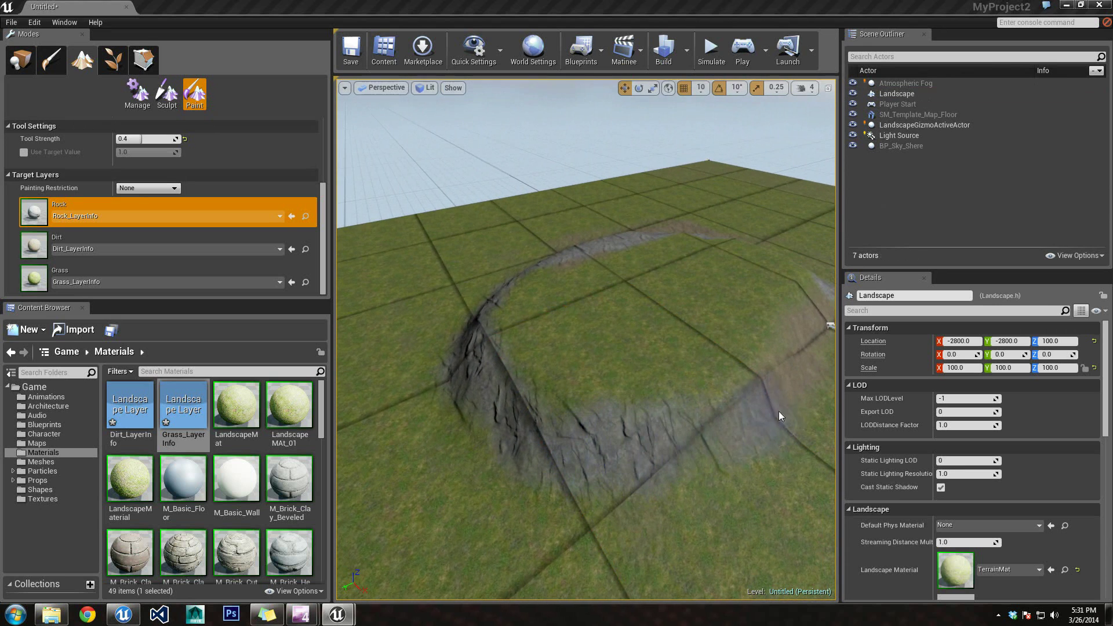
# Step: Complete the band of Rock around the mound's remaining sides and view the painted terrain from a distance
pyautogui.moveTo(780, 416); pyautogui.dragTo(689, 467, button='right')
pyautogui.moveTo(753, 447); pyautogui.dragTo(589, 458, button='right')
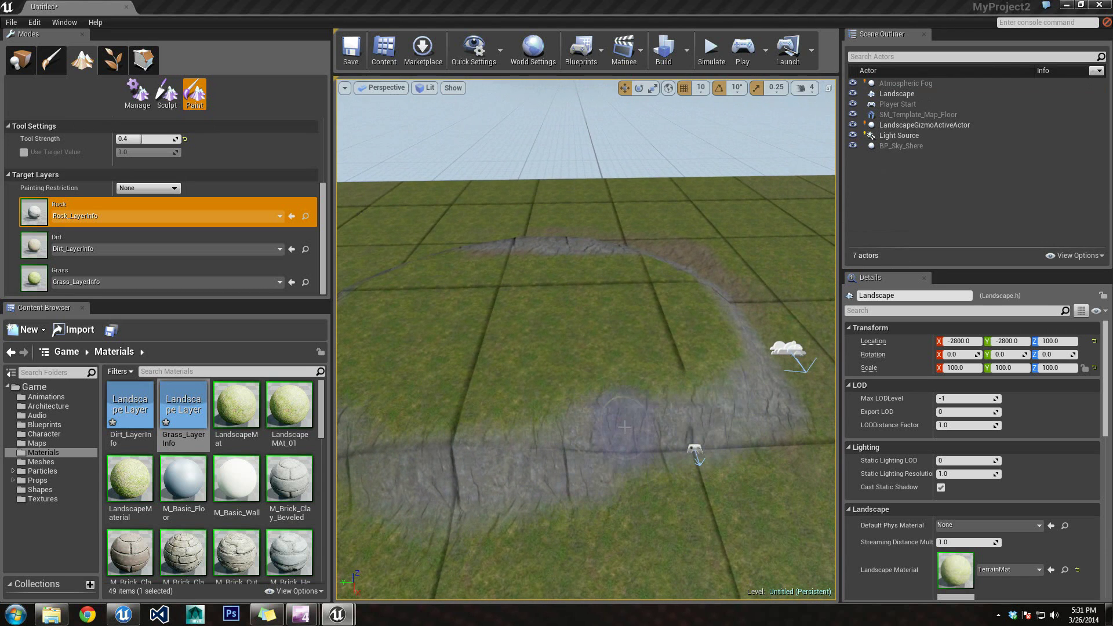
pyautogui.moveTo(585, 339)
pyautogui.mouseDown(button='right')
pyautogui.moveTo(499, 371)
pyautogui.moveTo(443, 304)
pyautogui.moveTo(420, 319)
pyautogui.moveTo(426, 273)
pyautogui.moveTo(438, 281)
pyautogui.mouseUp(button='right')
pyautogui.moveTo(493, 348)
pyautogui.mouseDown(button='right')
pyautogui.moveTo(562, 348)
pyautogui.moveTo(500, 343)
pyautogui.moveTo(533, 329)
pyautogui.moveTo(556, 335)
pyautogui.moveTo(548, 345)
pyautogui.moveTo(789, 389)
pyautogui.mouseUp(button='right')
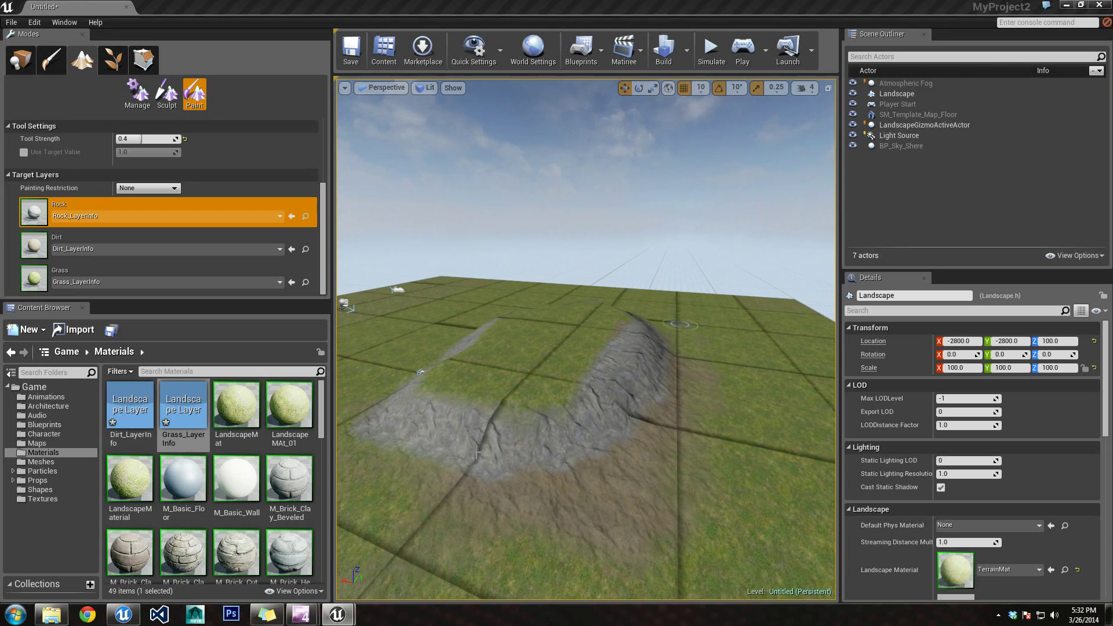